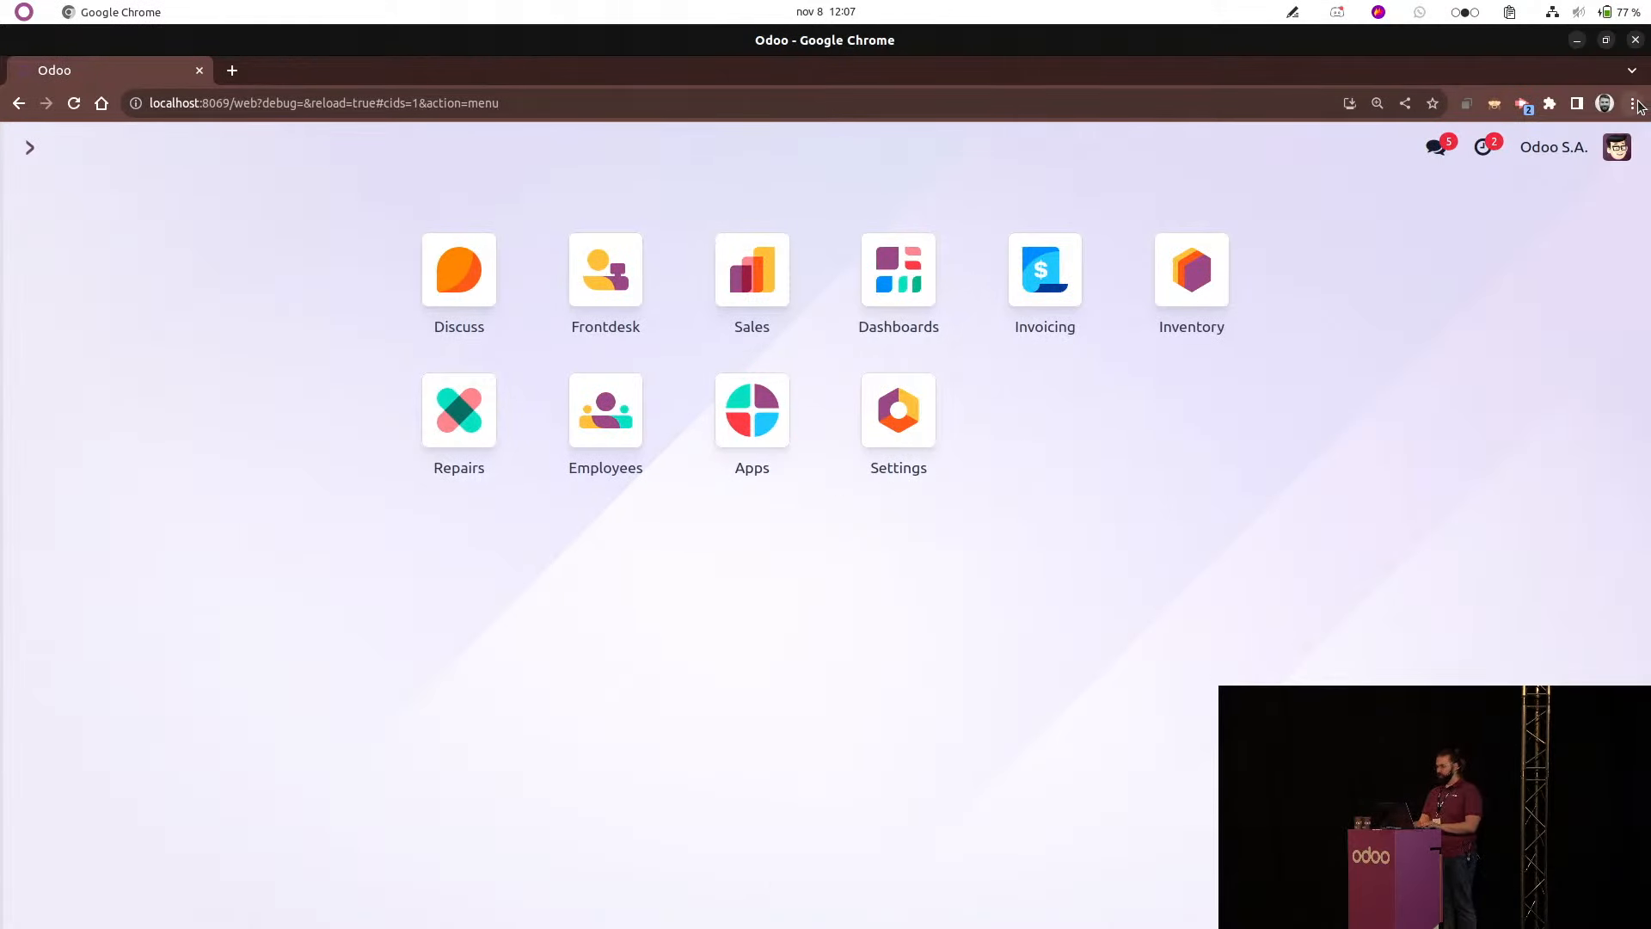
Step: Put the browser in full screen, look over the existing repair orders and return to the app overview
click(1635, 103)
click(1631, 319)
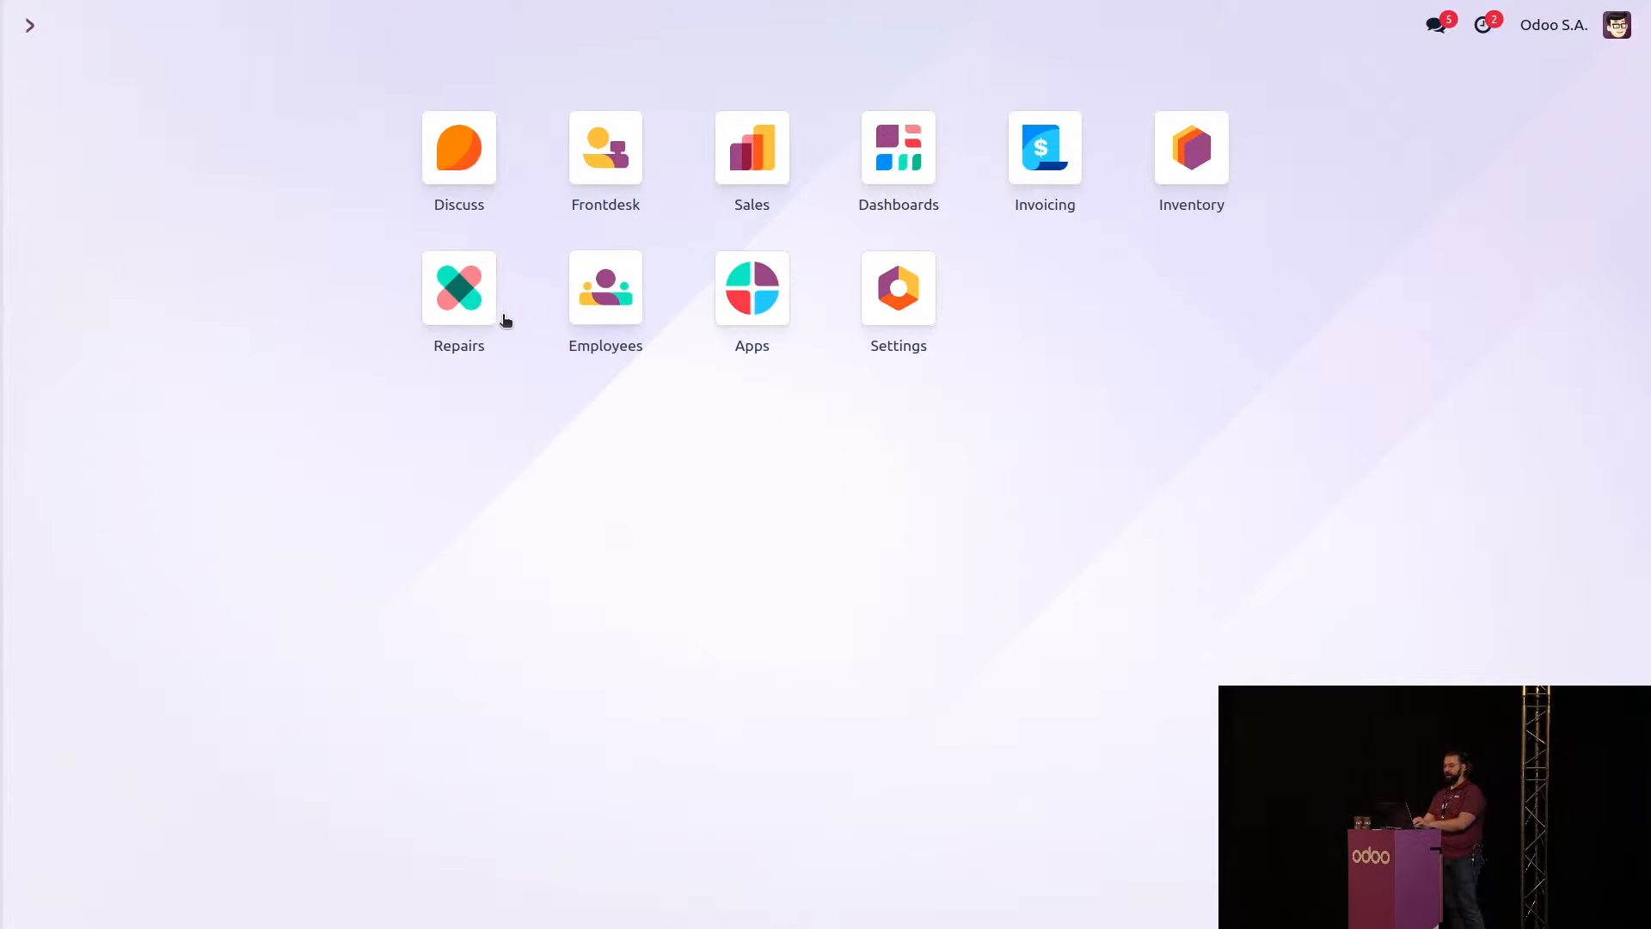
click(461, 306)
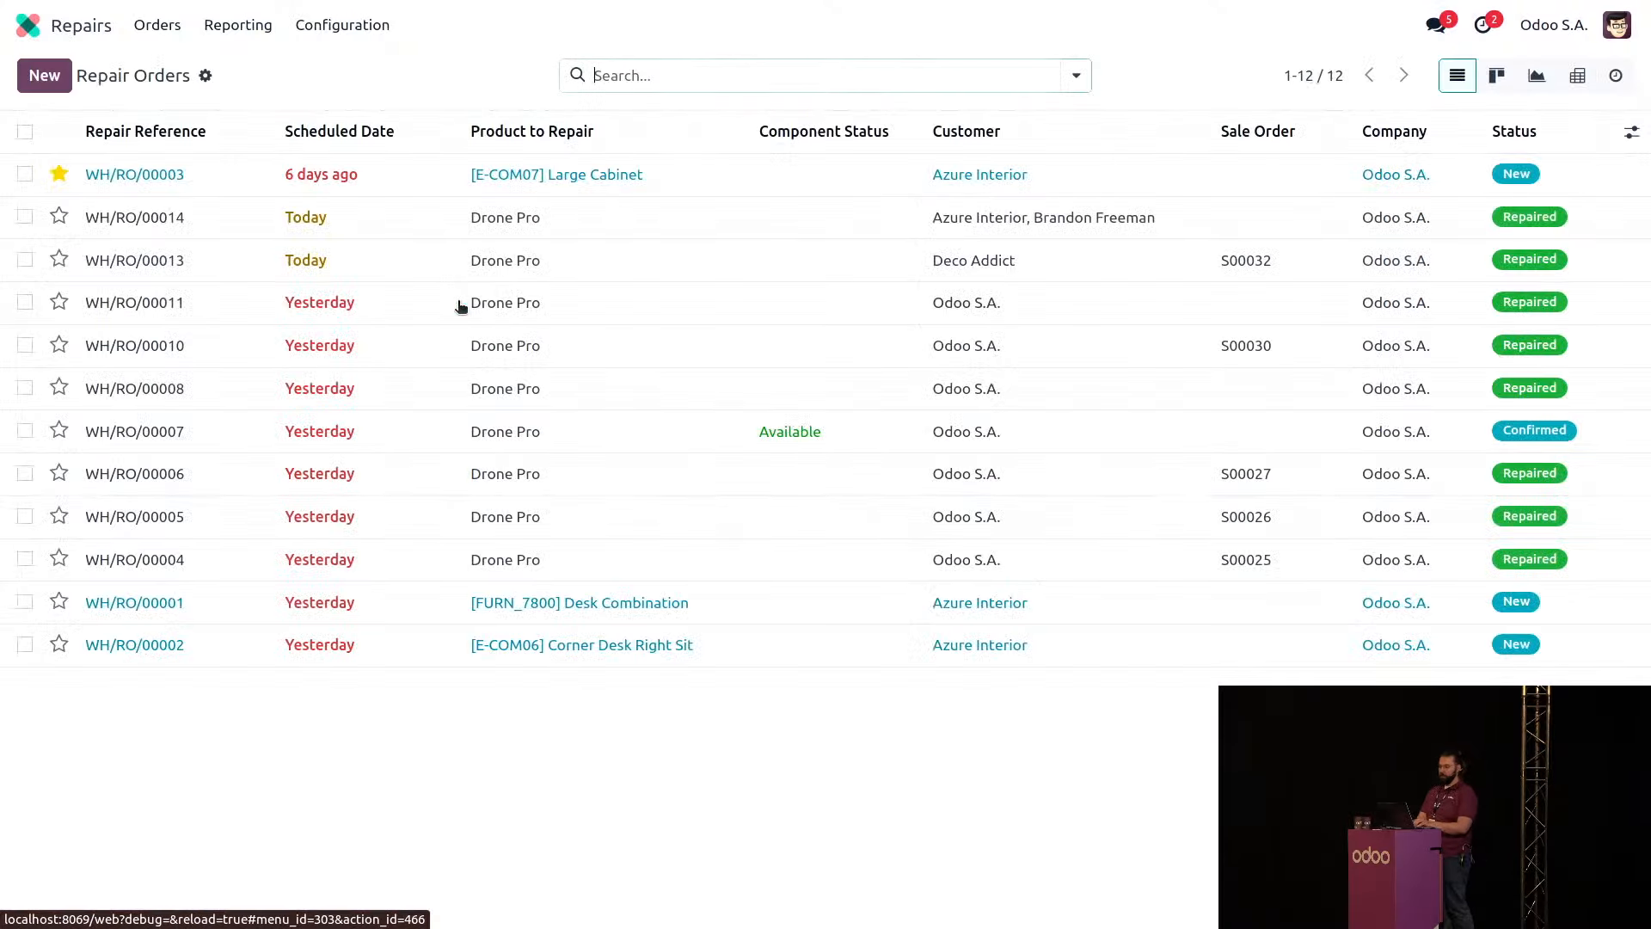
click(79, 26)
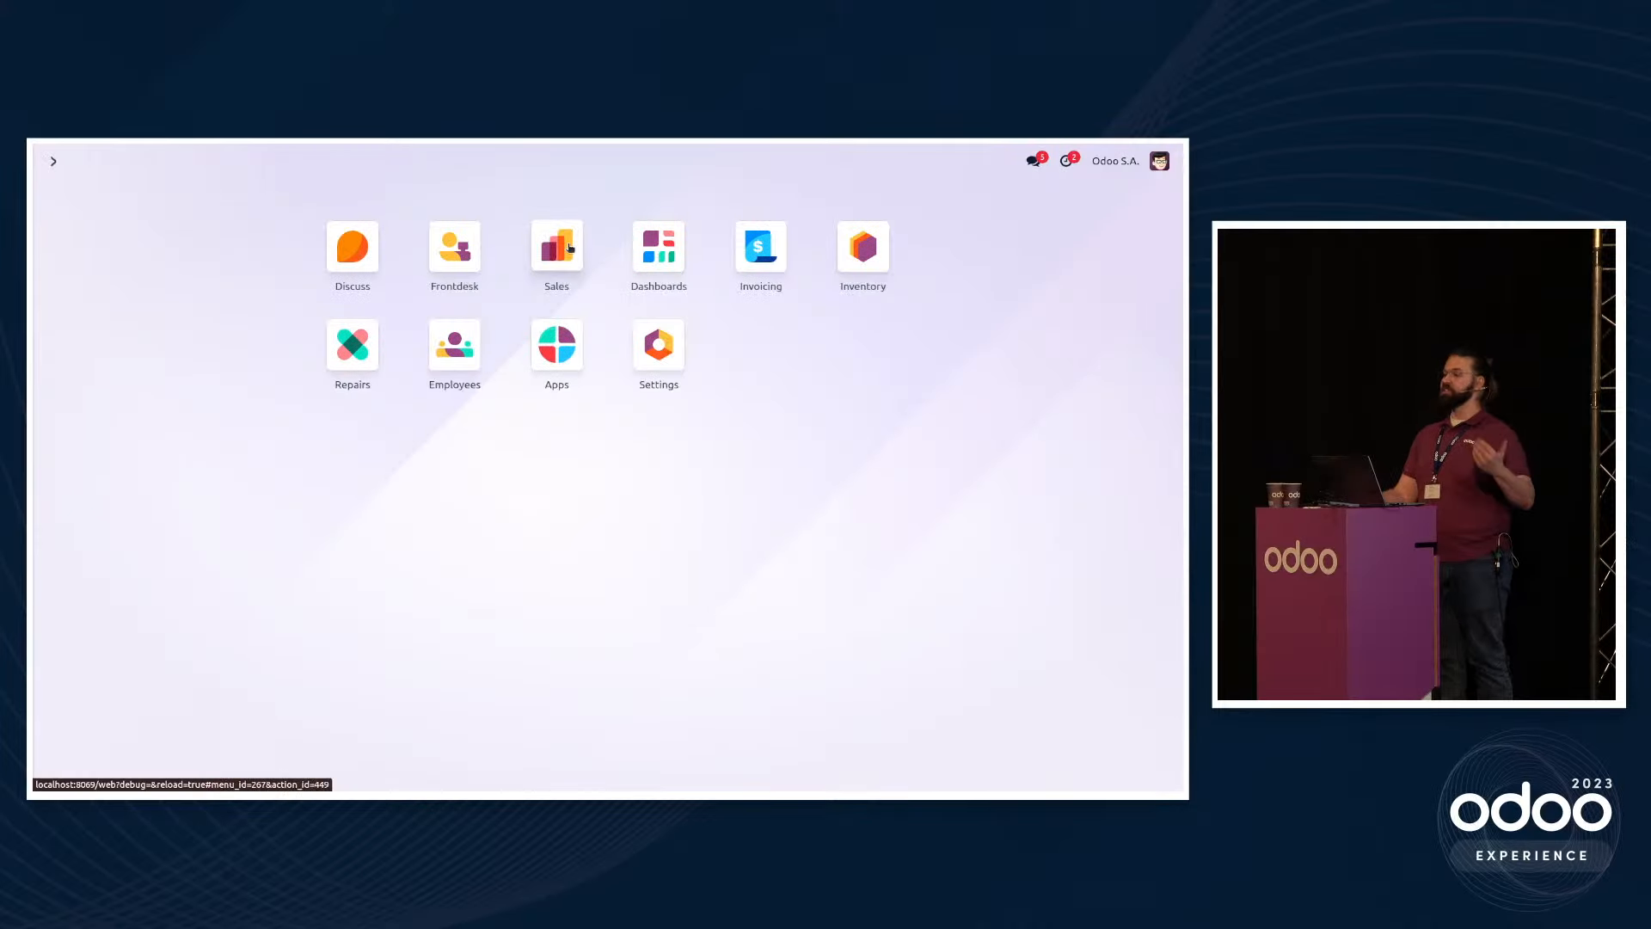
Step: Create a new sales quotation with Odoo S.A. as the customer
click(563, 245)
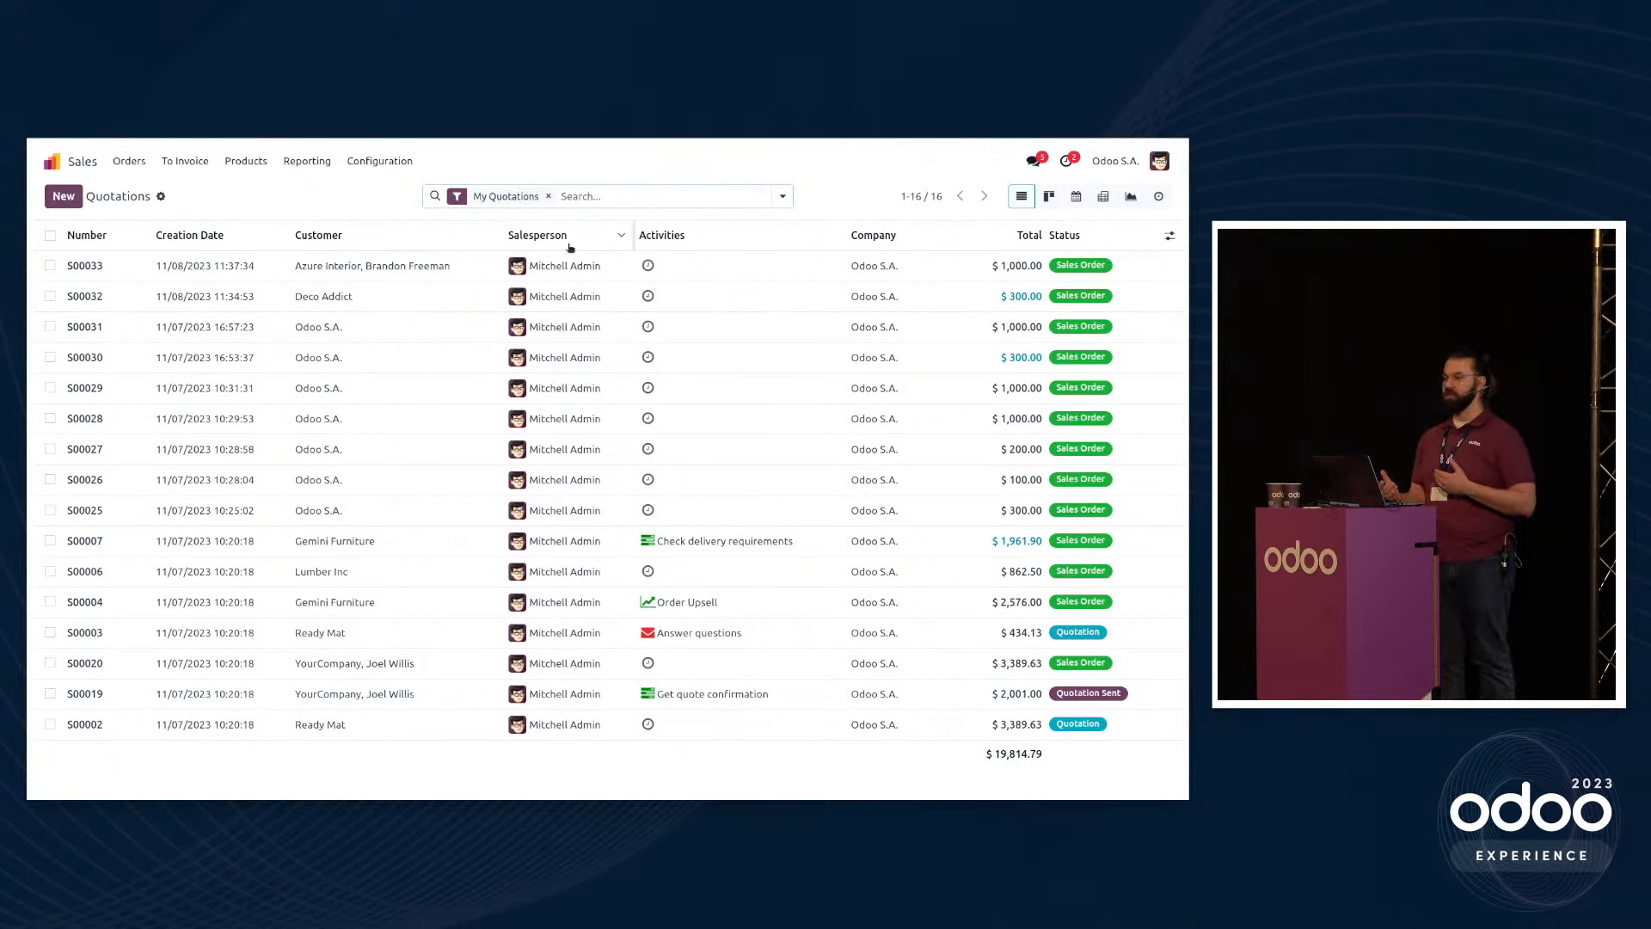
click(76, 205)
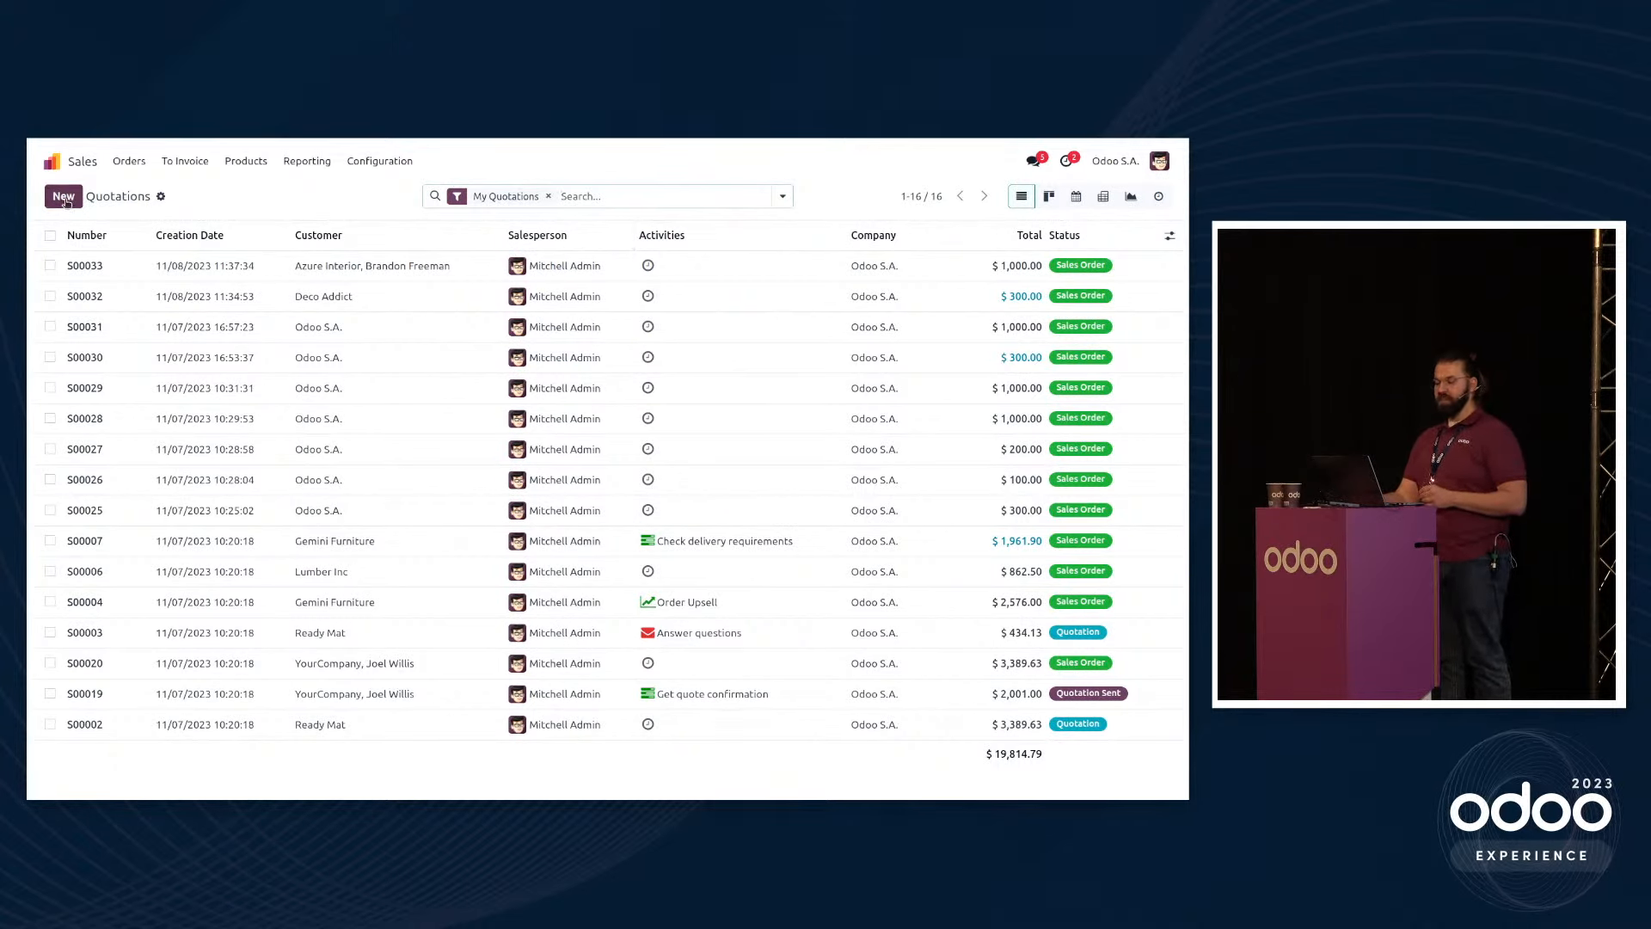
text(odoo)
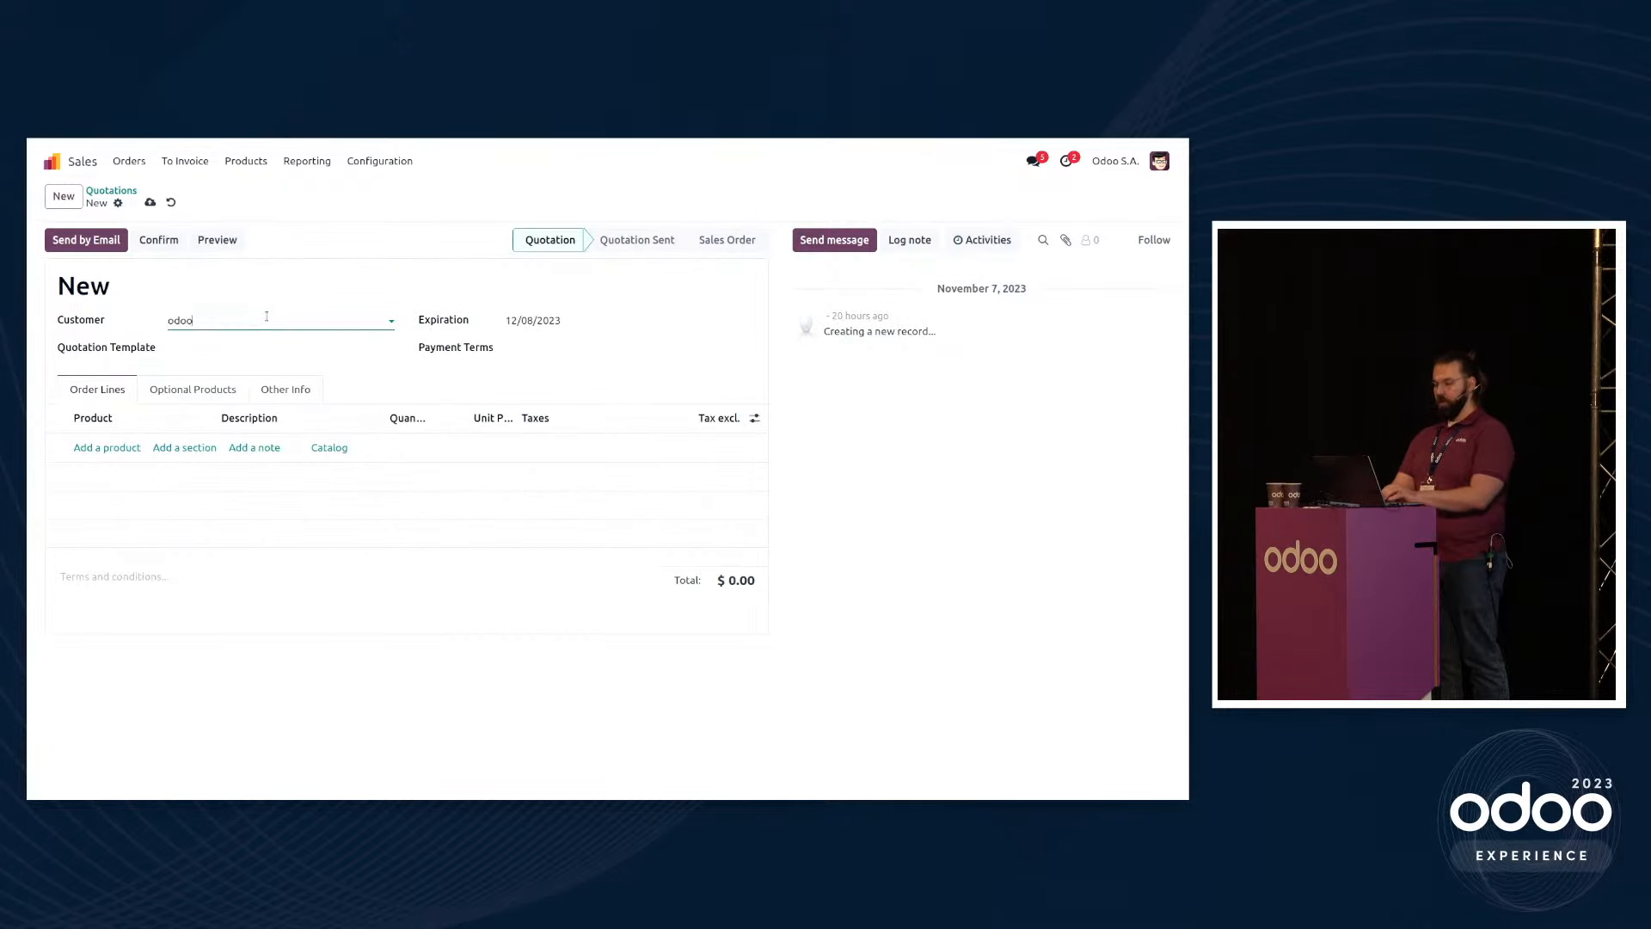
key(Return)
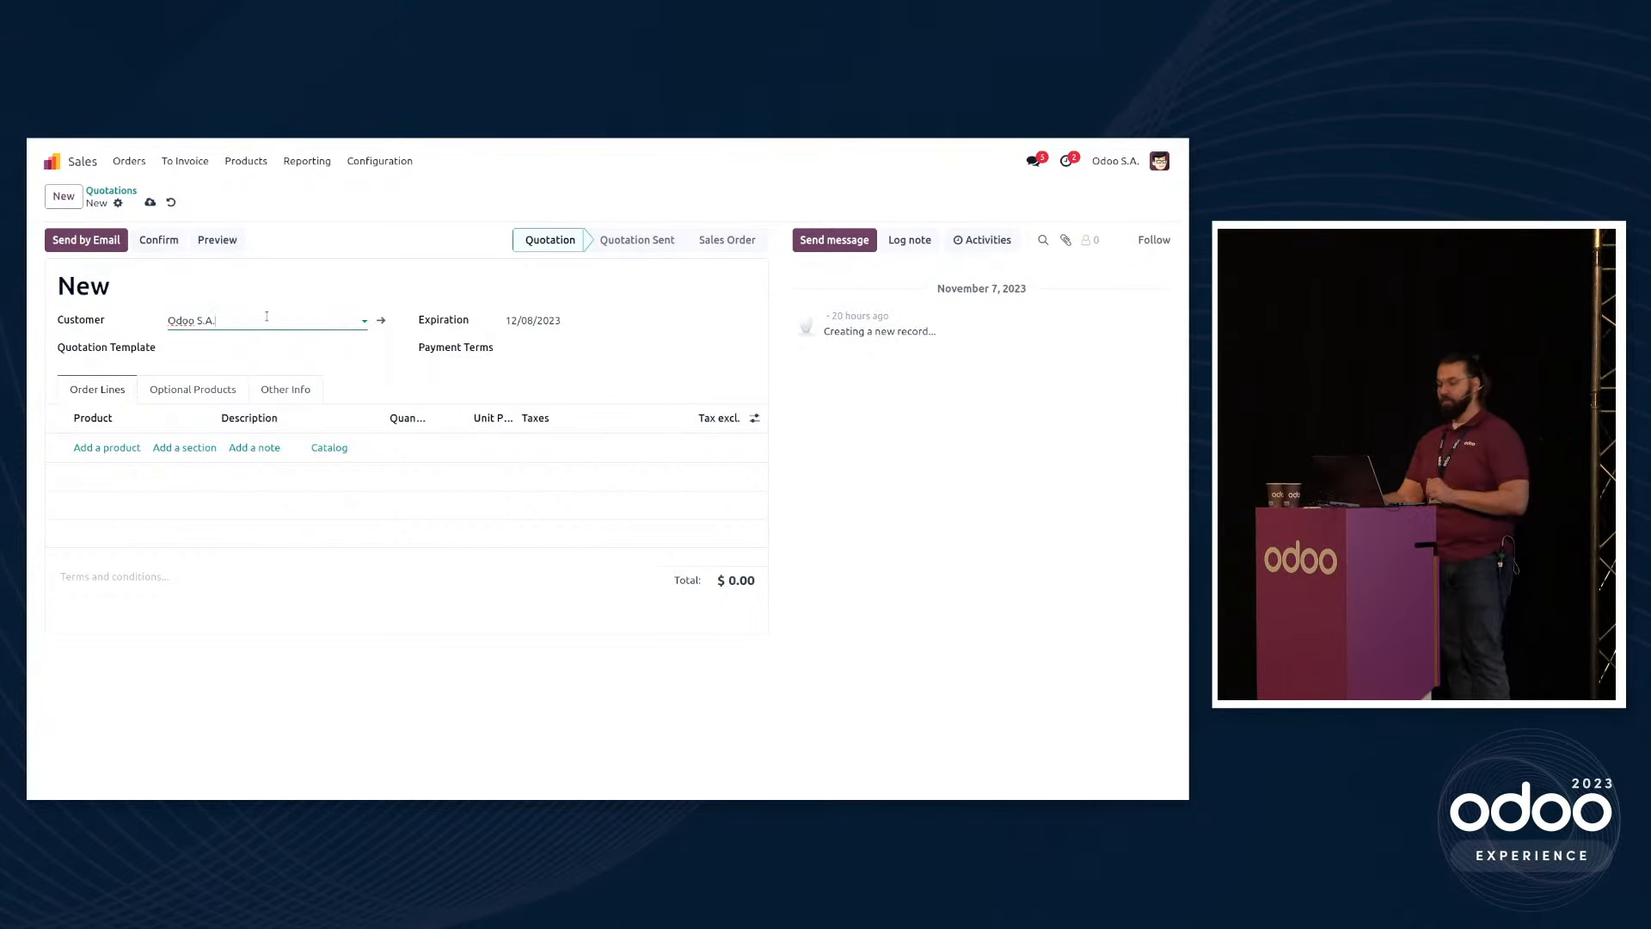
Step: Add the Drone Repair Service product to the quotation's order lines and confirm the quotation as a sales order
click(111, 448)
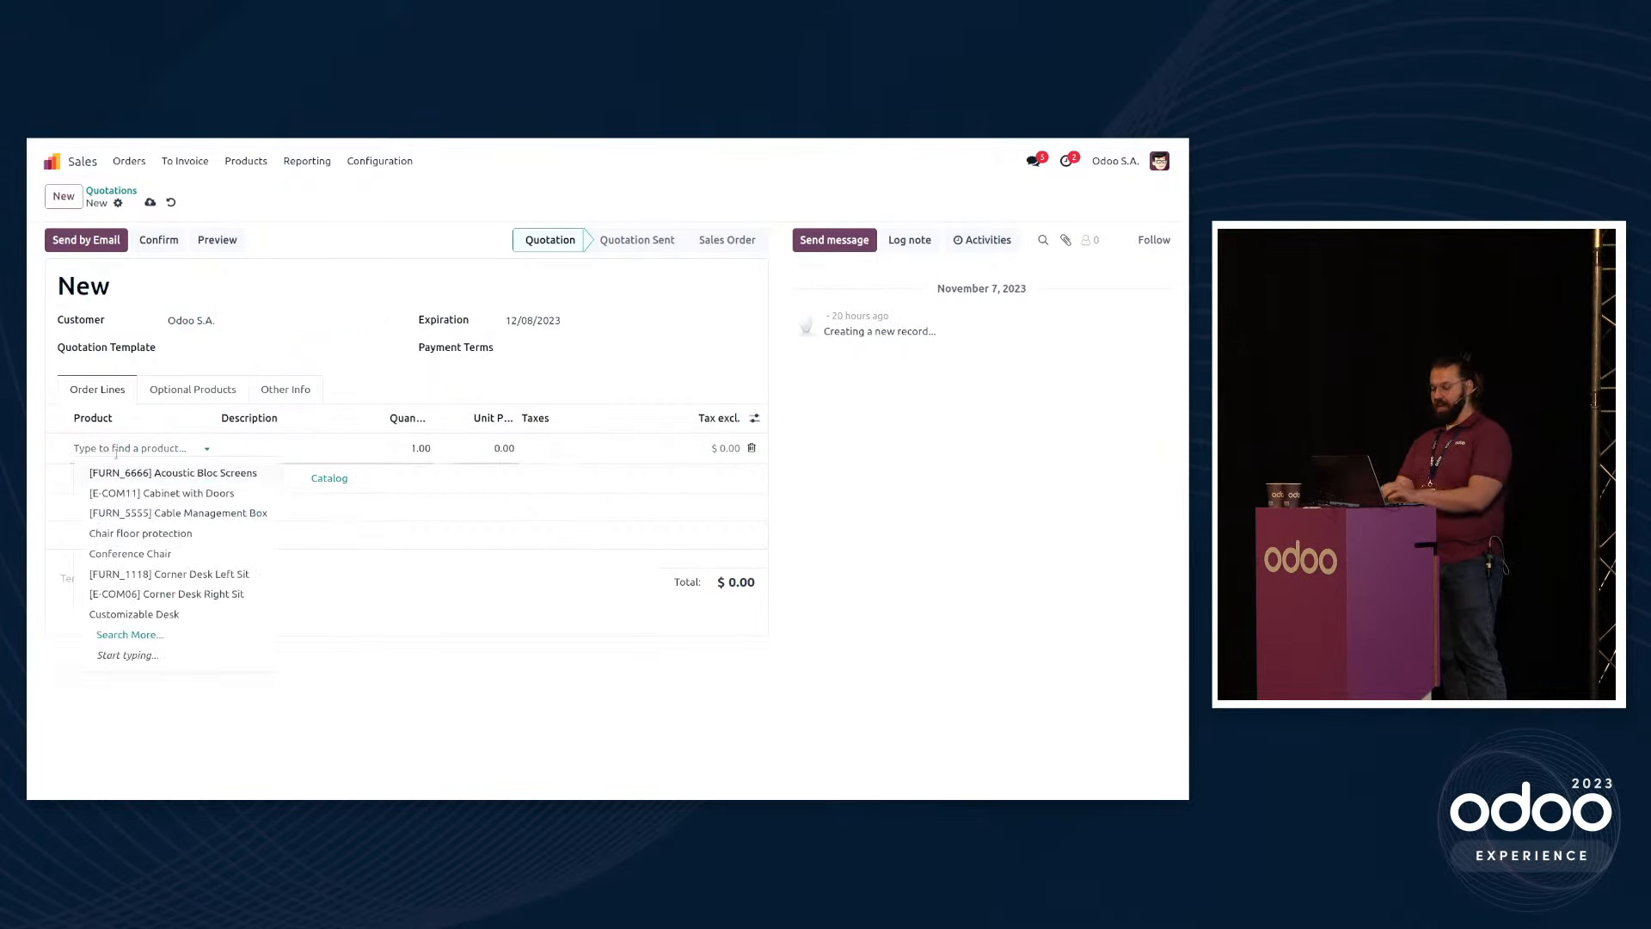
text(drone re)
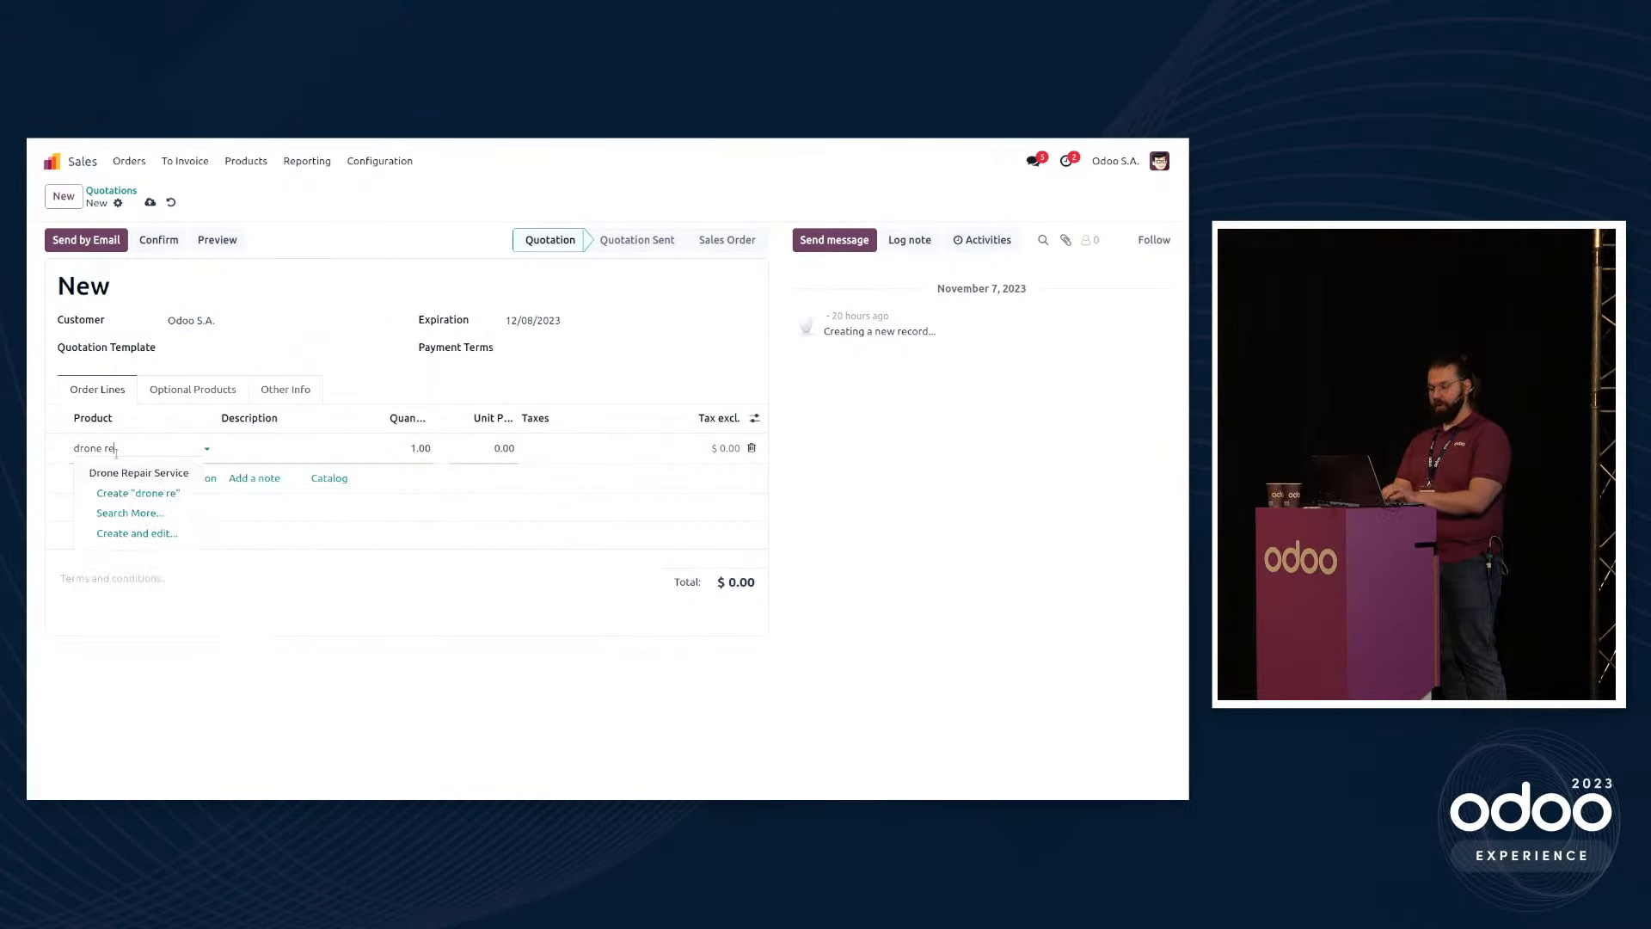
key(Return)
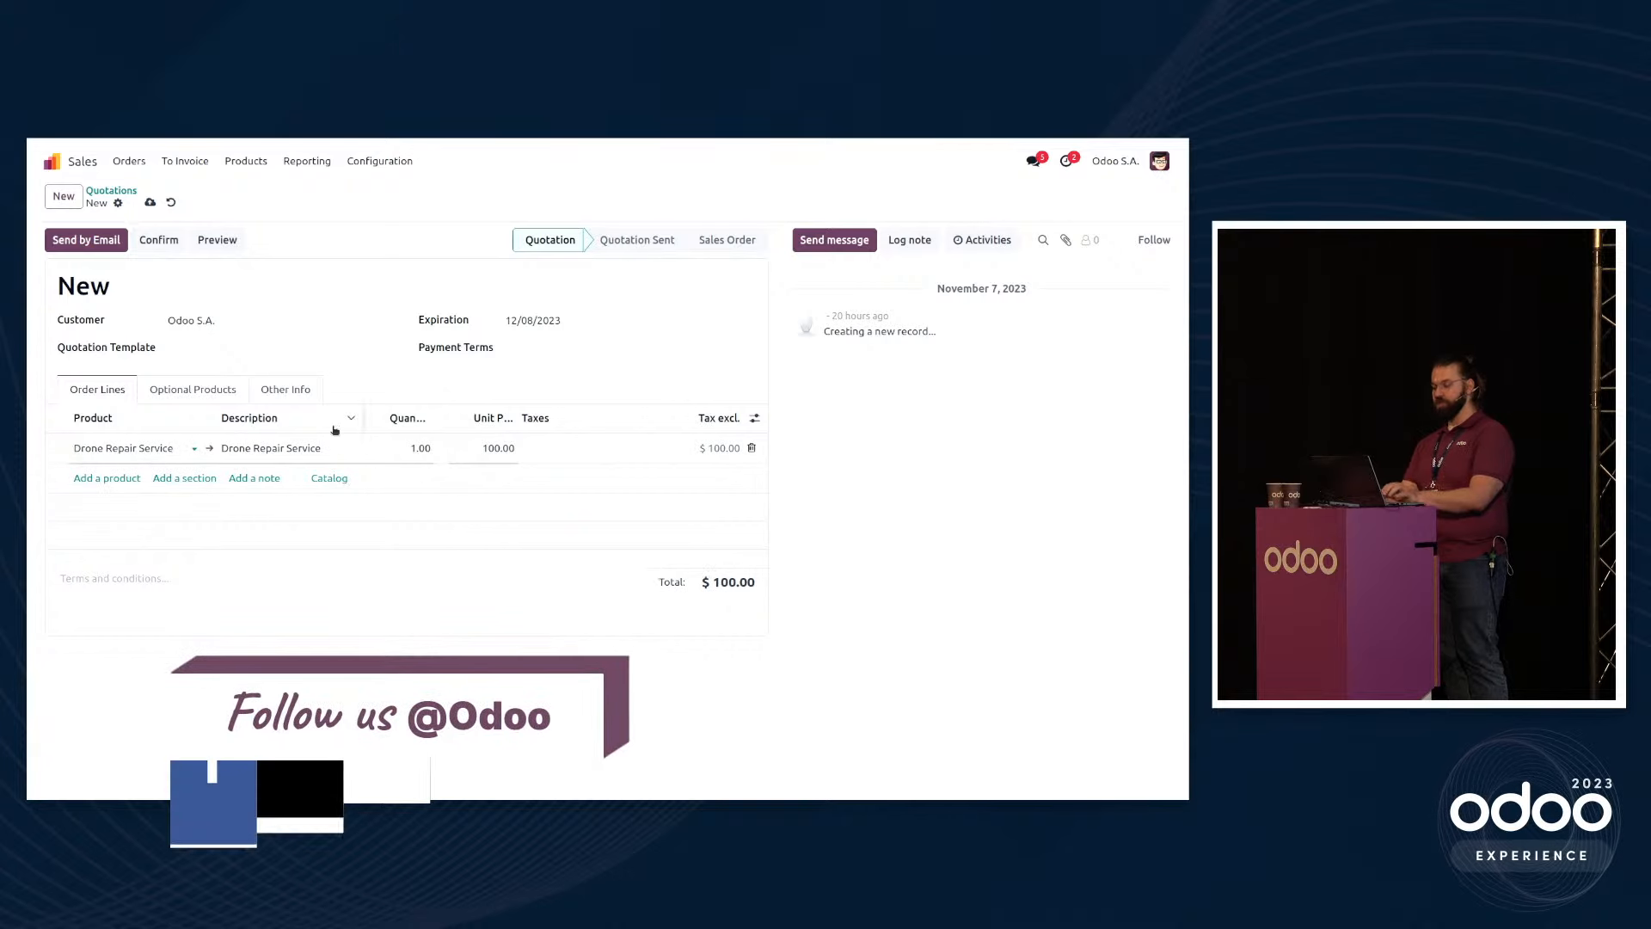
click(491, 385)
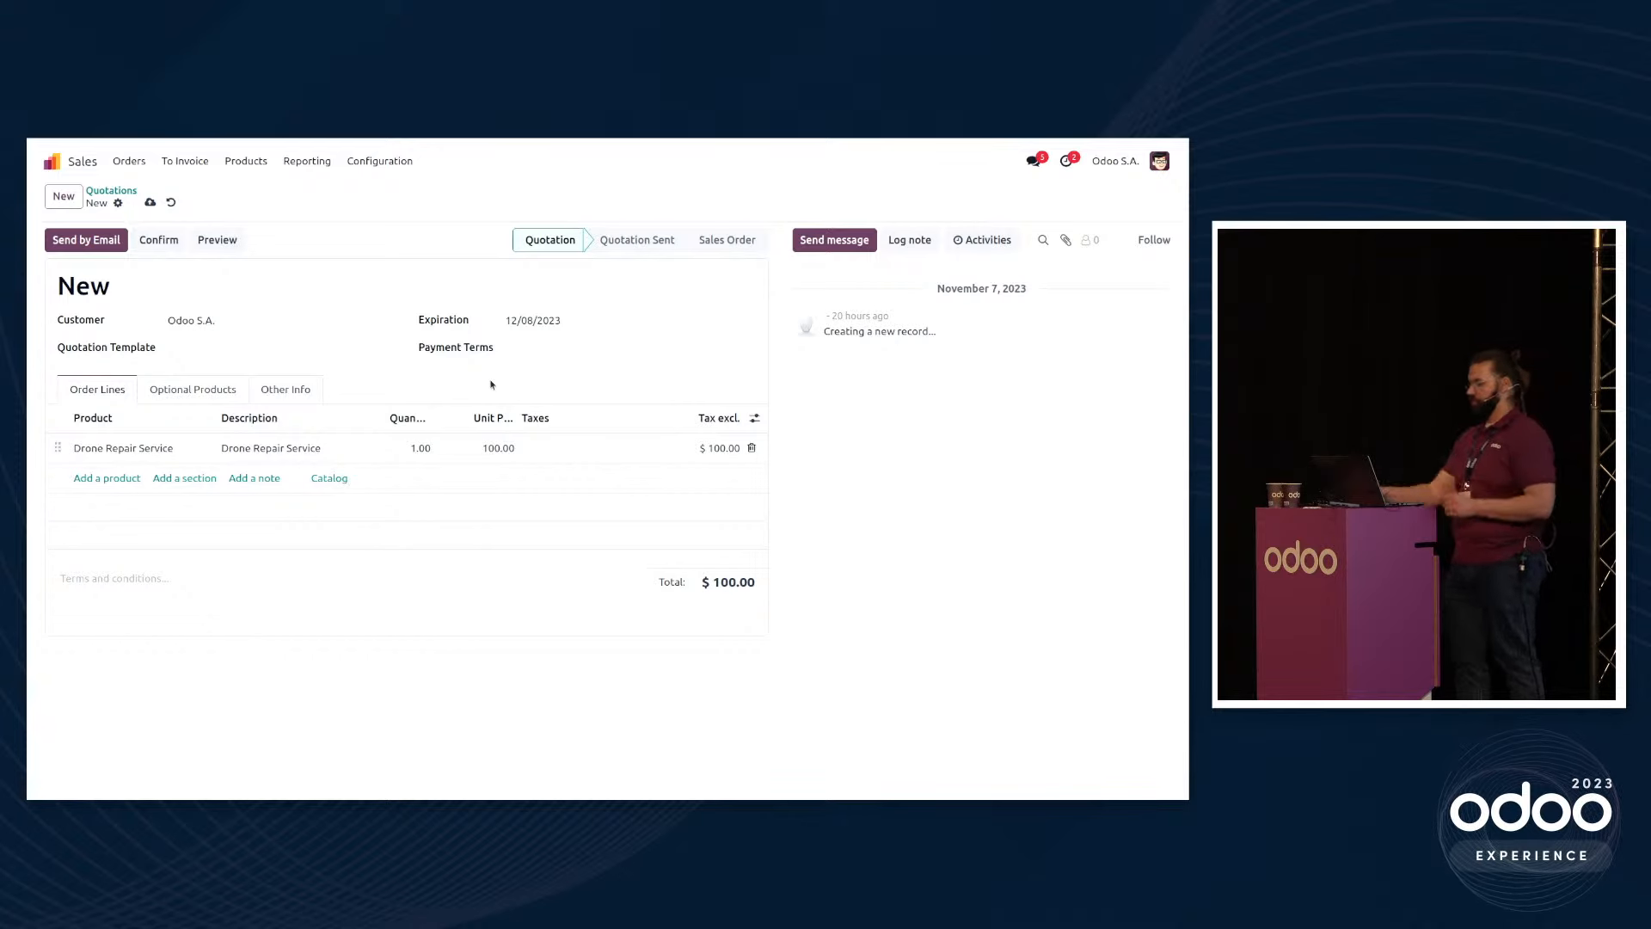
click(159, 239)
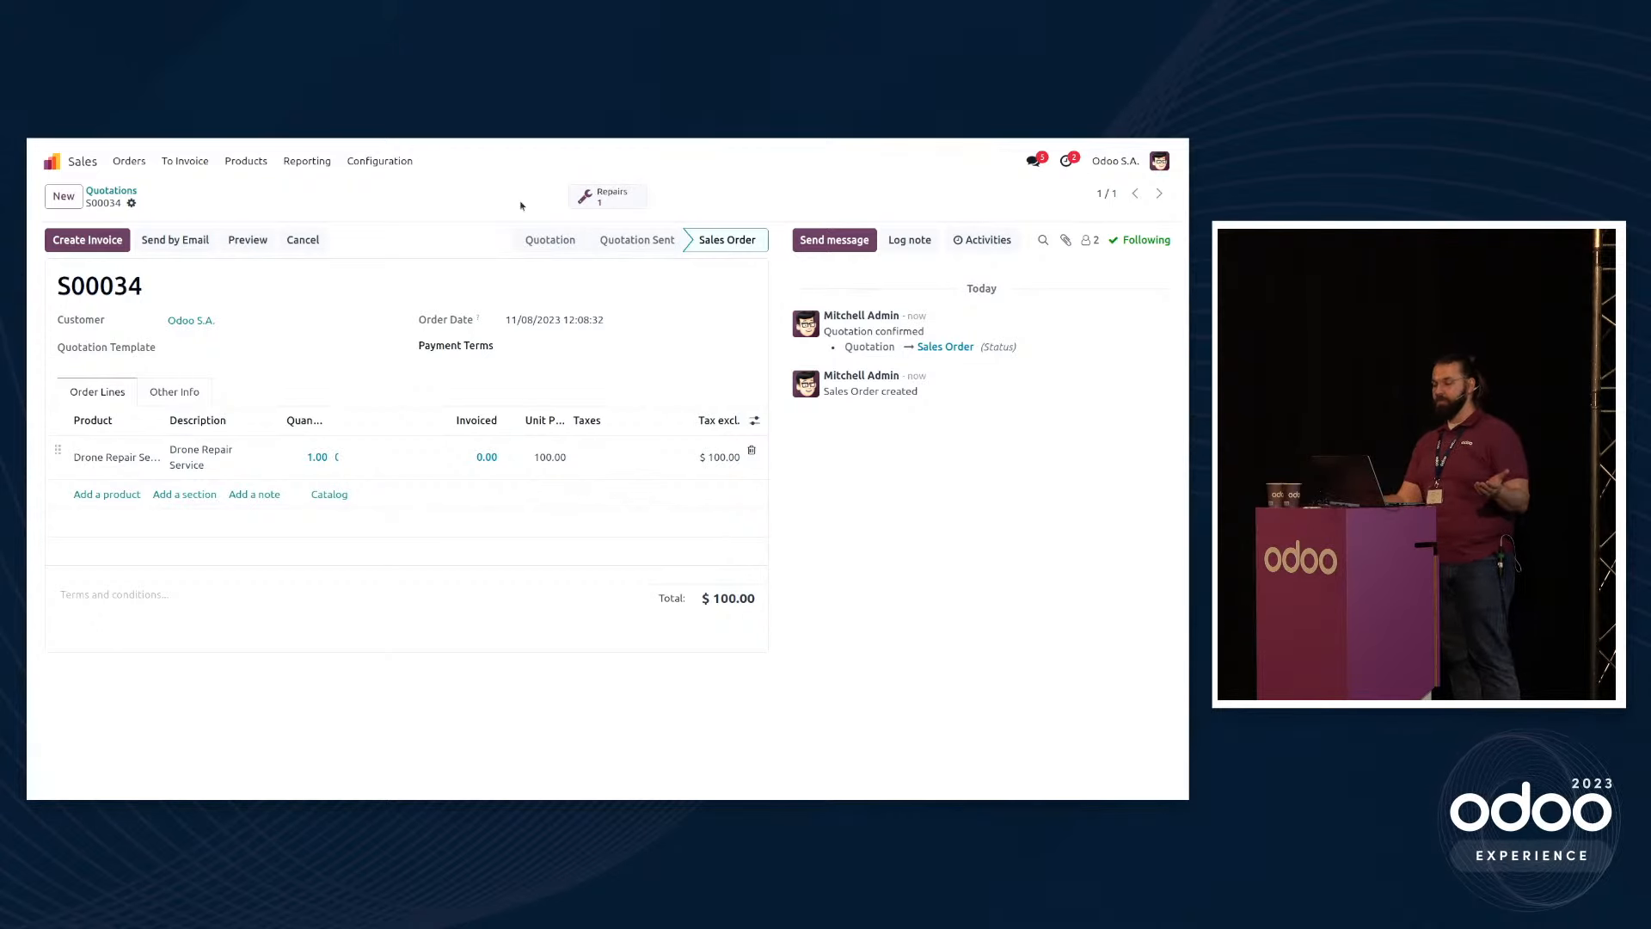
Step: Leave Sales and open the list of repair orders in Repairs
click(88, 169)
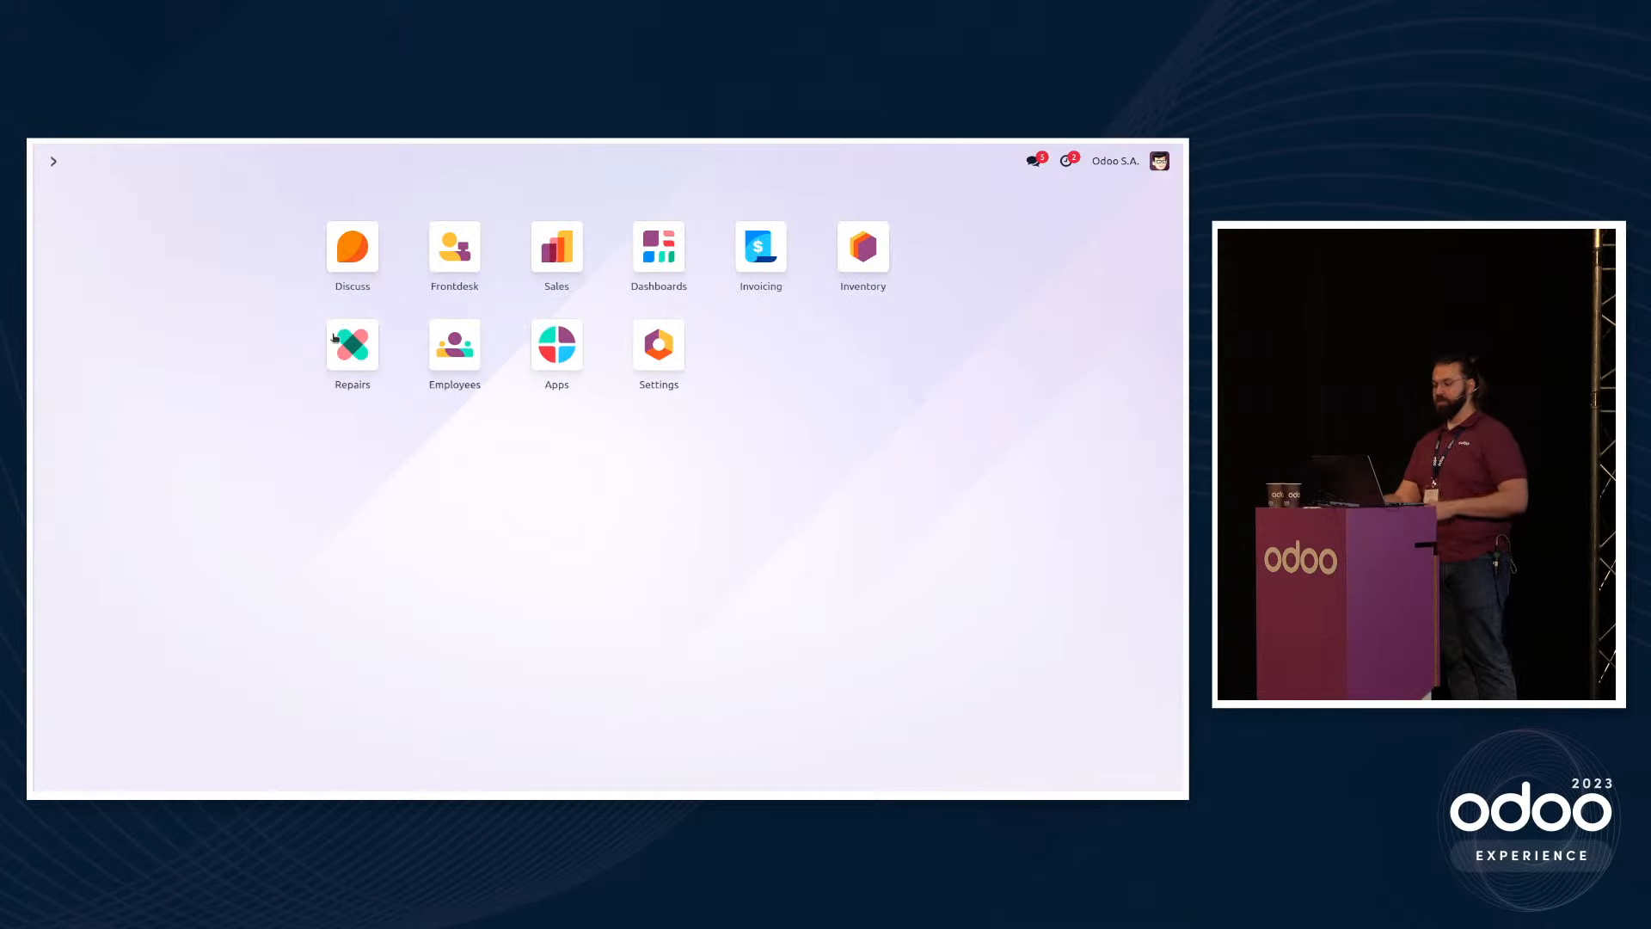
click(364, 351)
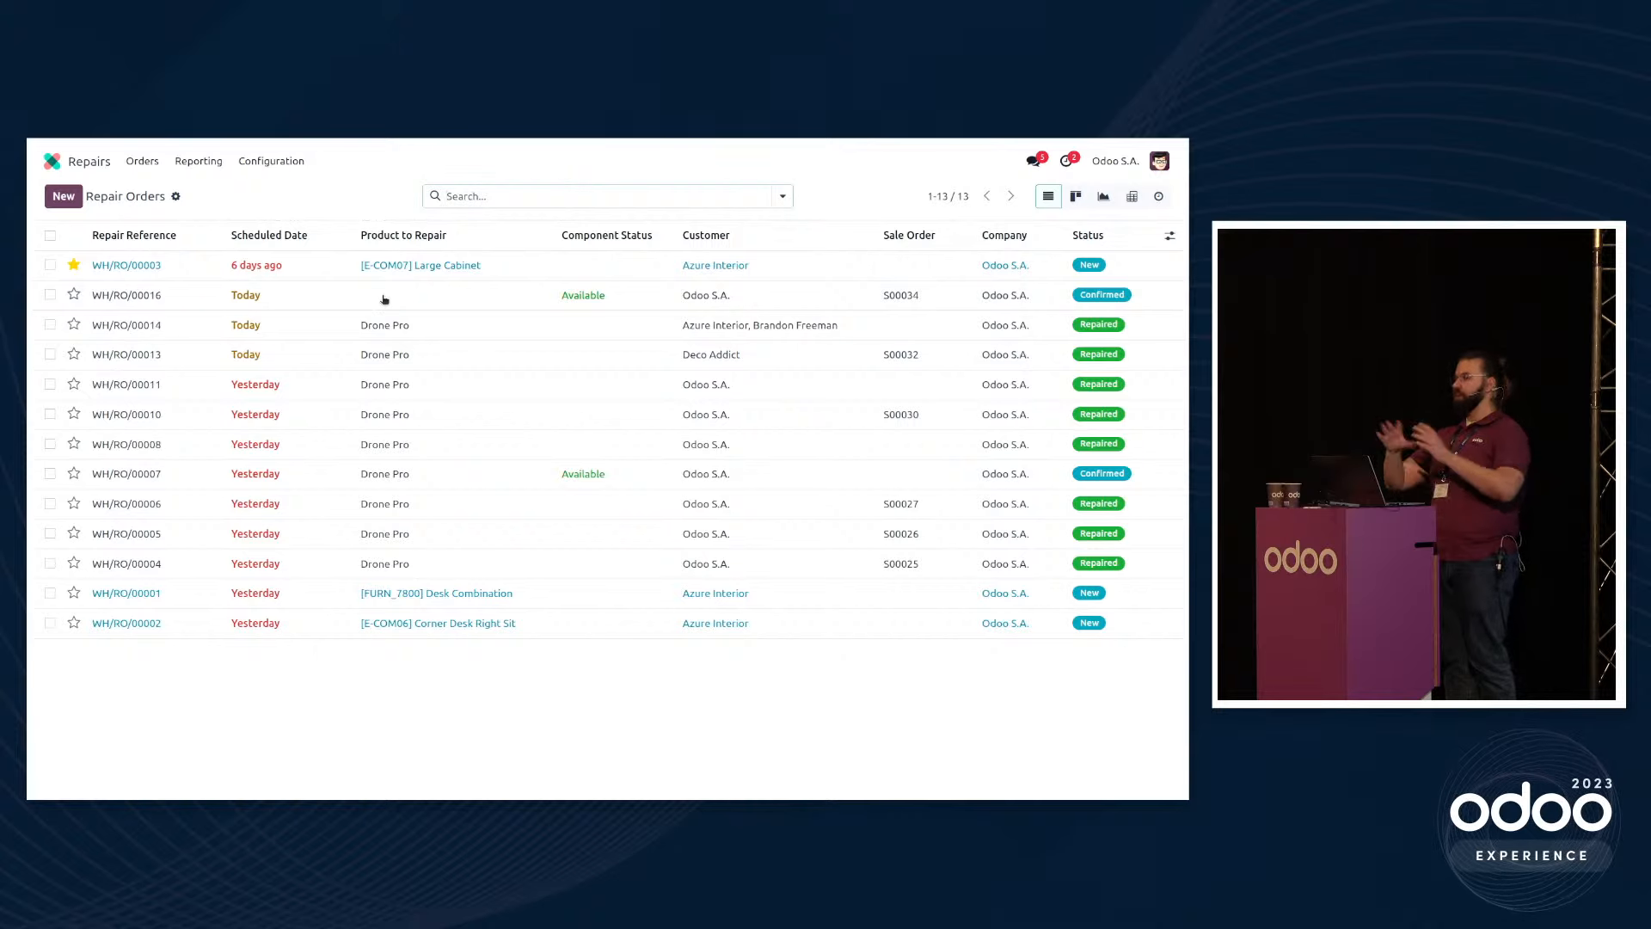
Step: Filter the repair orders by the New status and clear the filter again
click(782, 196)
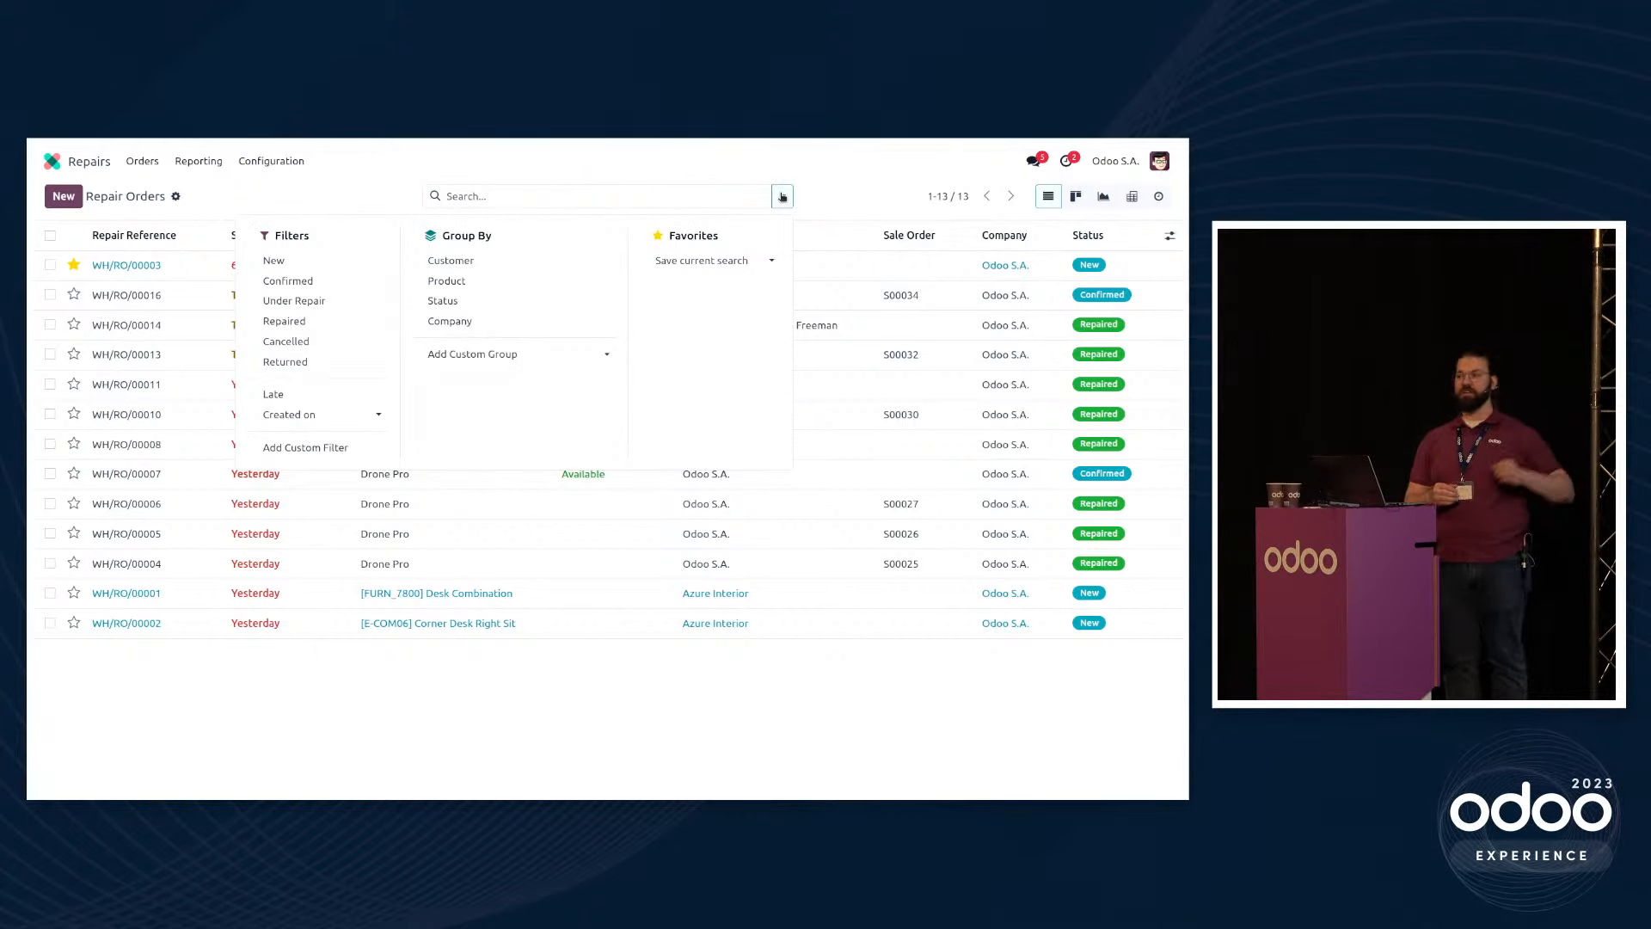
click(318, 260)
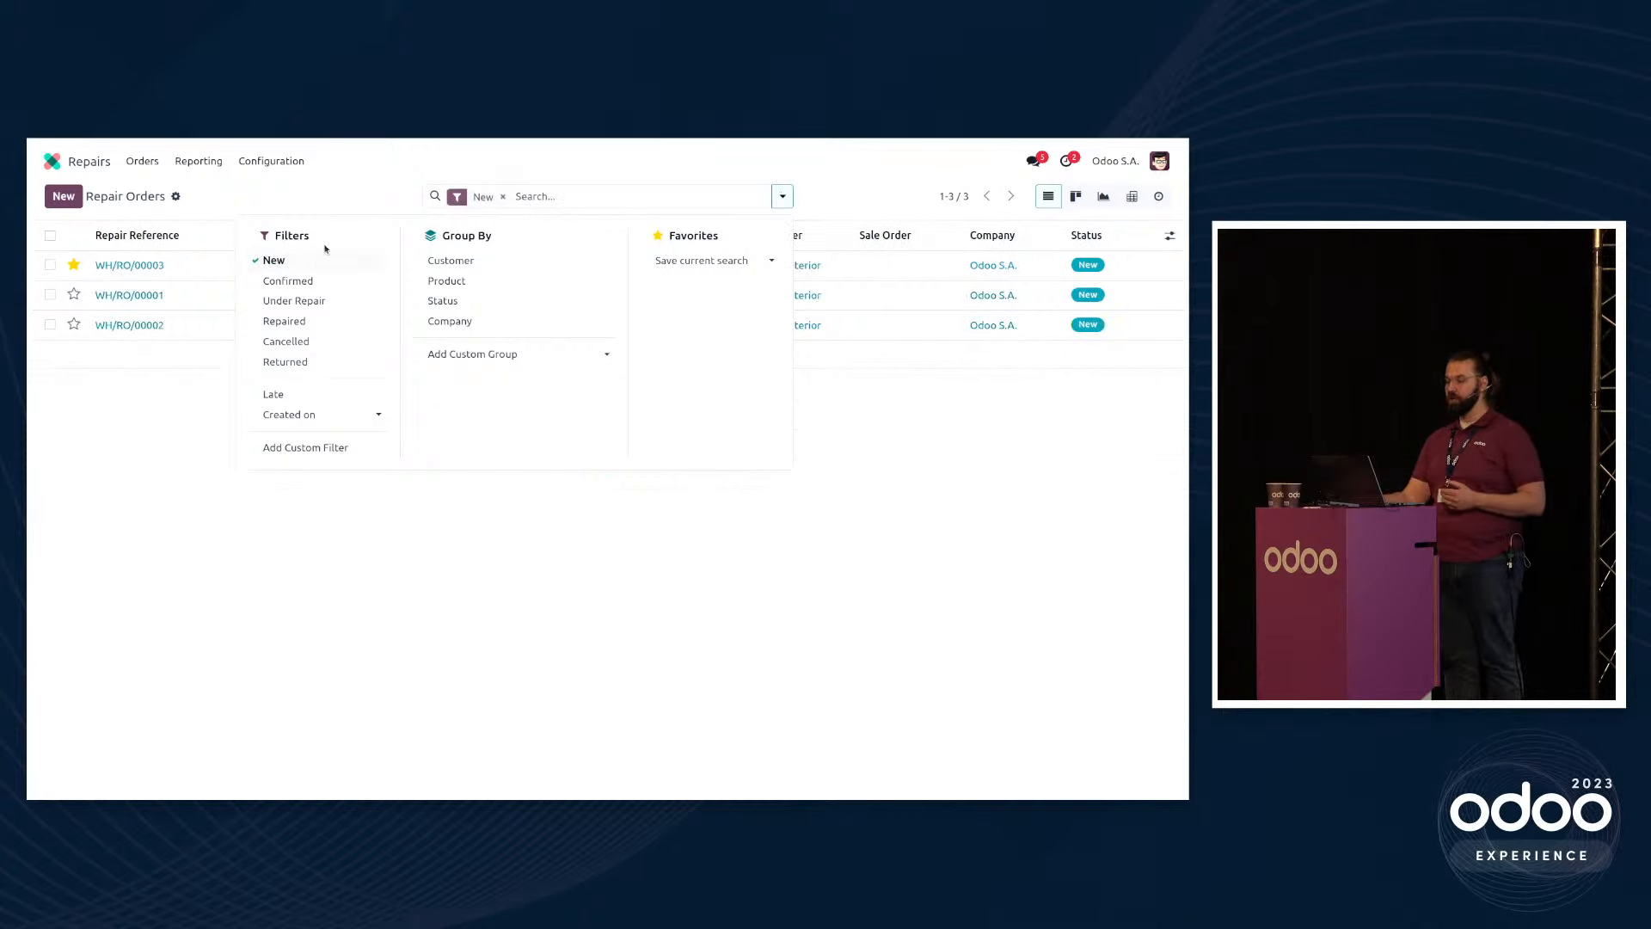
click(351, 191)
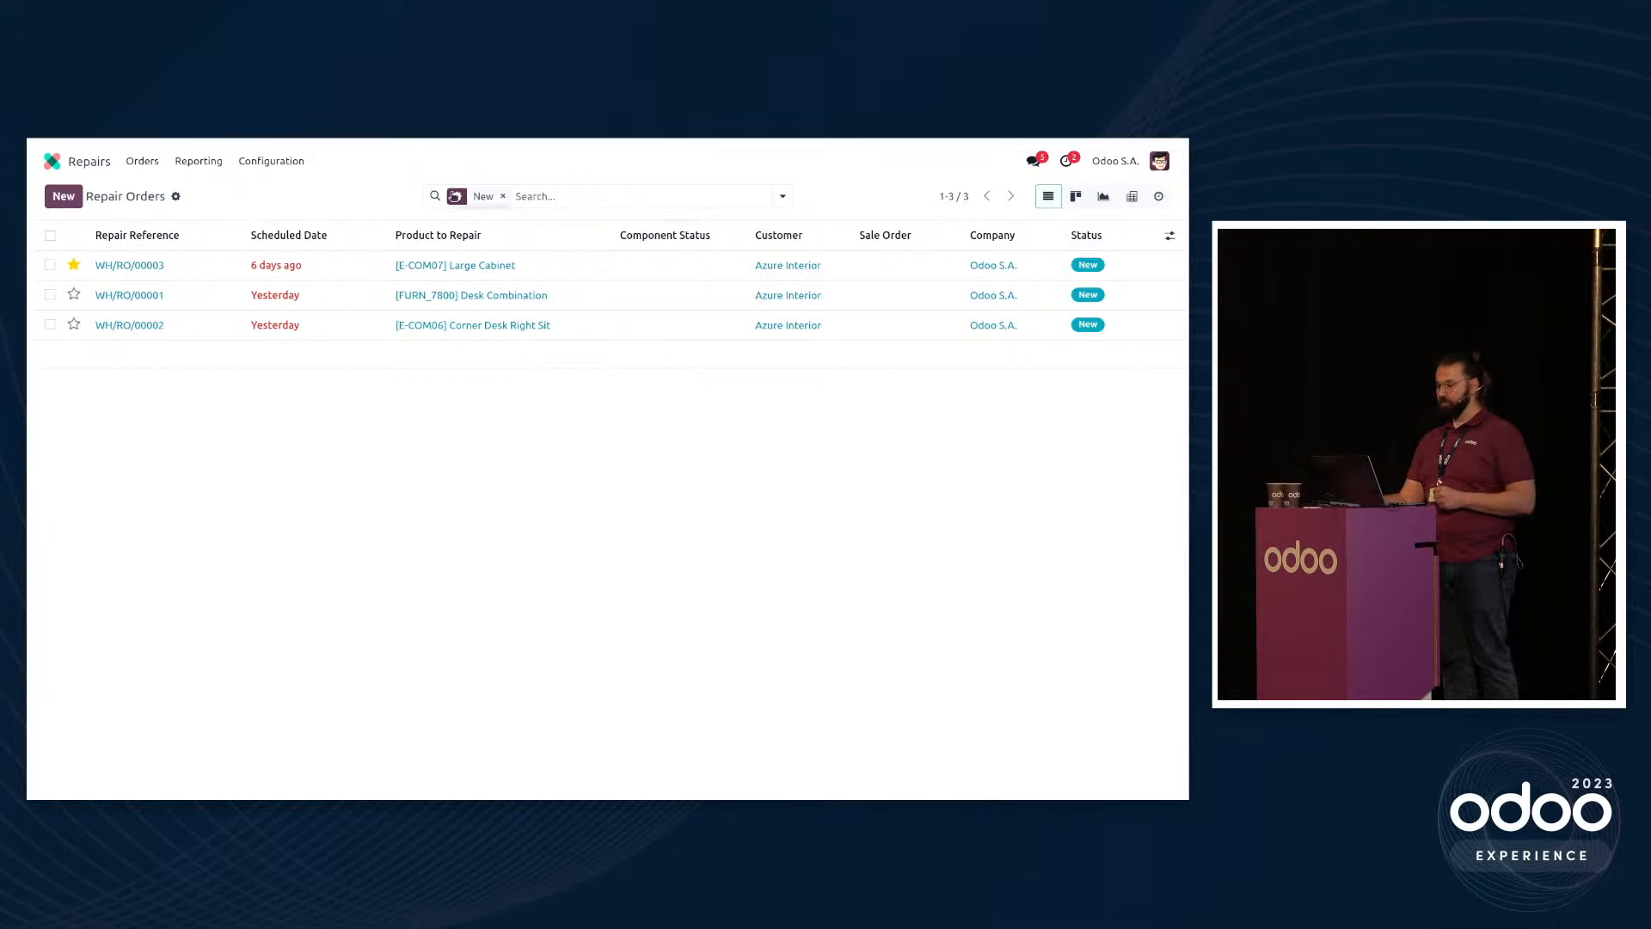
click(503, 196)
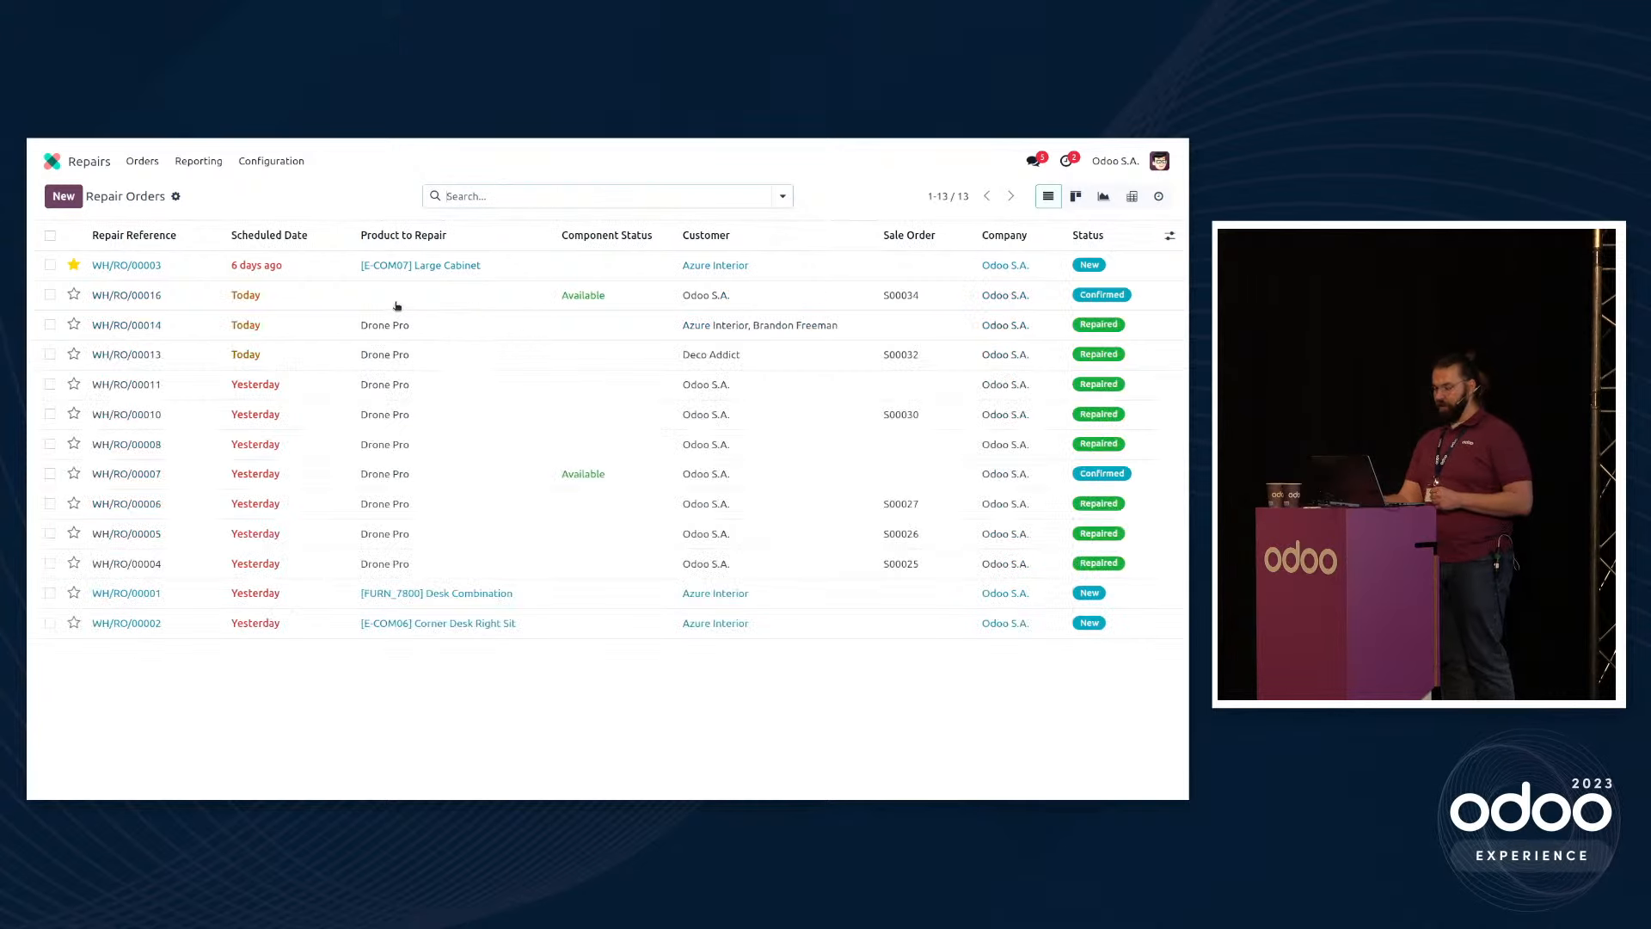
Step: Open today's confirmed repair order for Odoo S.A. and set its product to repair to Drone Pro
click(396, 305)
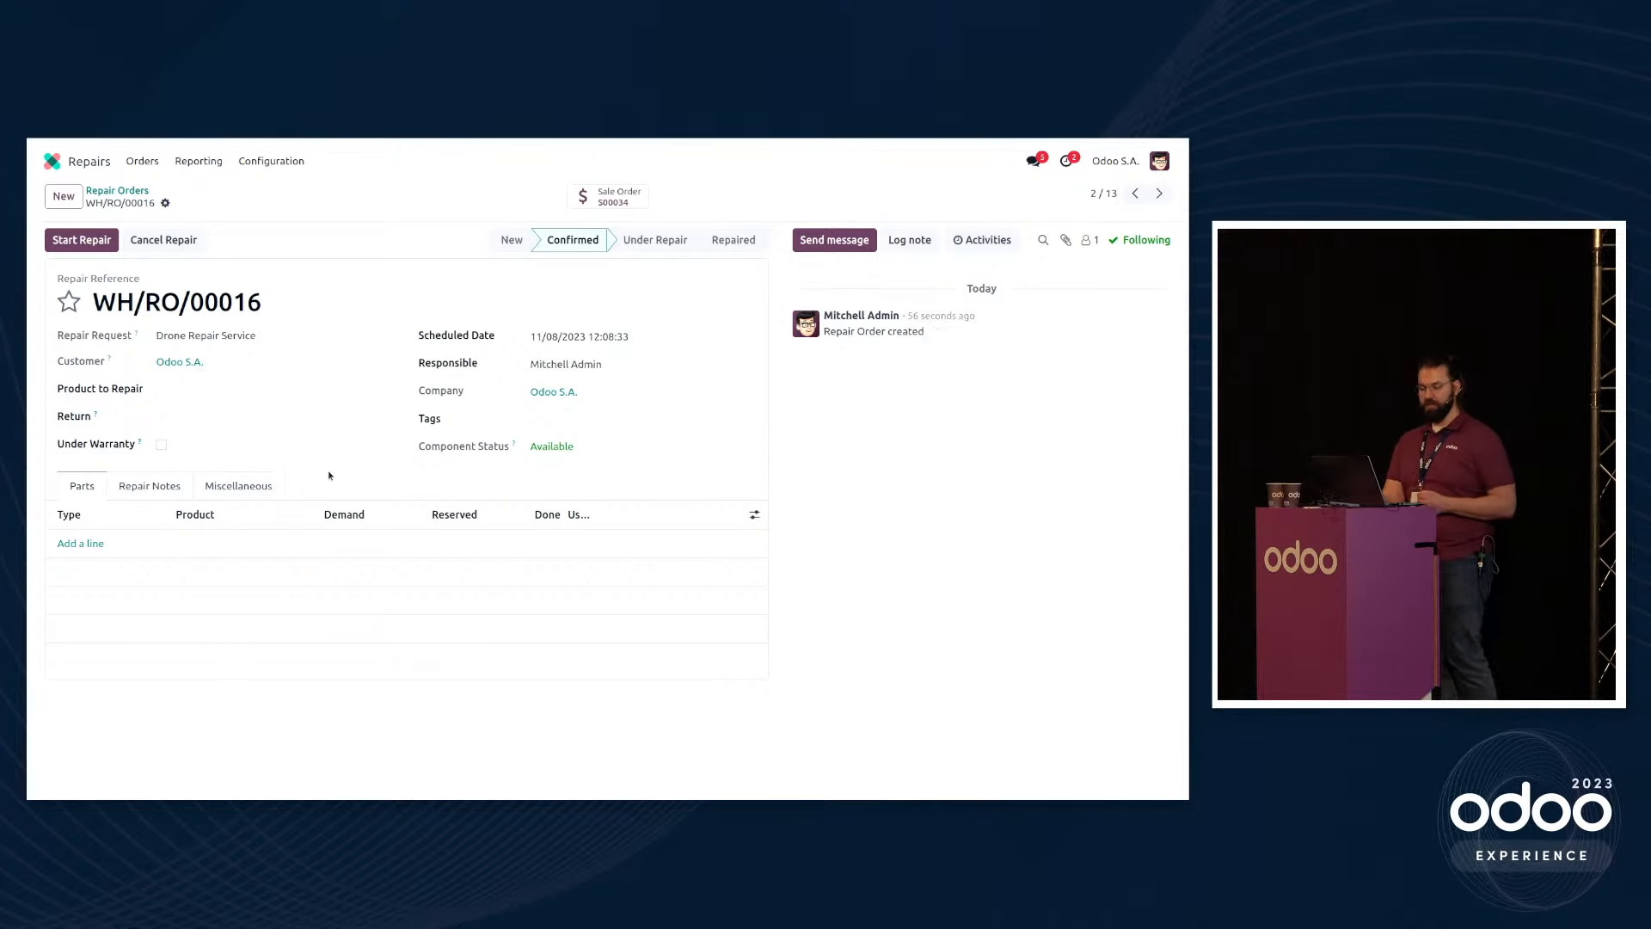
click(210, 387)
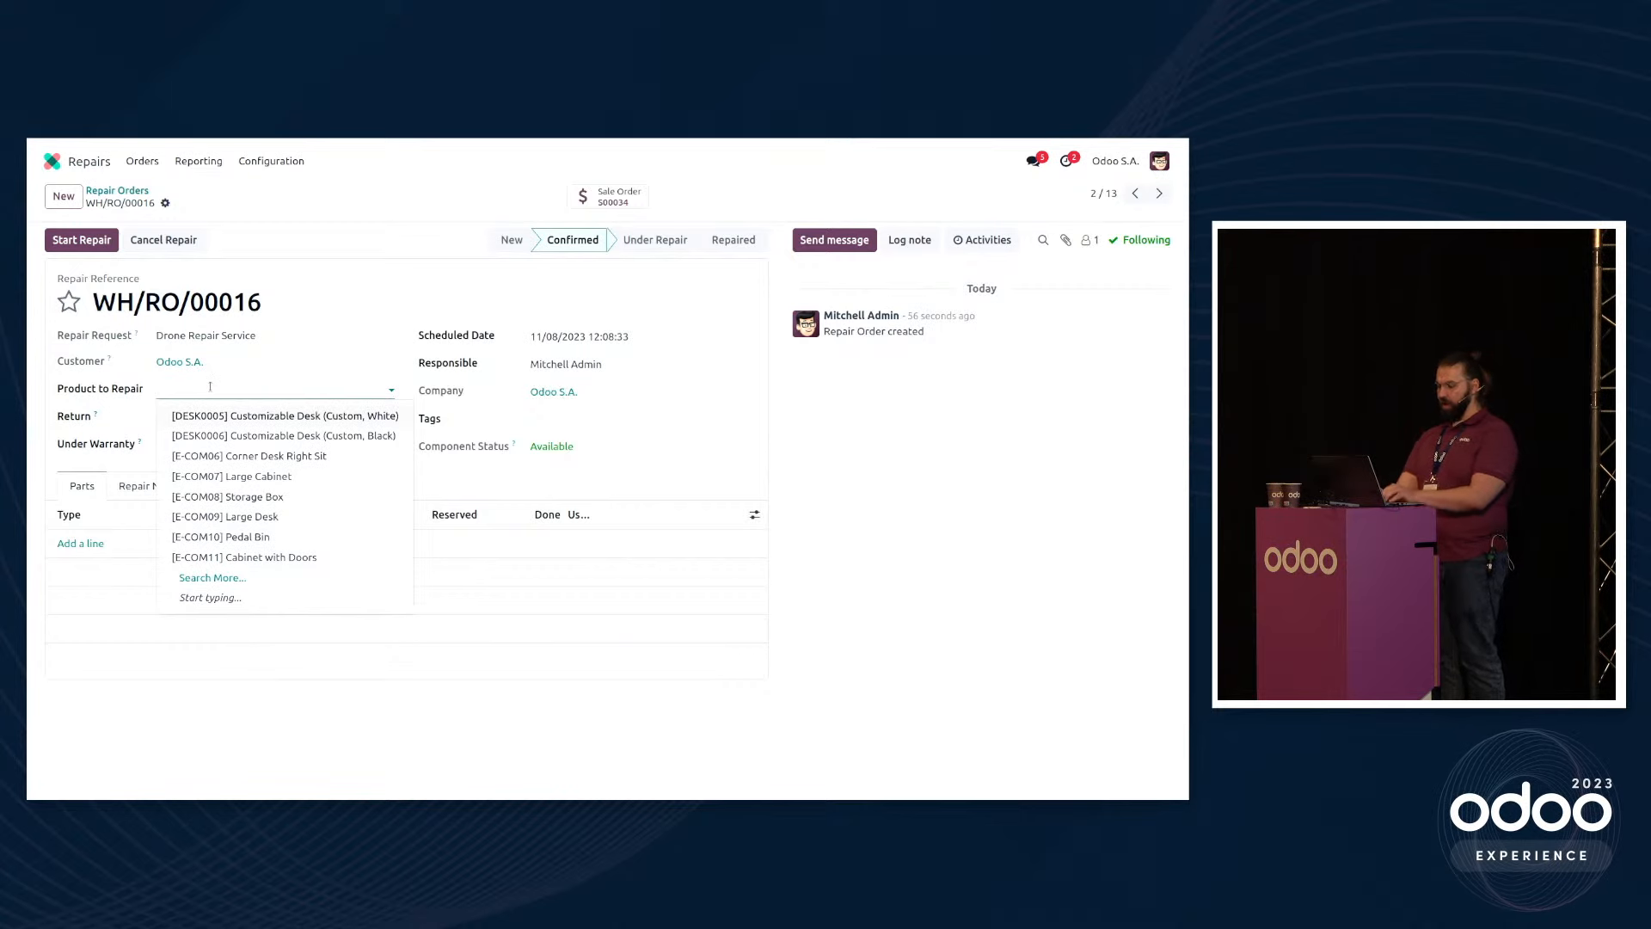
text(pro)
key(Down)
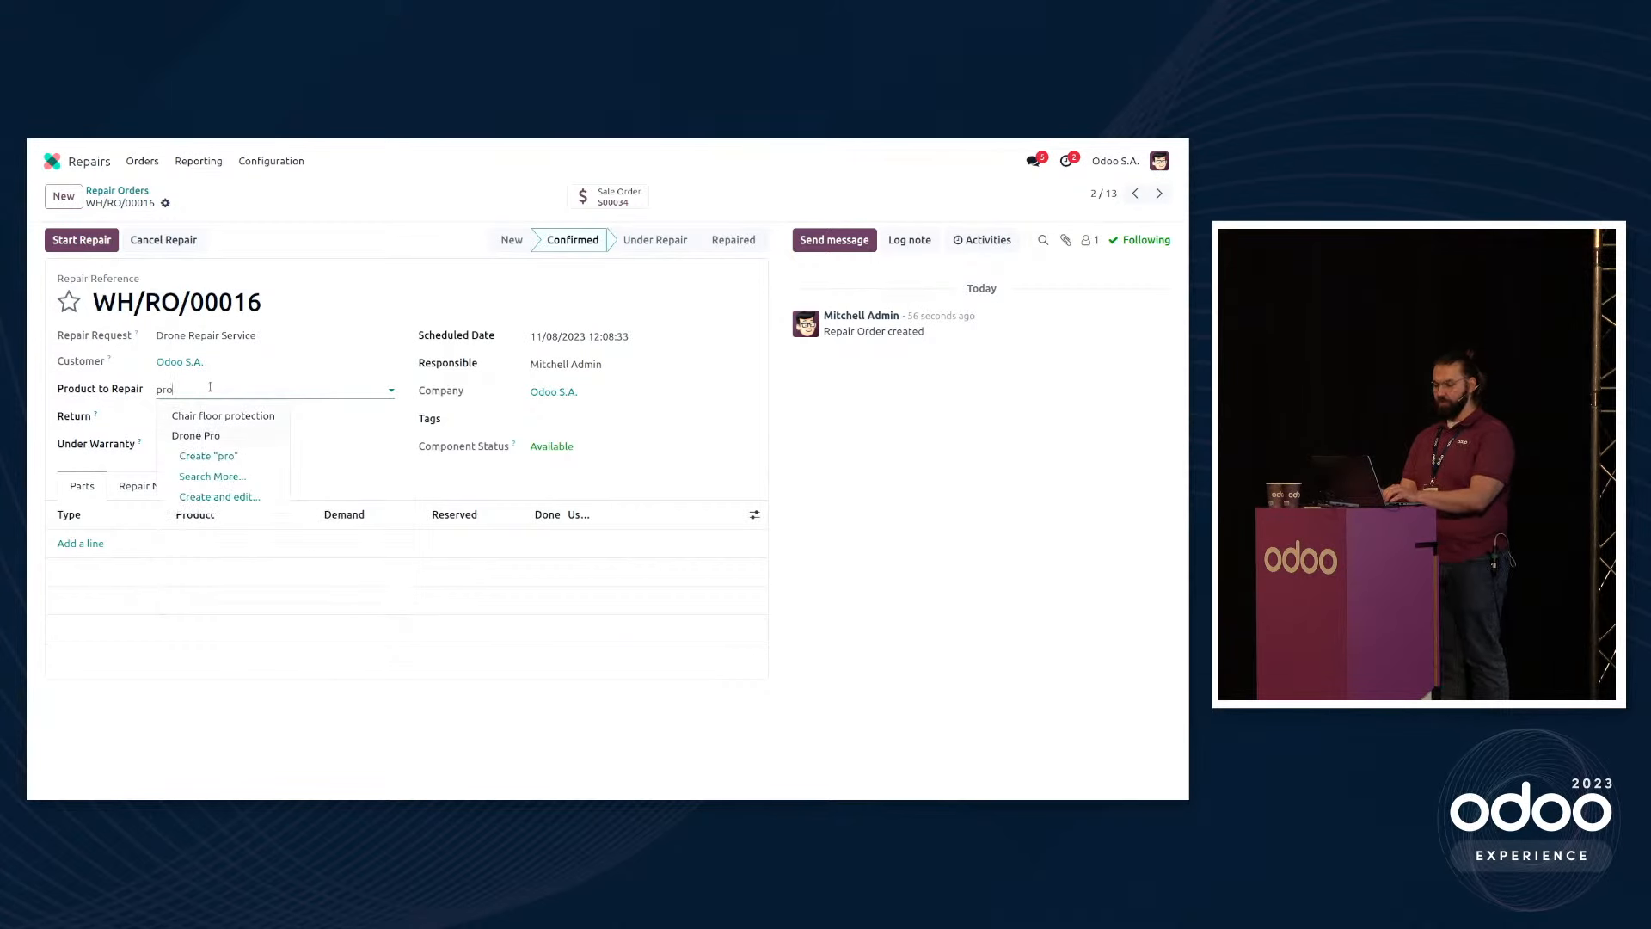
key(Return)
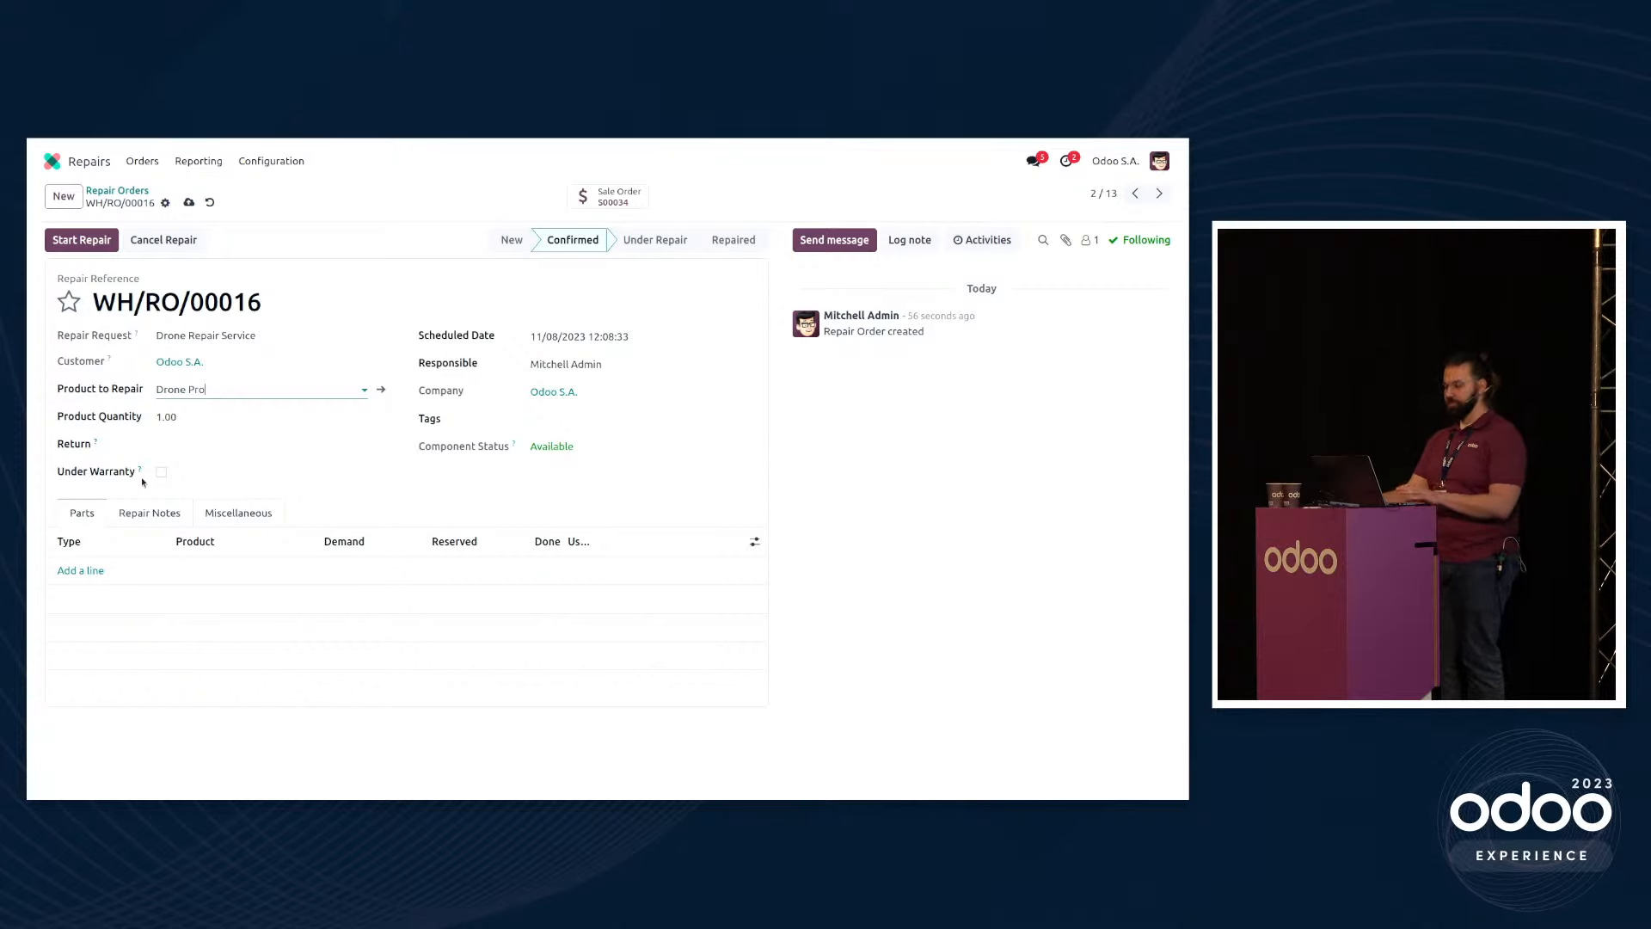
Step: Add a part line of type Add for Drone Parts to the repair order
click(86, 571)
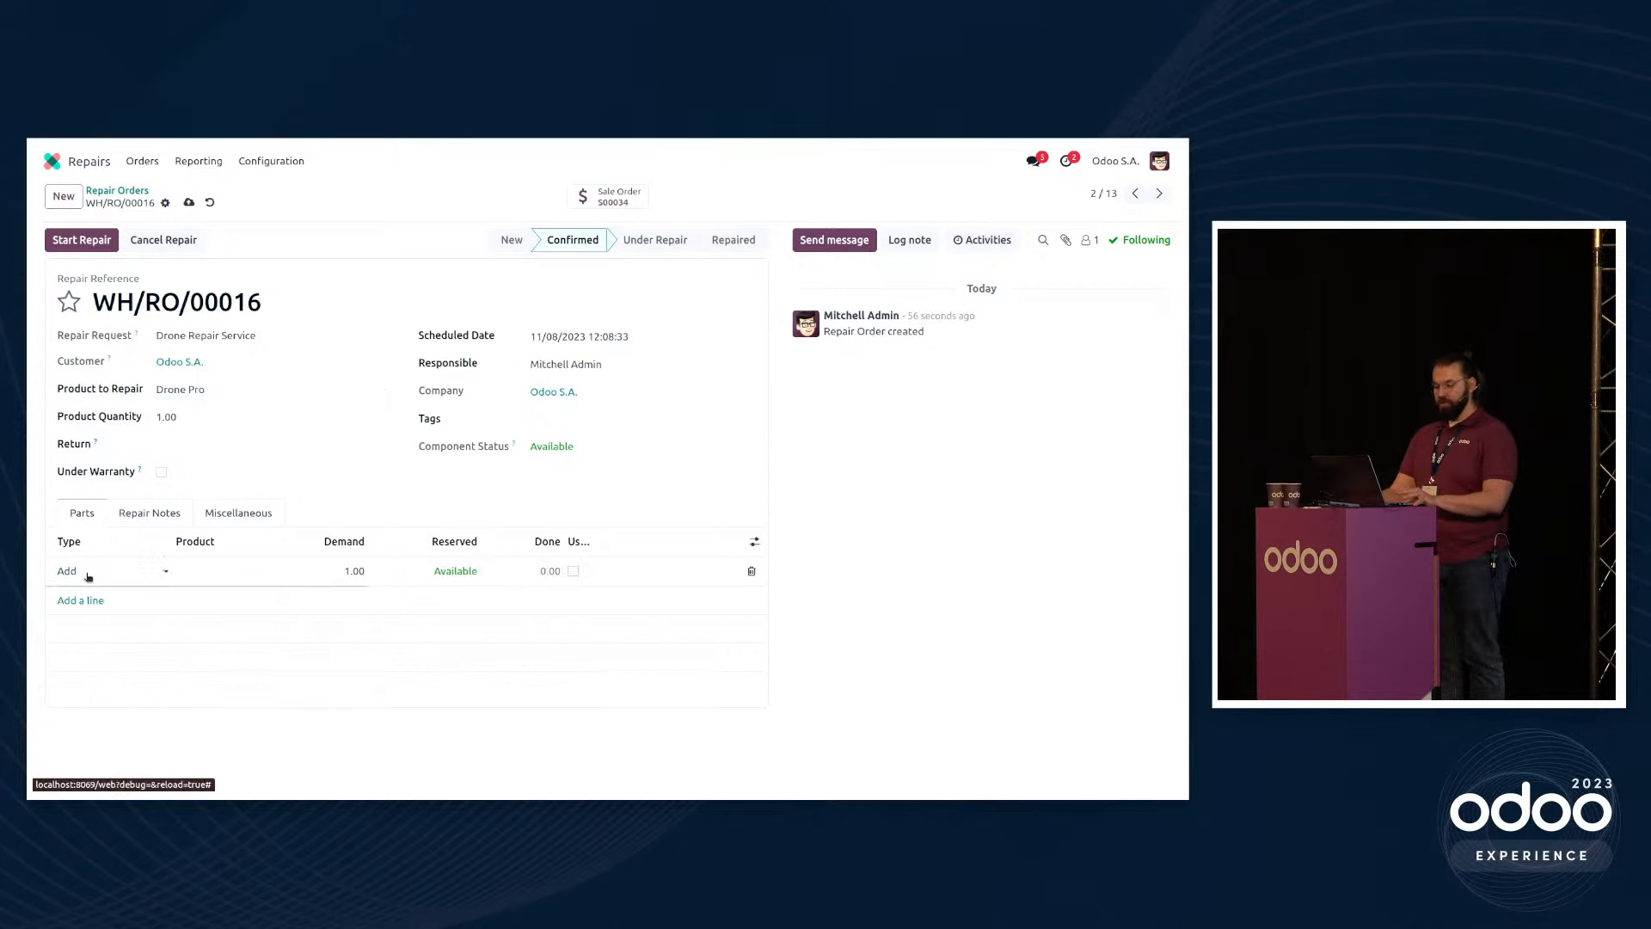
click(229, 566)
text(p)
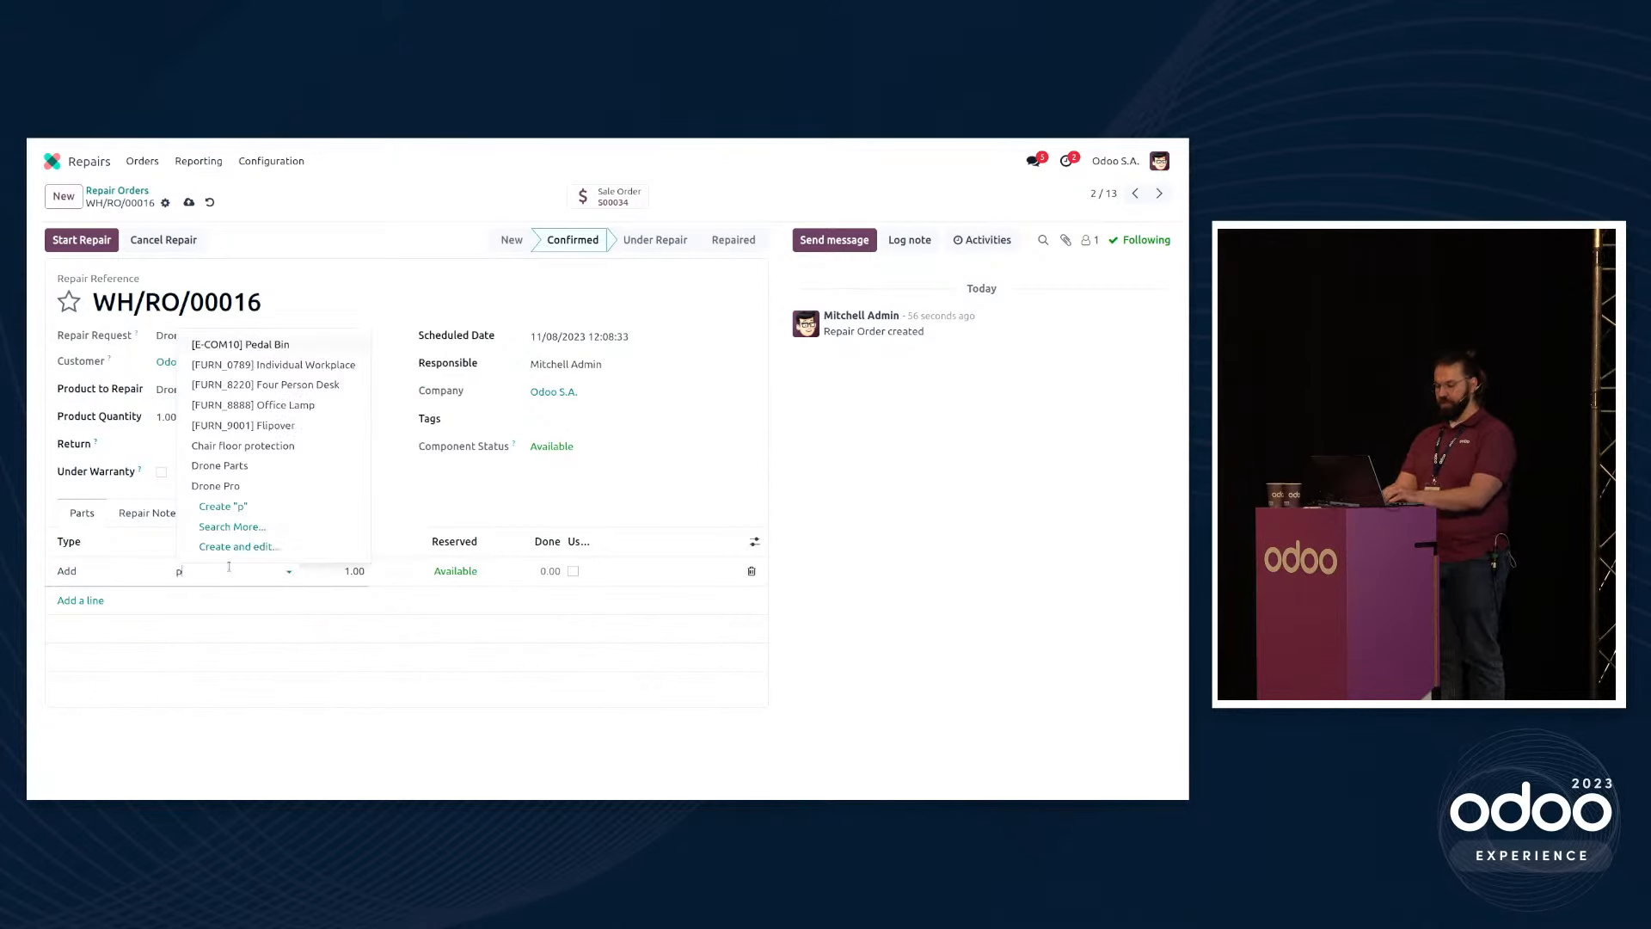
text(art)
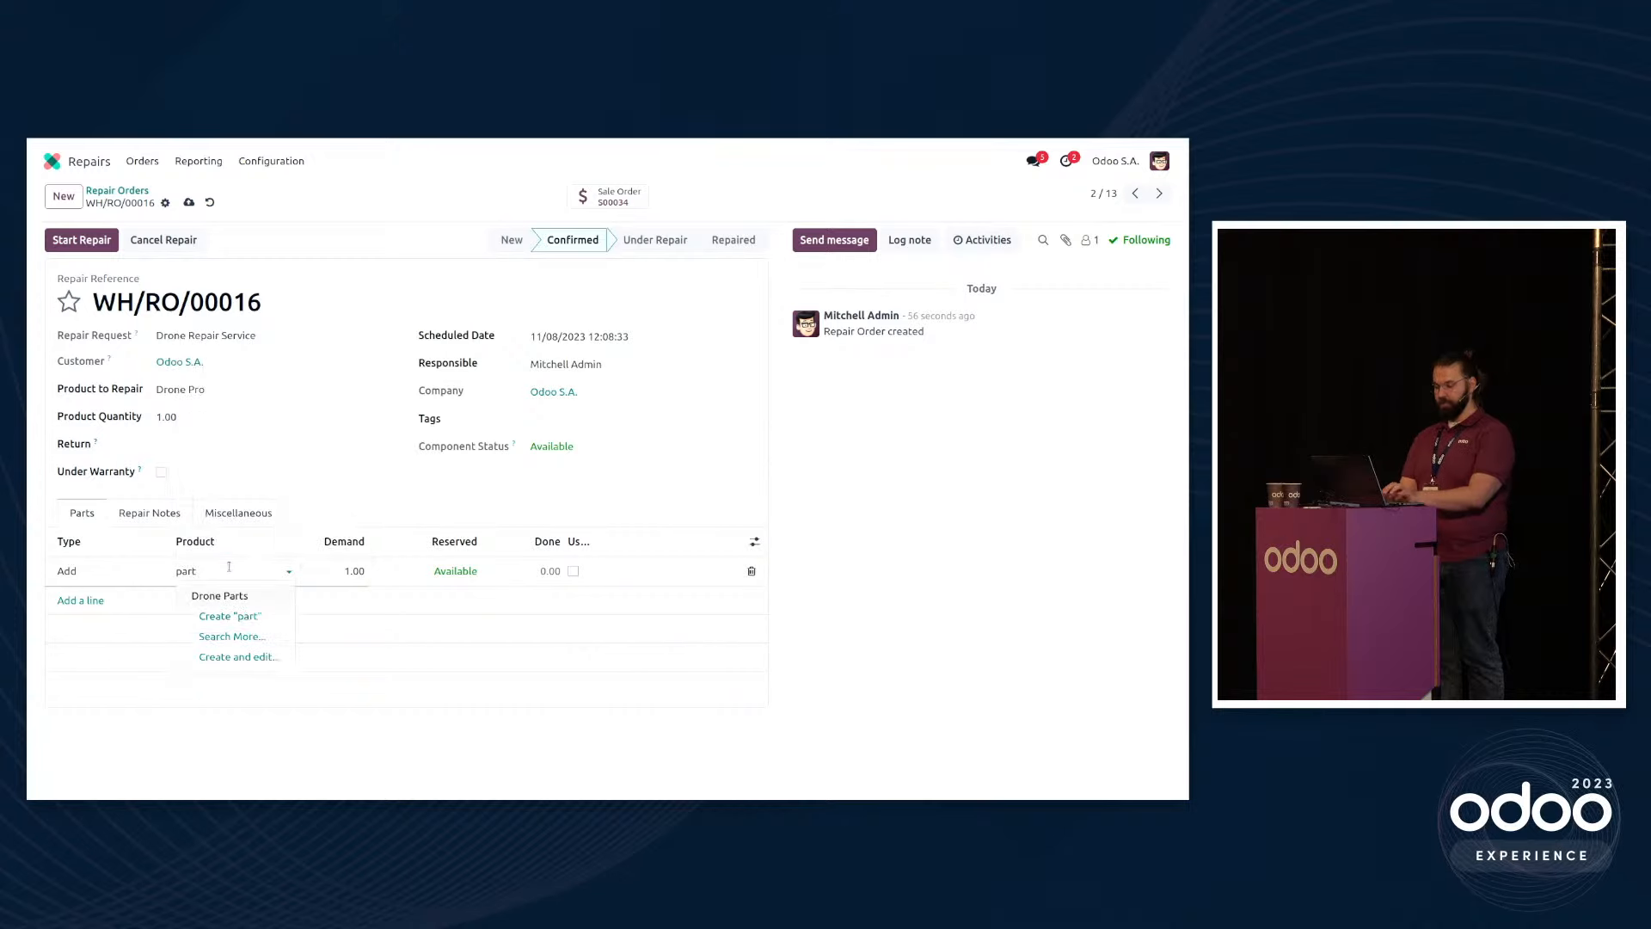
key(Tab)
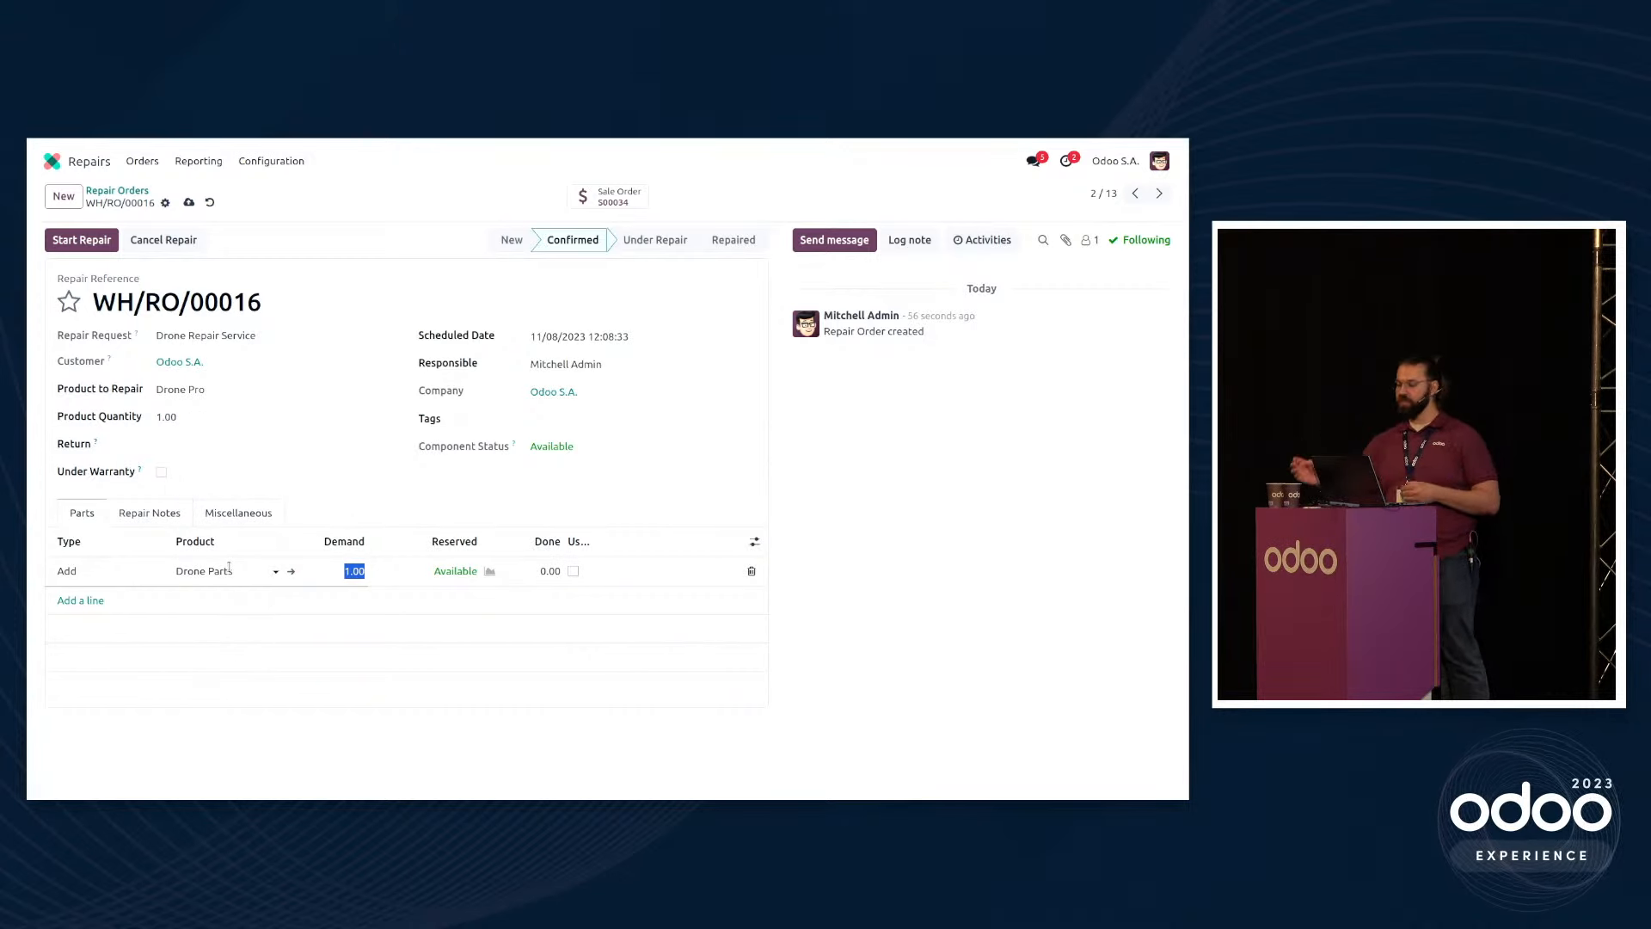
Step: Create a Remove line for Drone Parts and set the demand of the Add line to 2
click(75, 635)
click(86, 604)
click(86, 604)
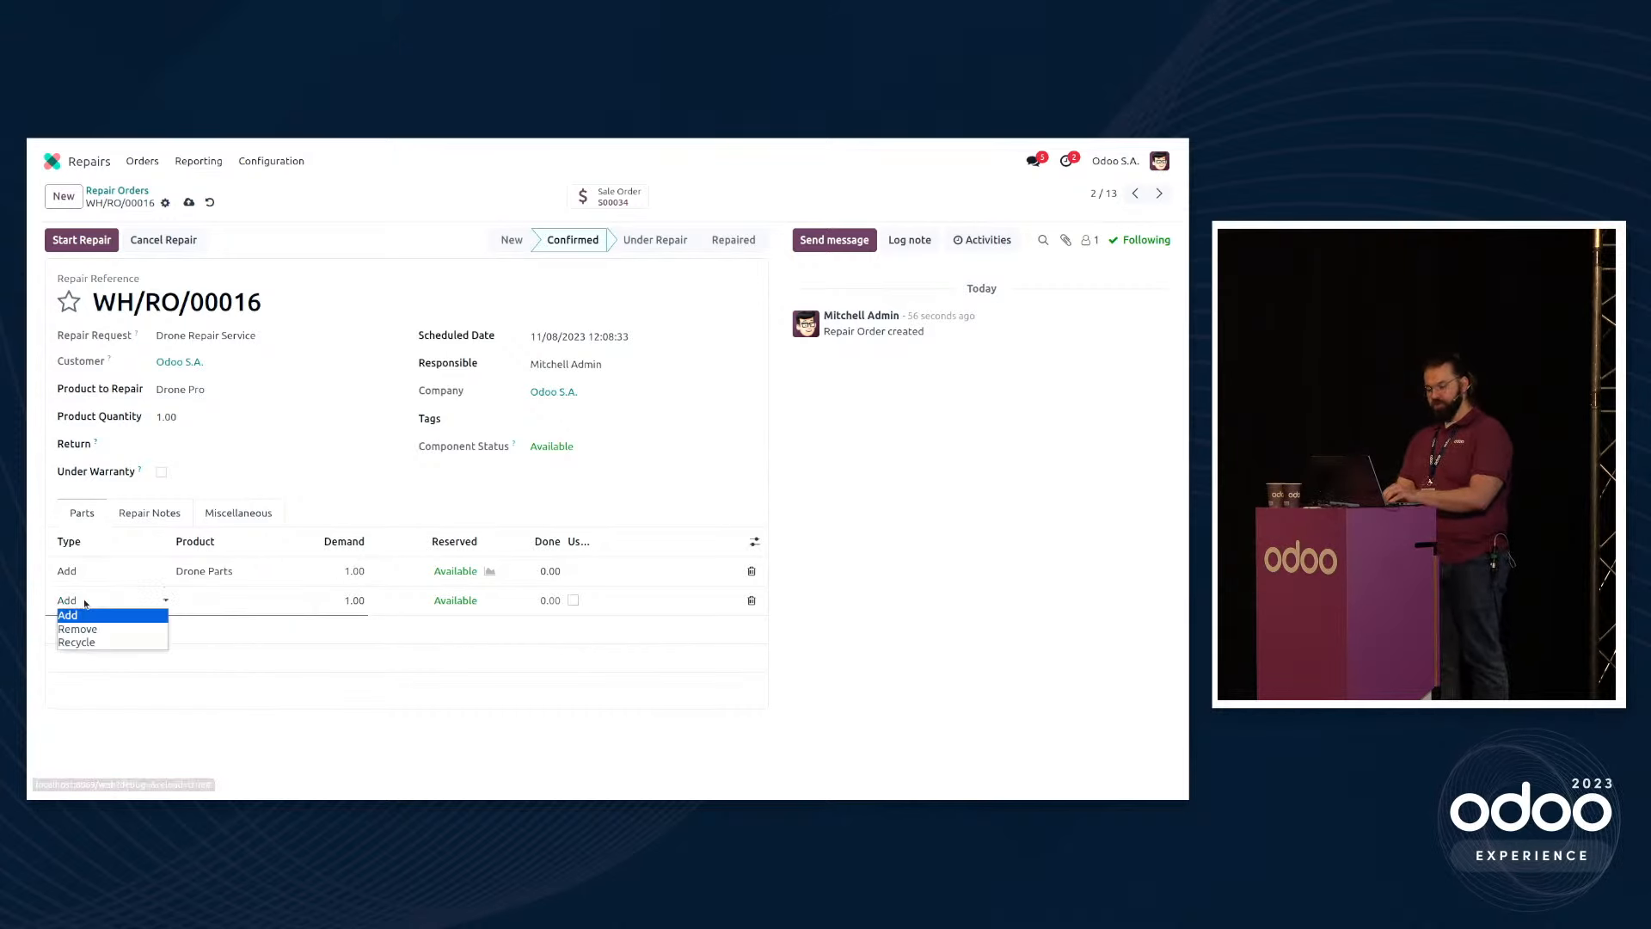
key(Down)
key(Return)
click(191, 601)
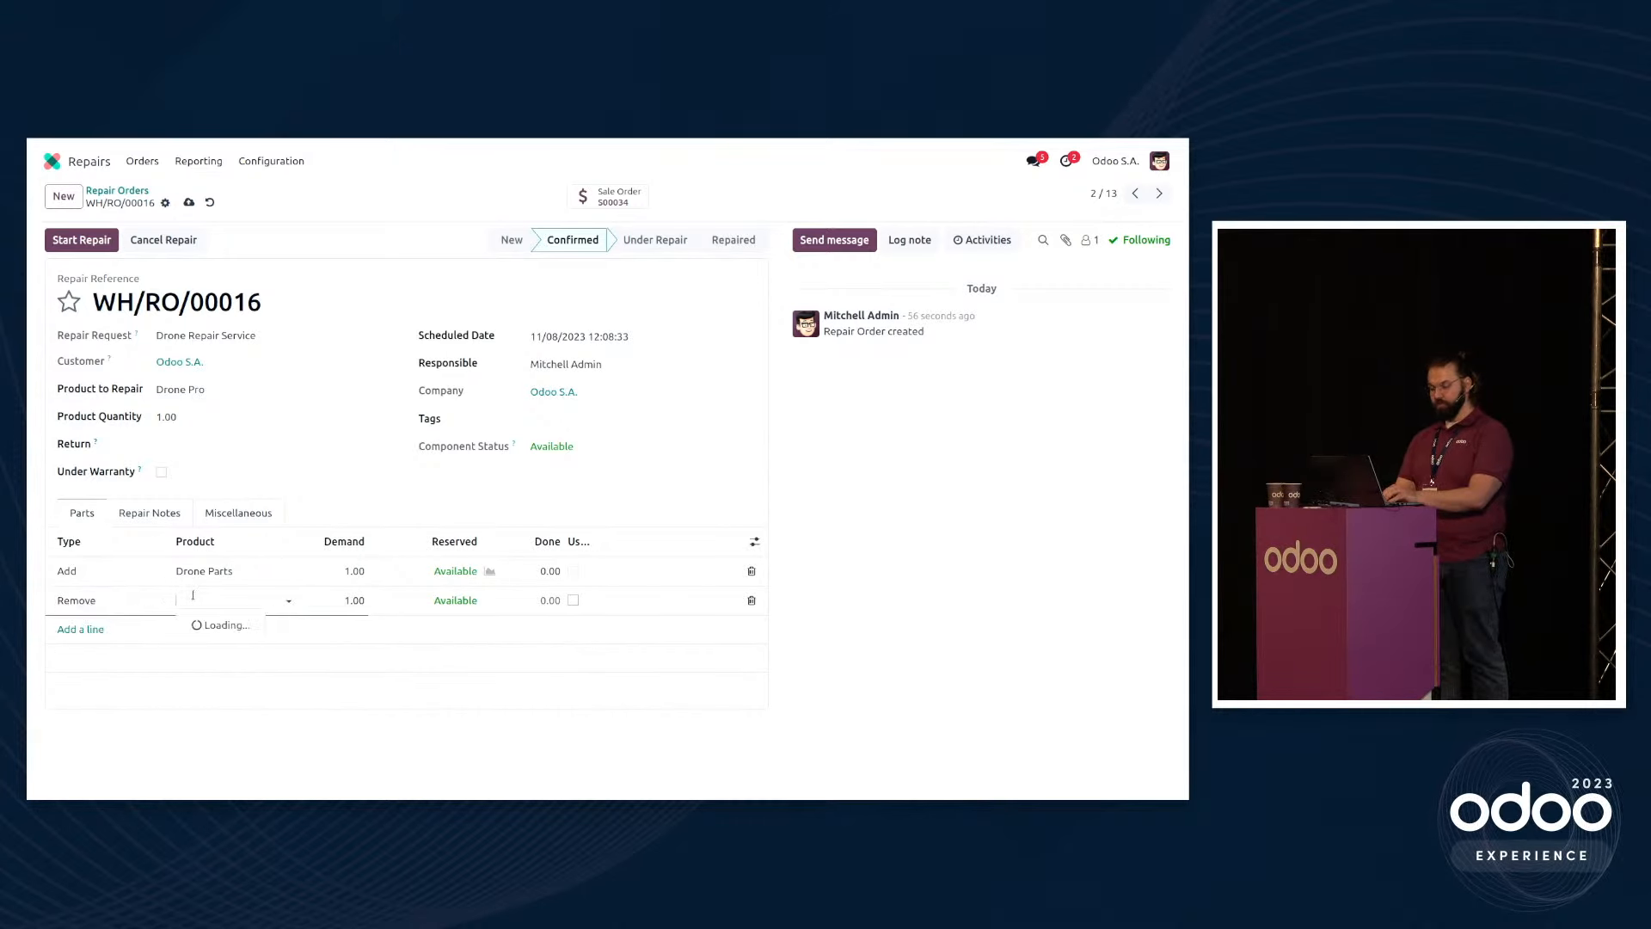
text(drone par)
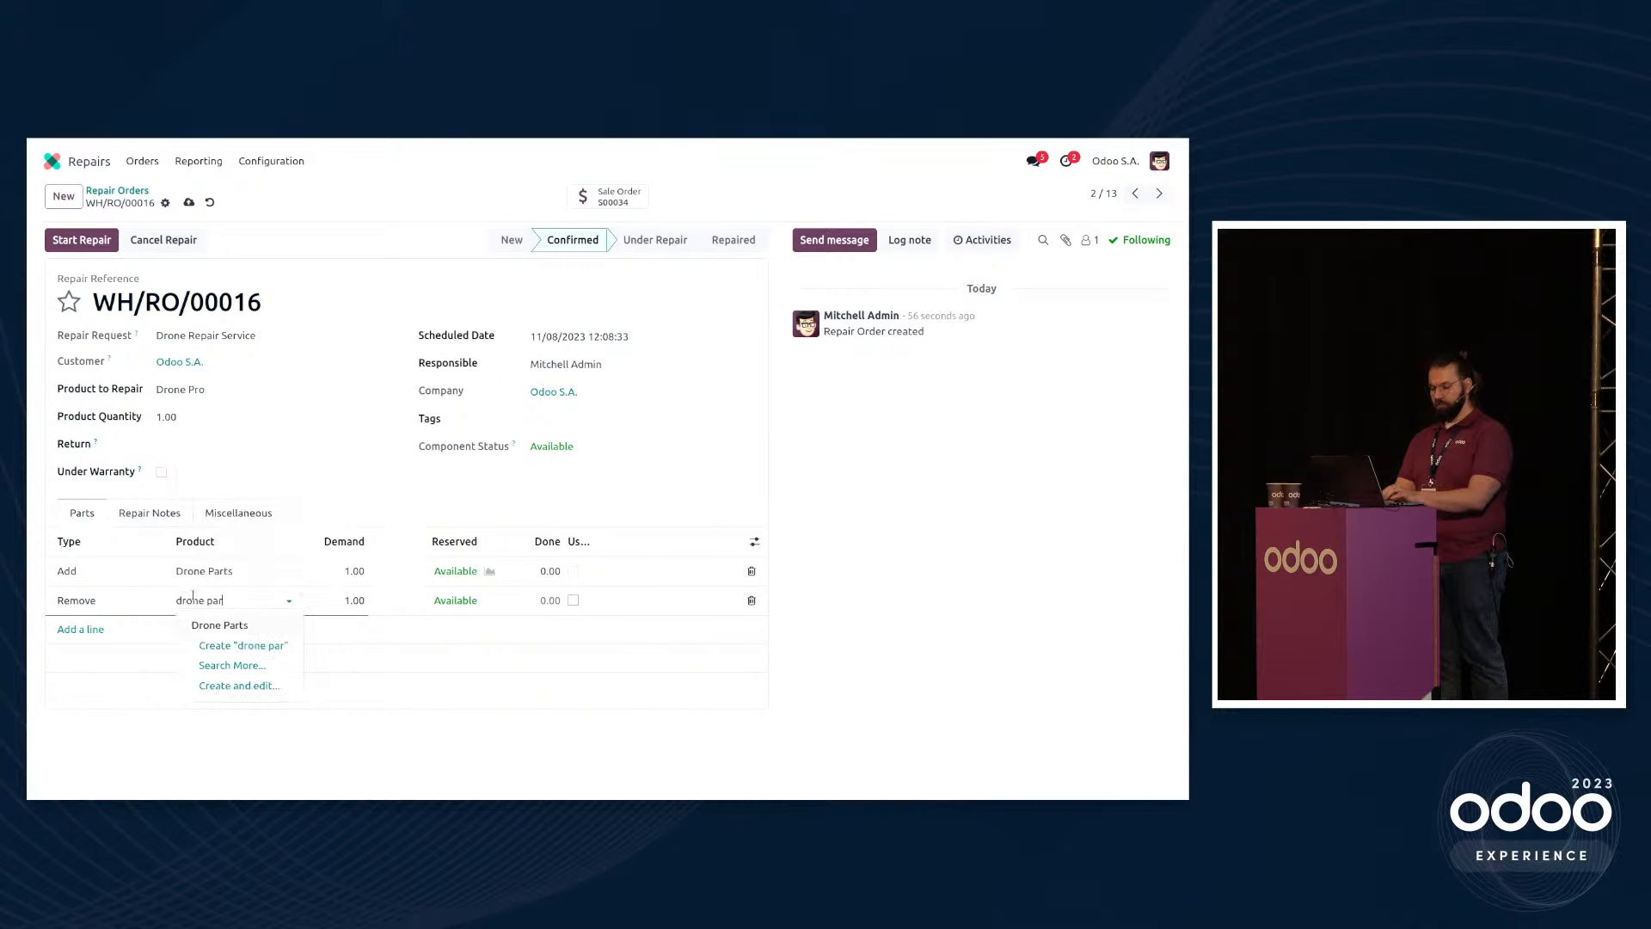
key(Tab)
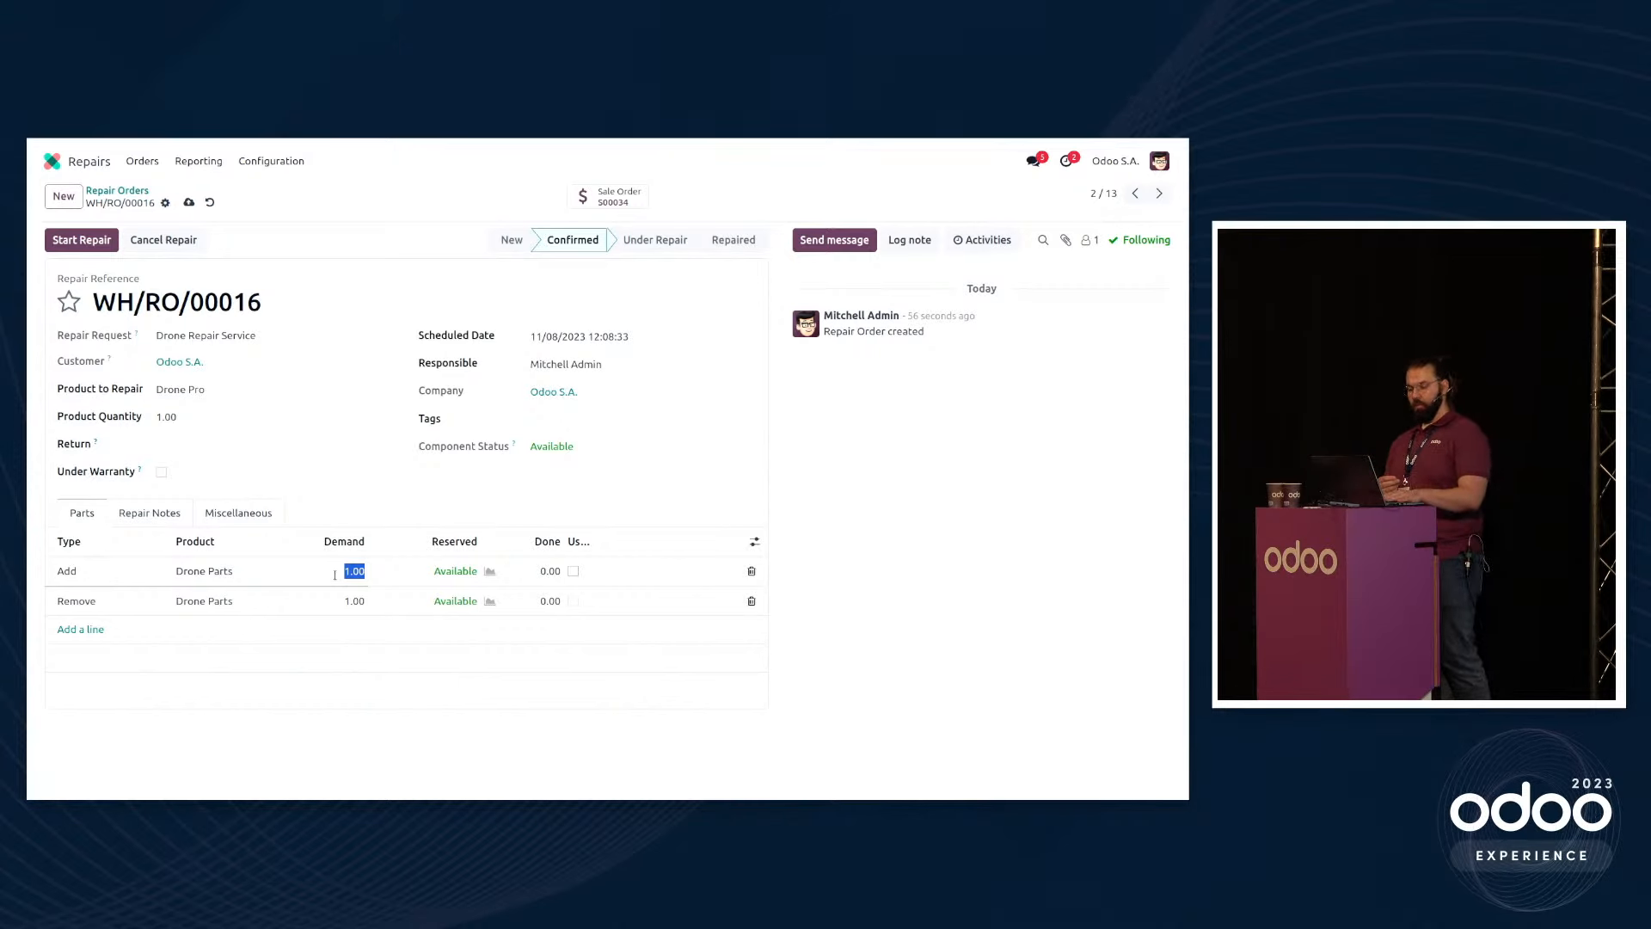
text(2)
click(436, 509)
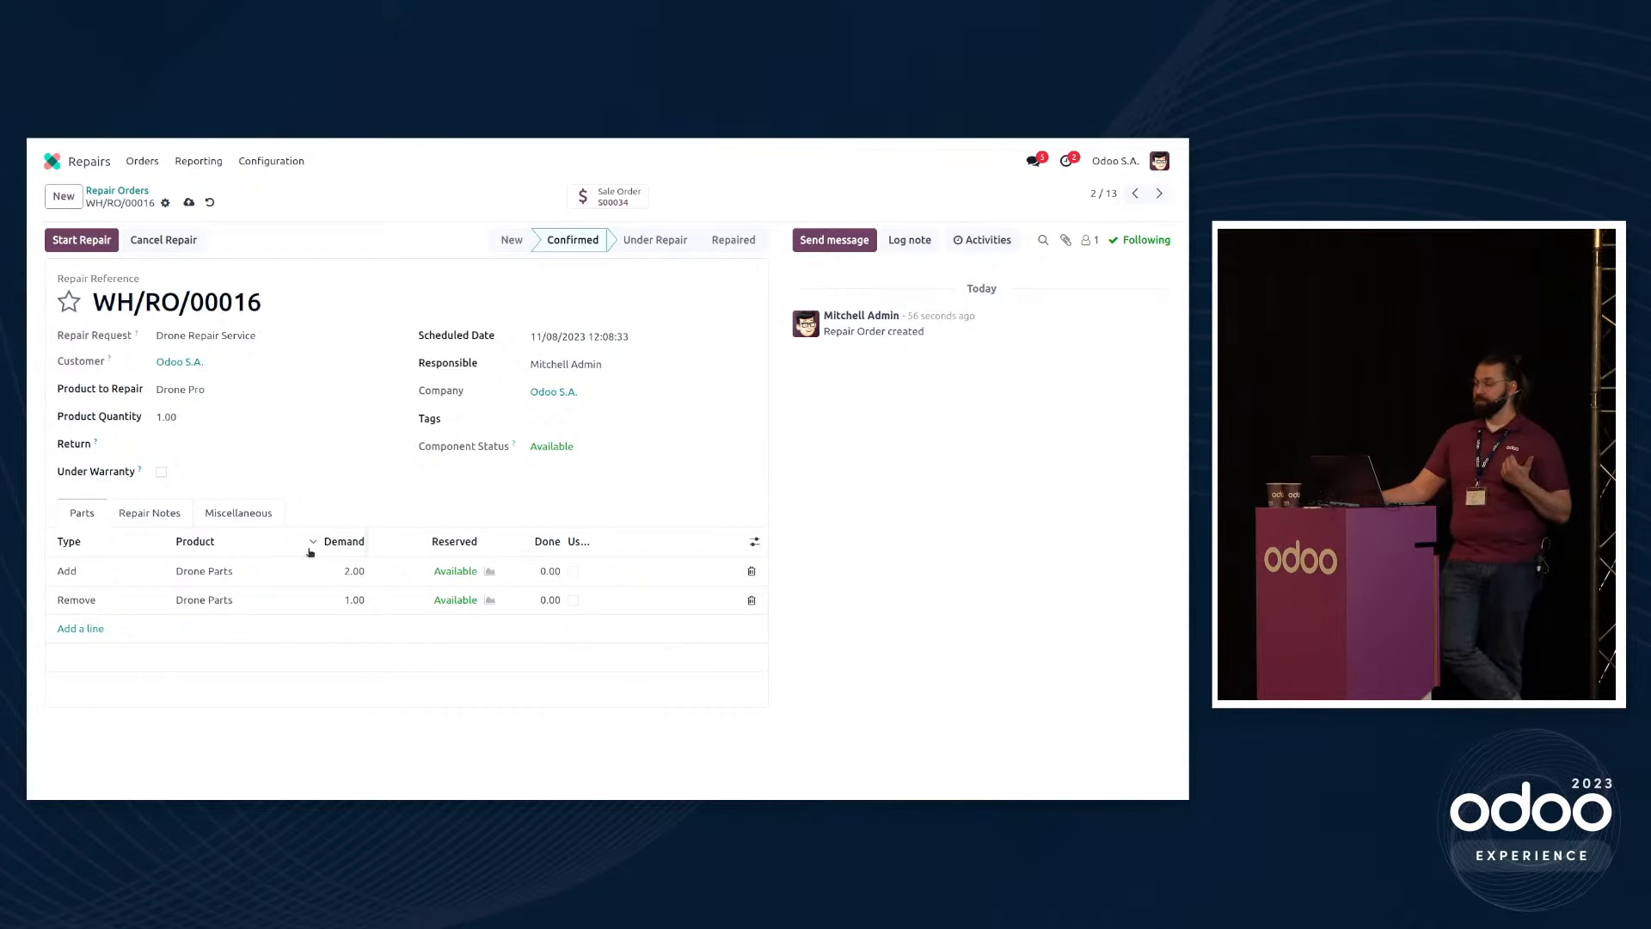
Step: Create a third part line of type Recycle for Drone Parts
click(82, 628)
click(87, 629)
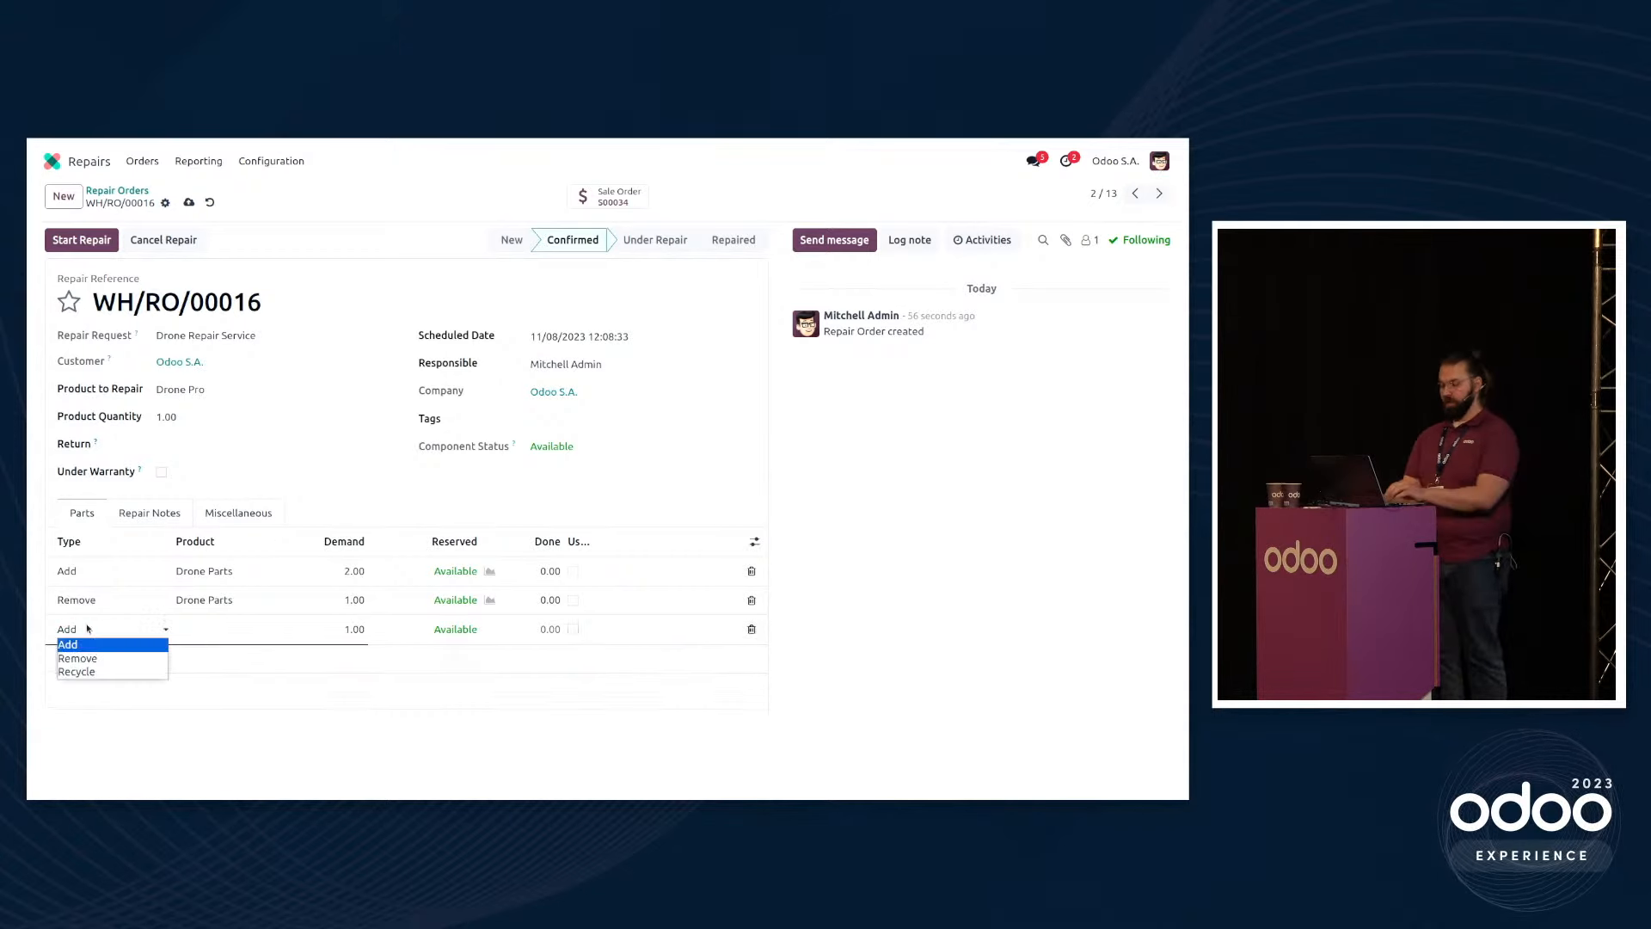
key(Down)
key(Down)
key(Return)
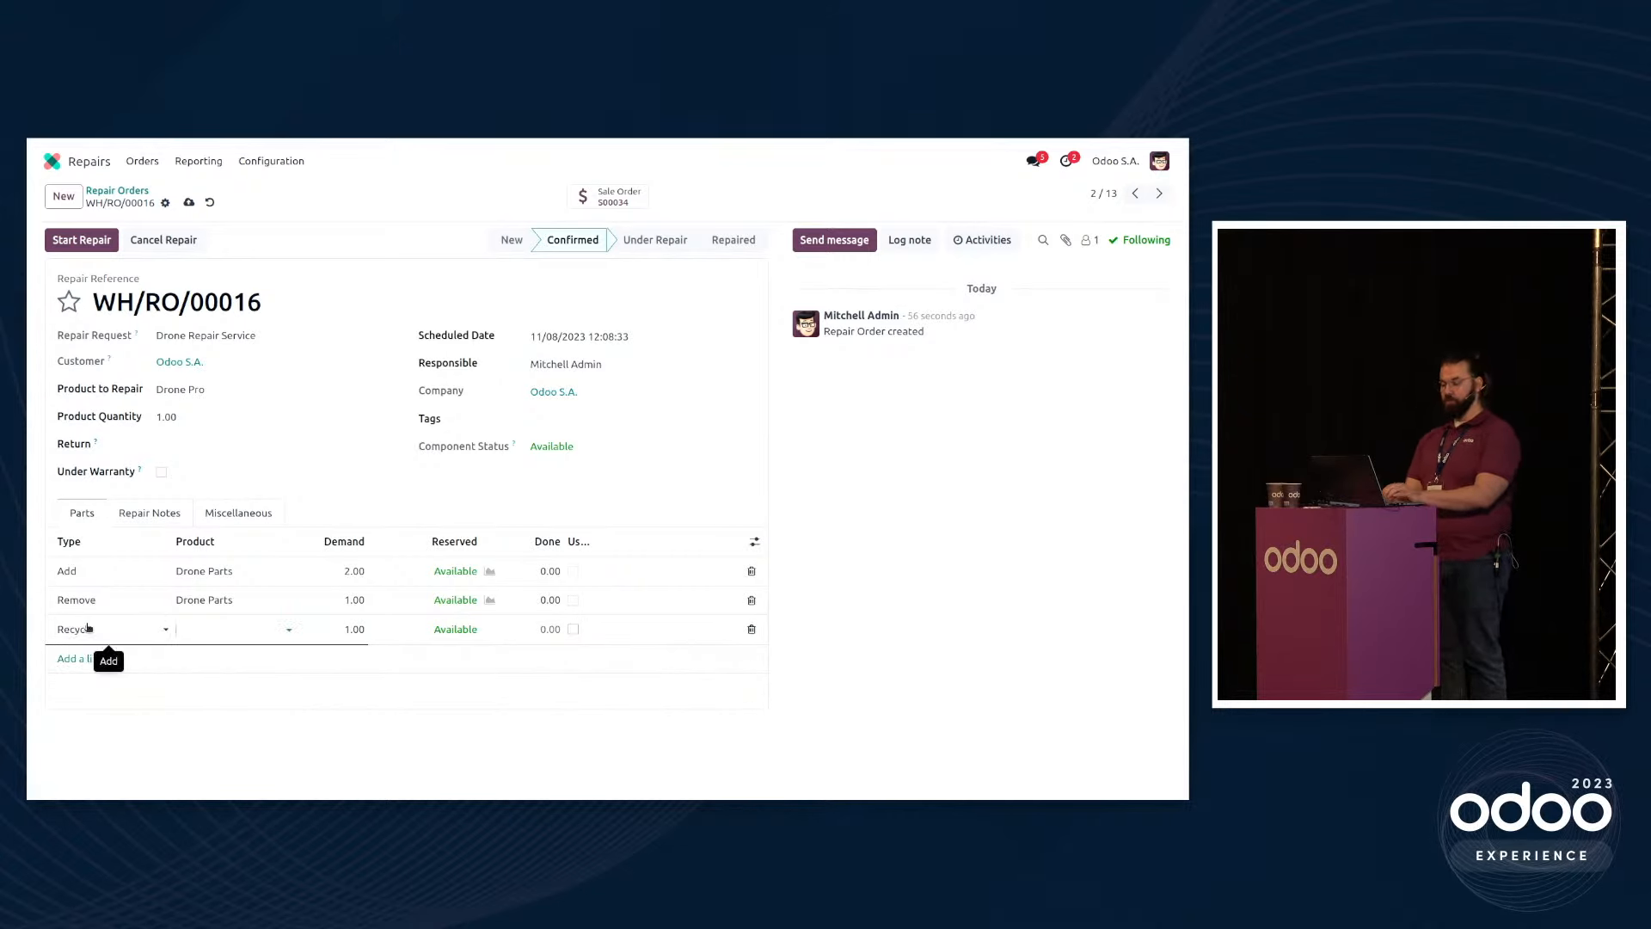
text(d)
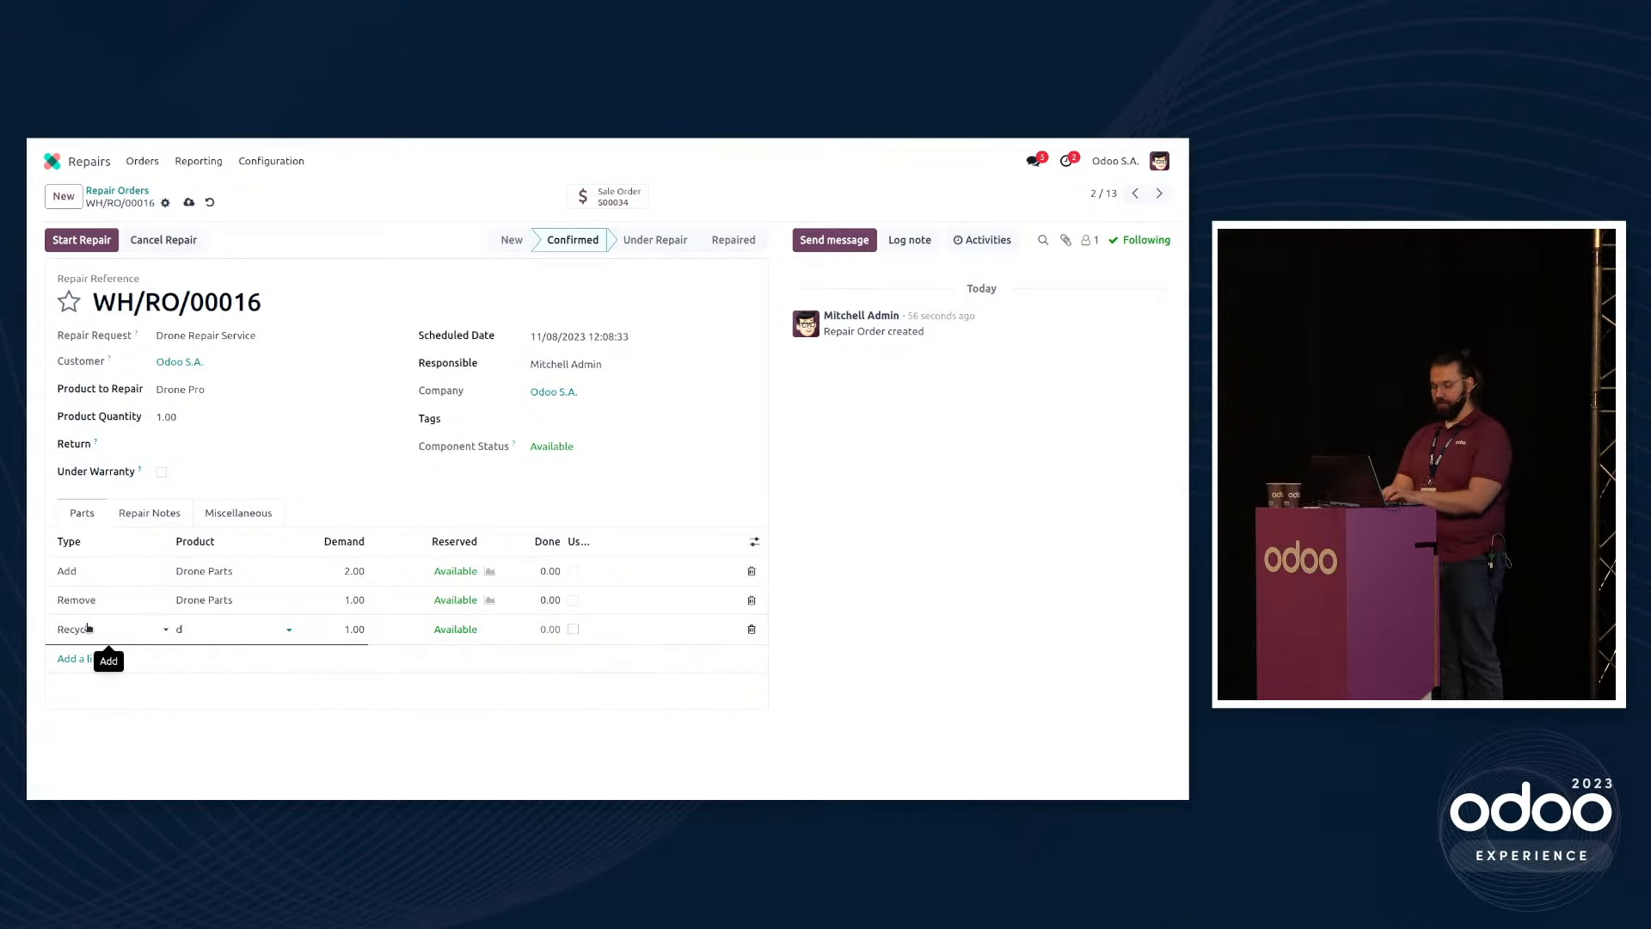
text(rone part)
key(Tab)
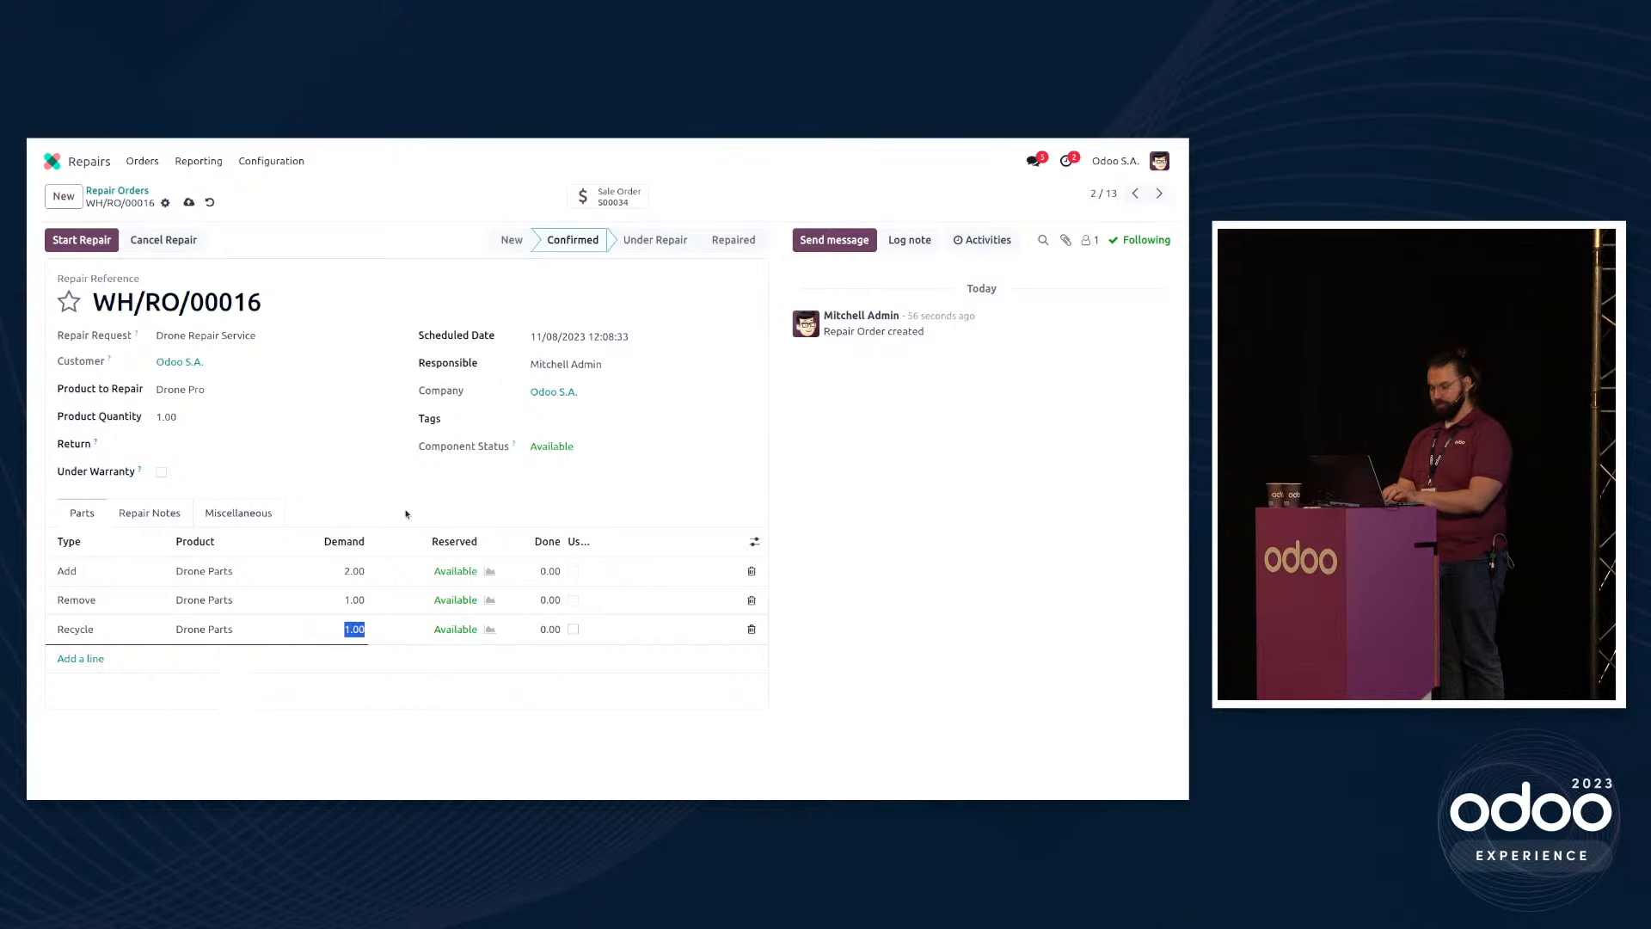
Step: Finish editing the part lines and start the repair on the Drone Pro repair order
click(453, 505)
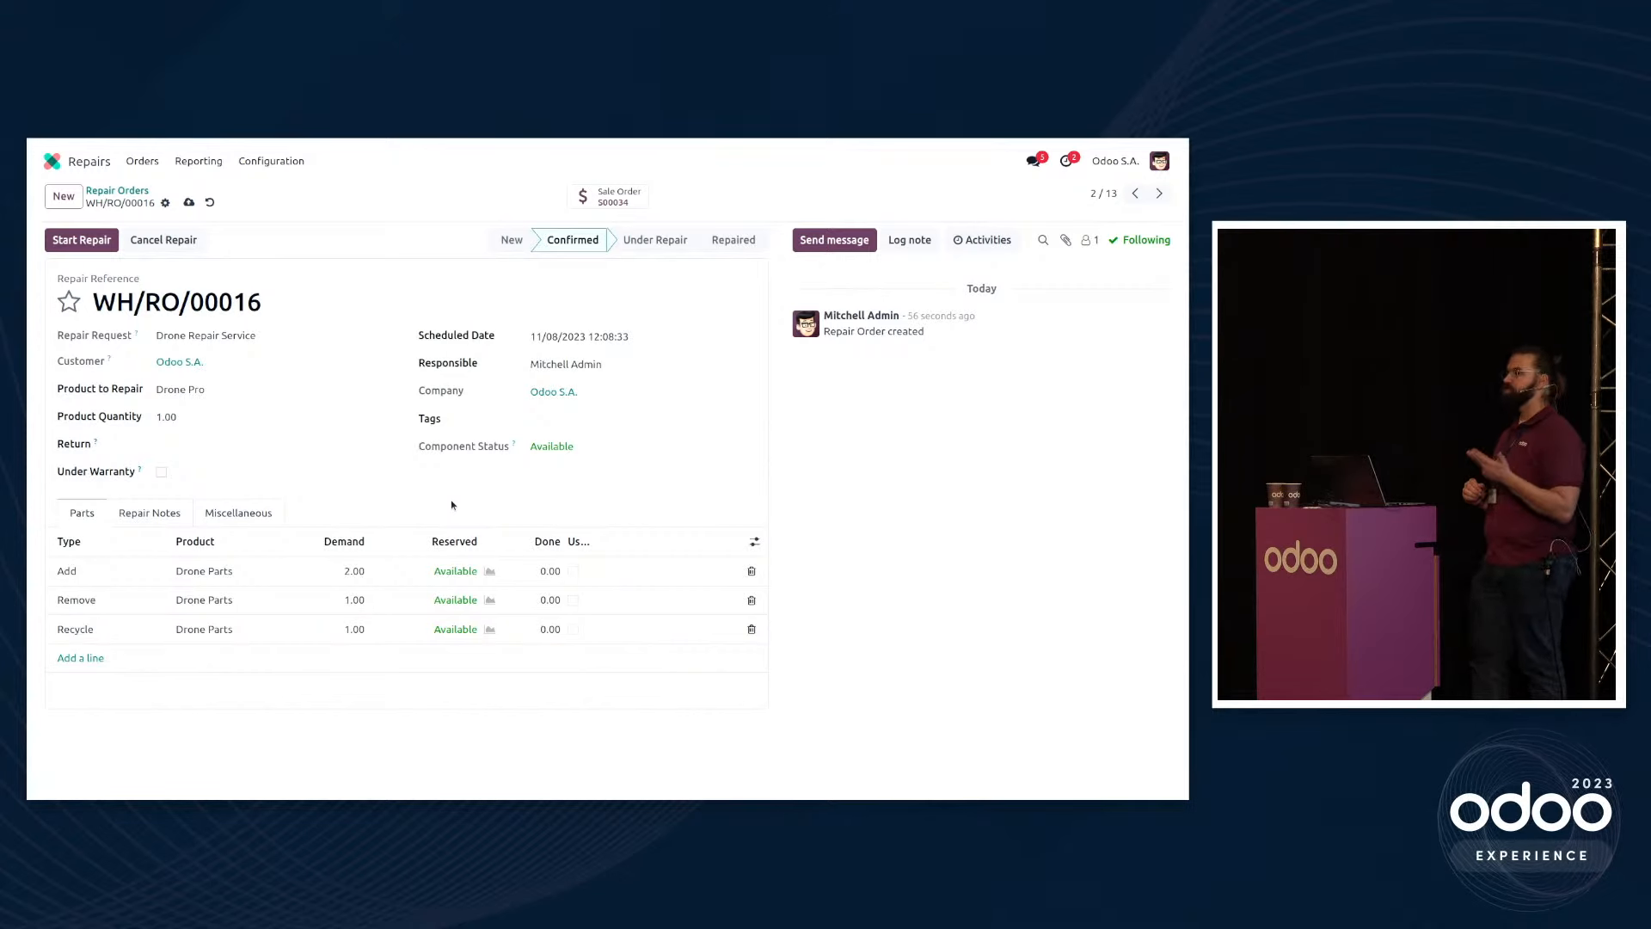
click(101, 242)
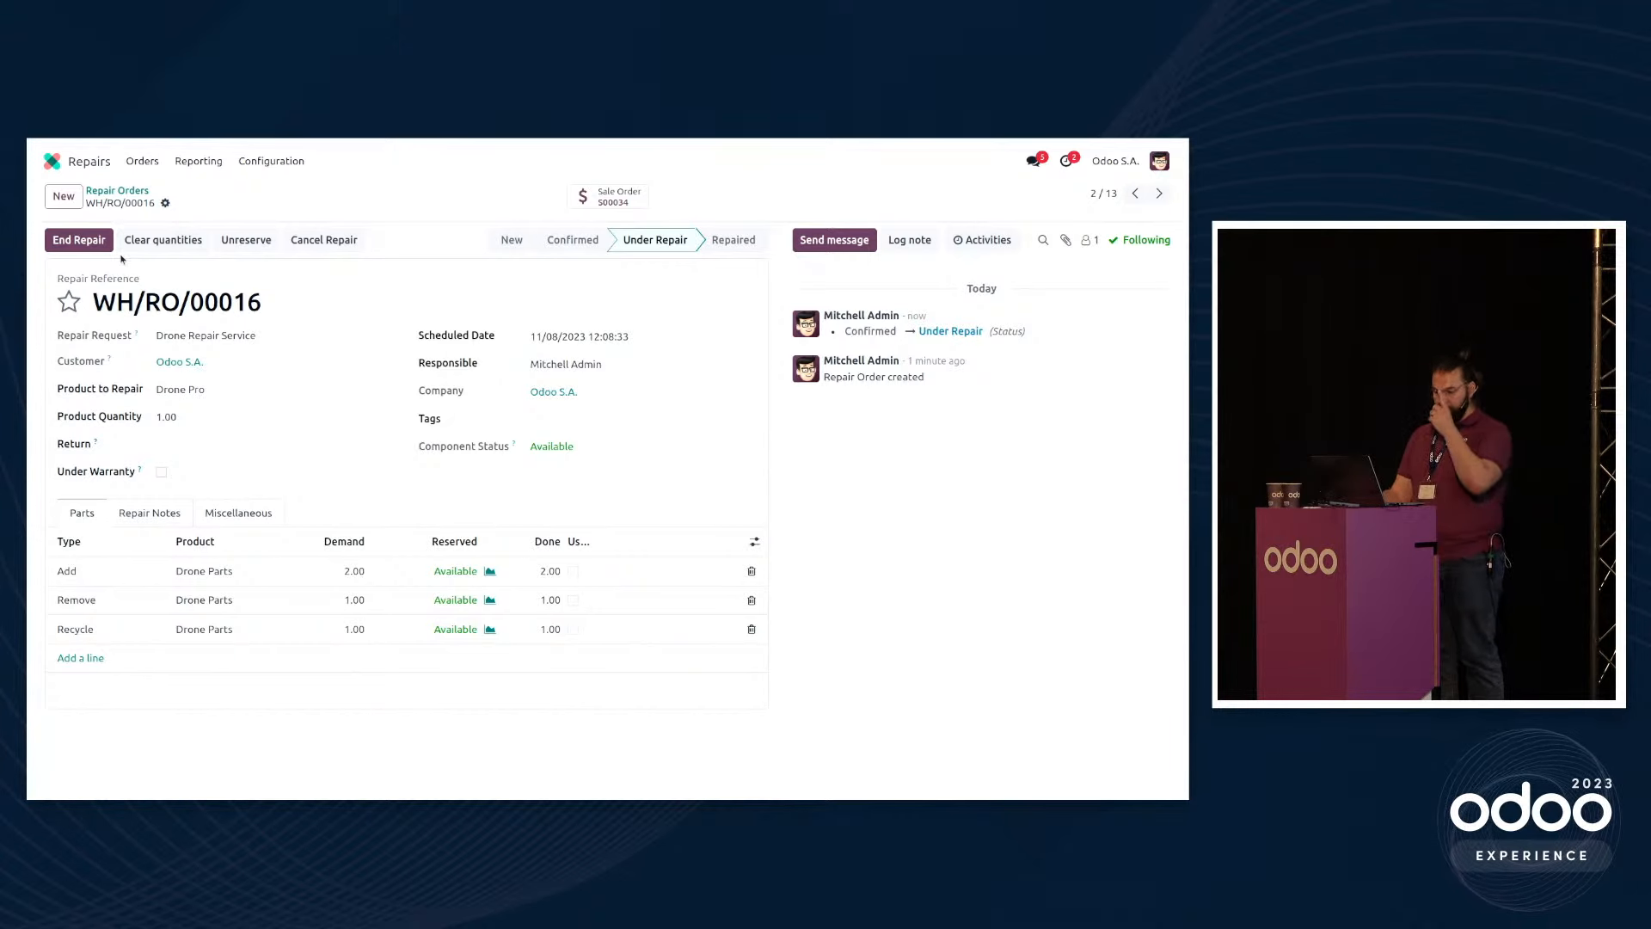
Step: Unreserve the repair order's parts and check their availability again
click(228, 243)
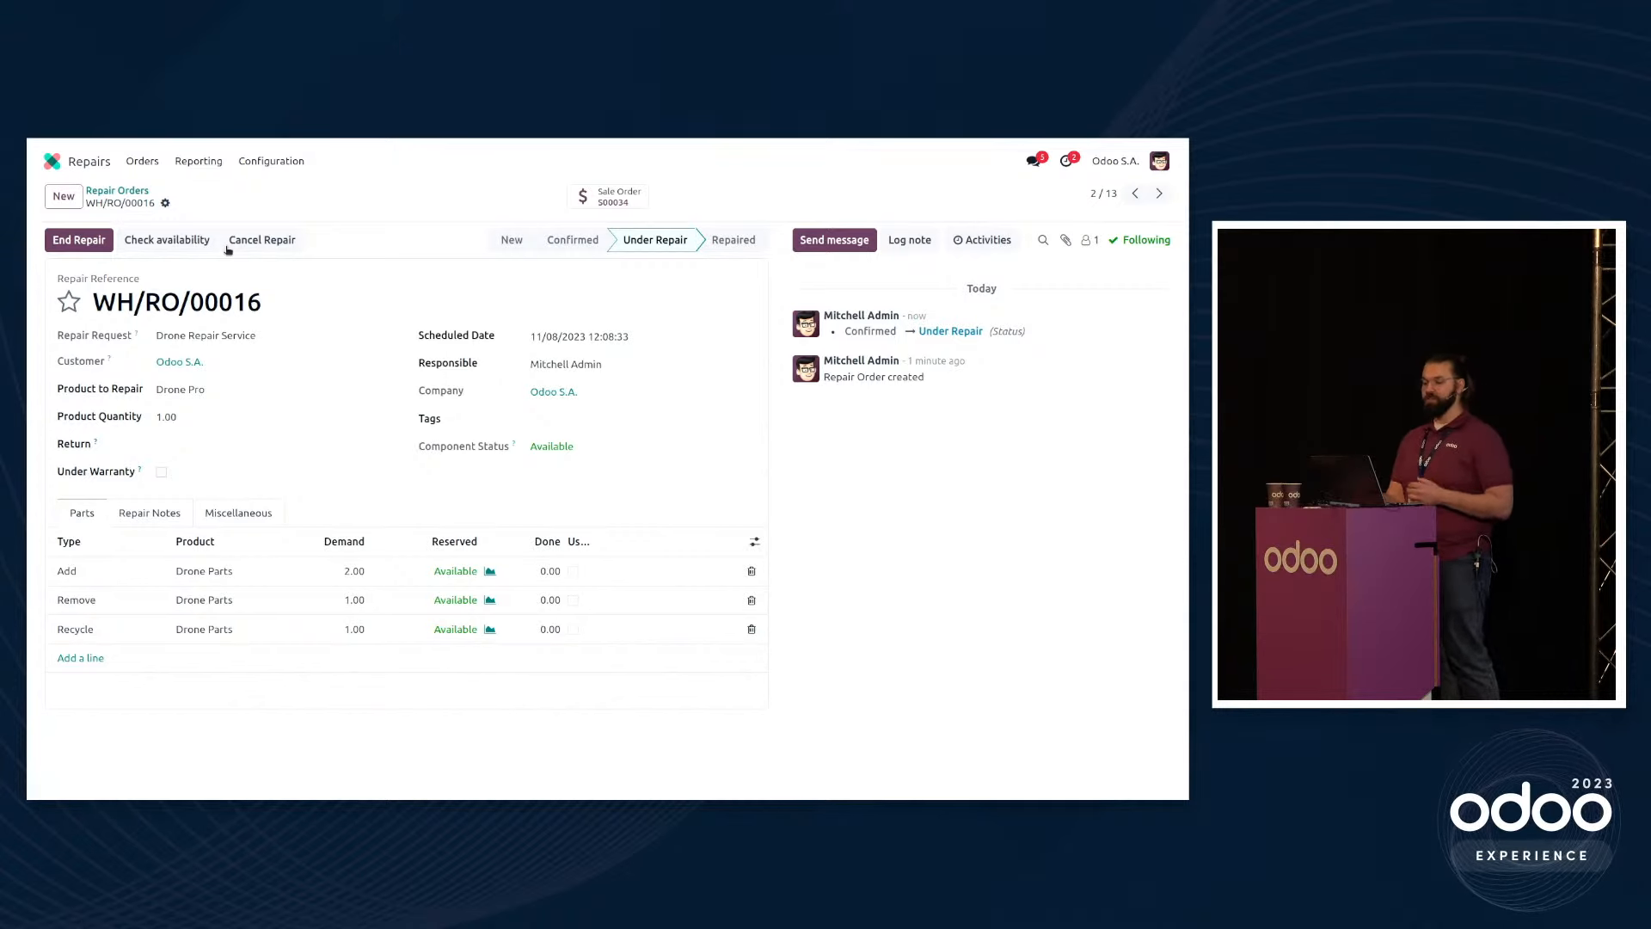
click(192, 243)
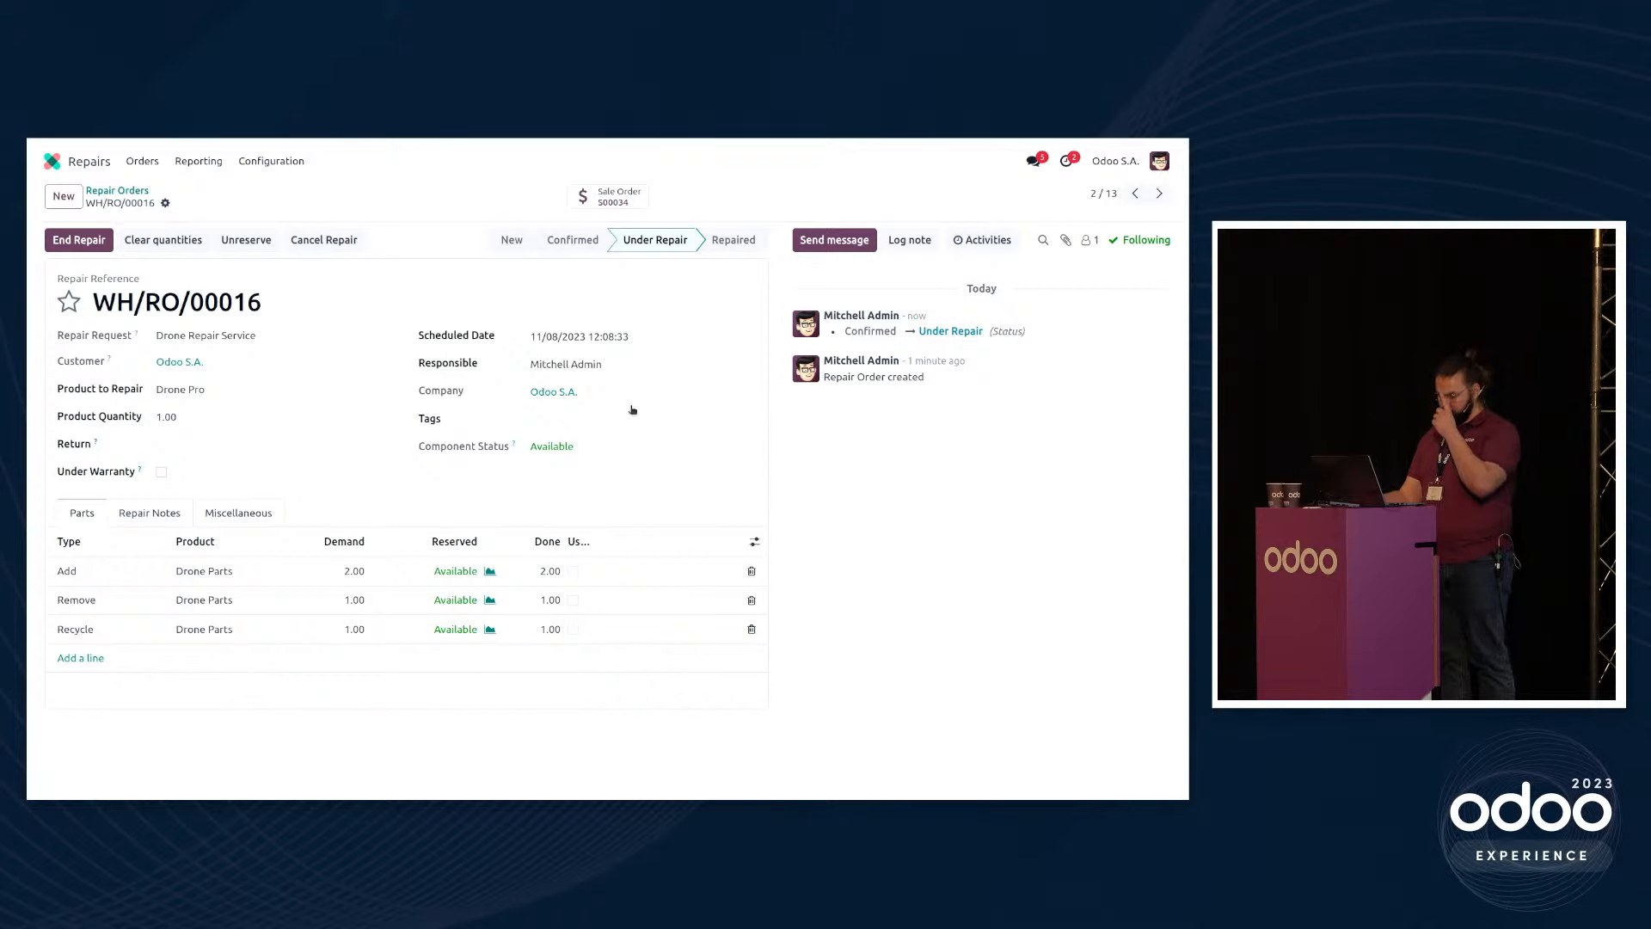
Step: End the repair, examine its product moves, and return to the repair order
click(754, 541)
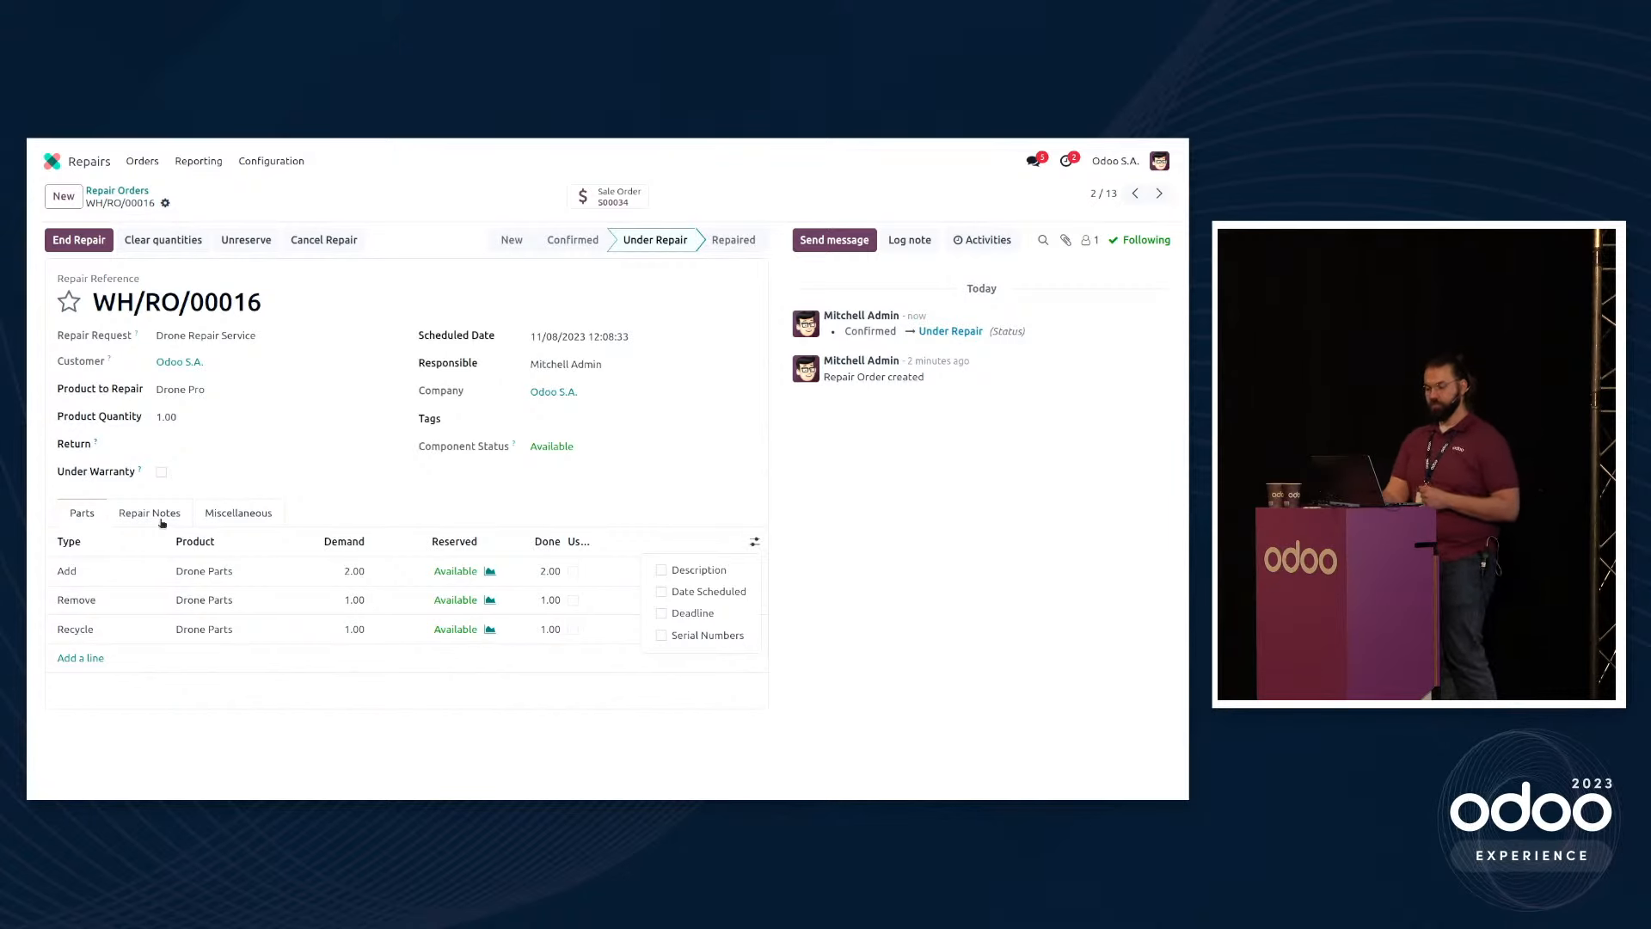
click(94, 244)
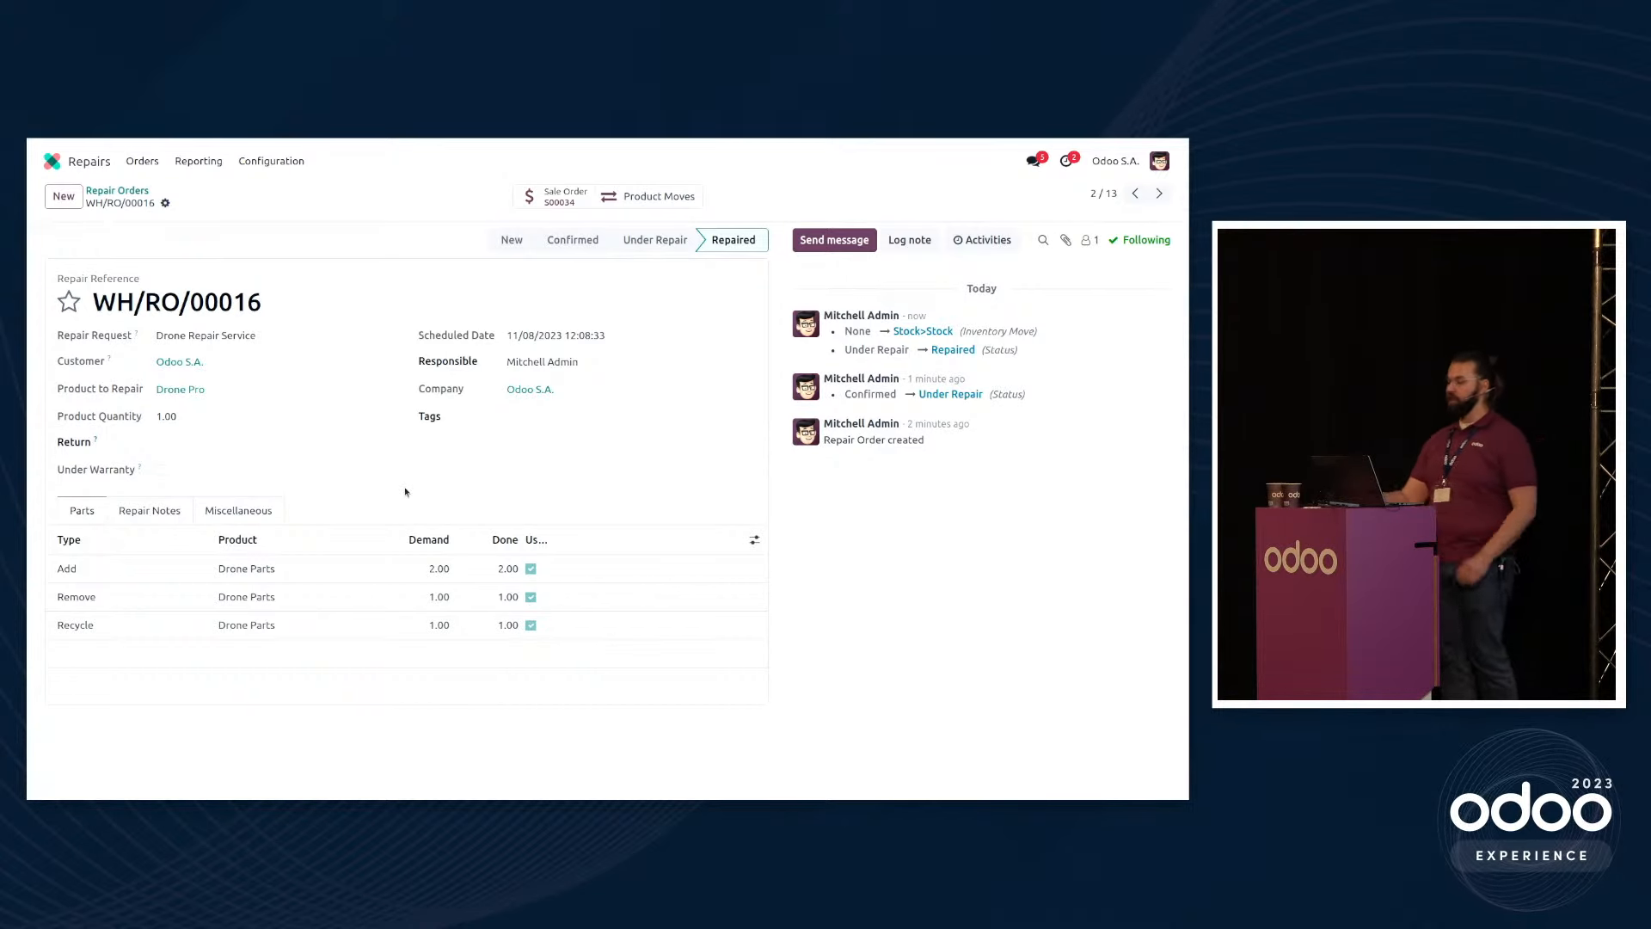
click(667, 197)
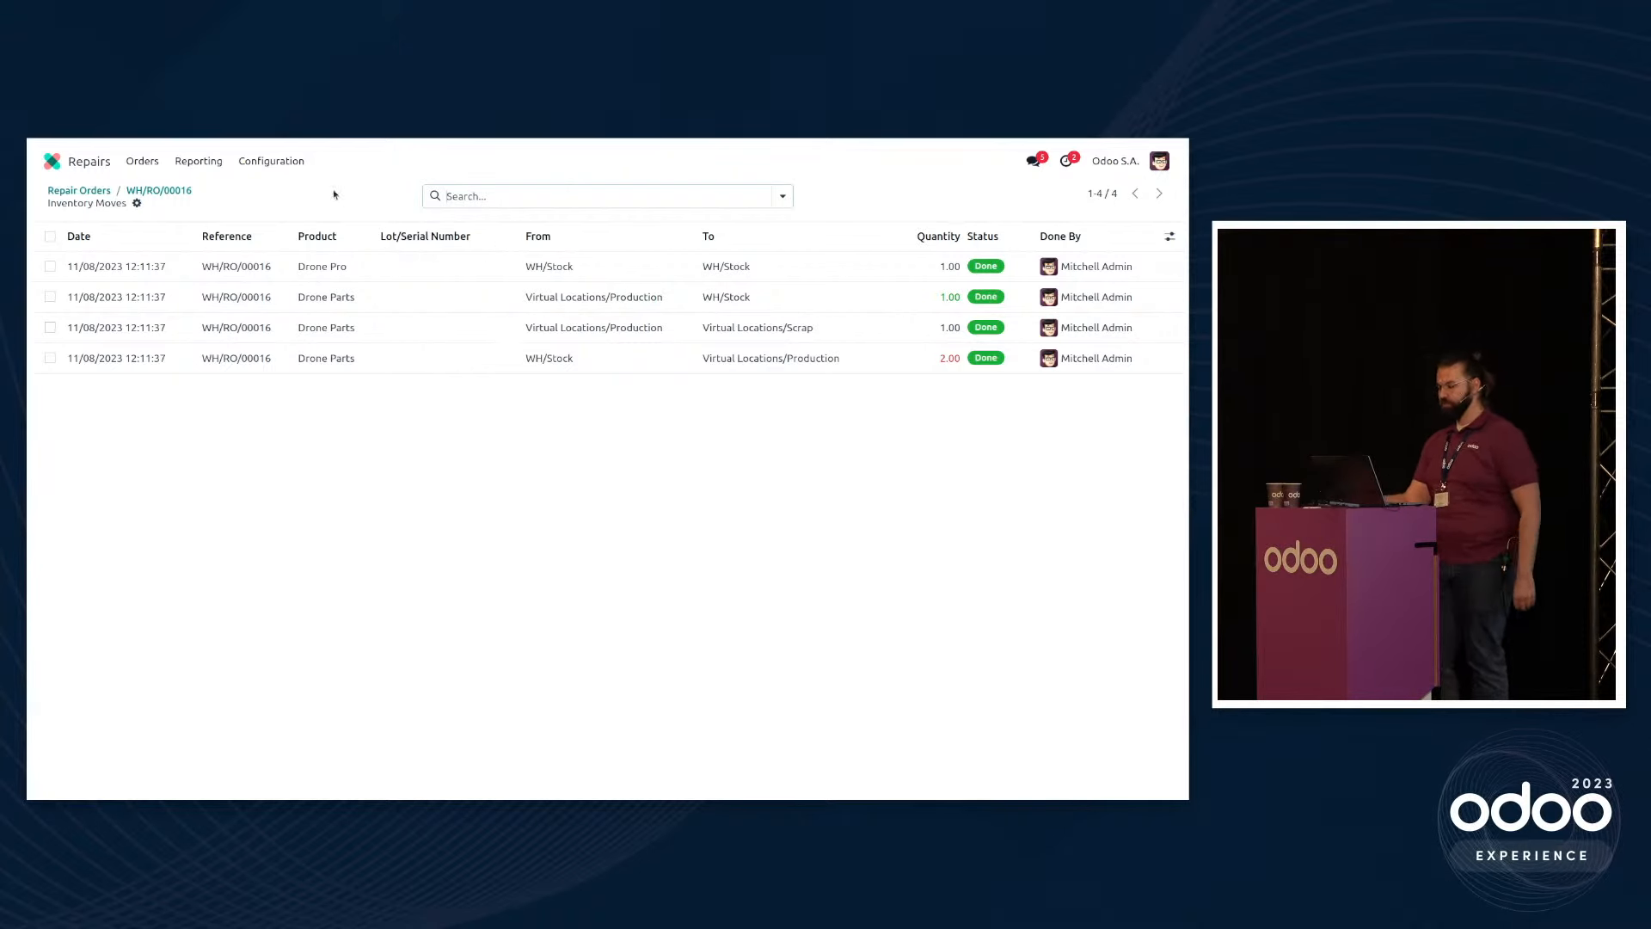
click(185, 196)
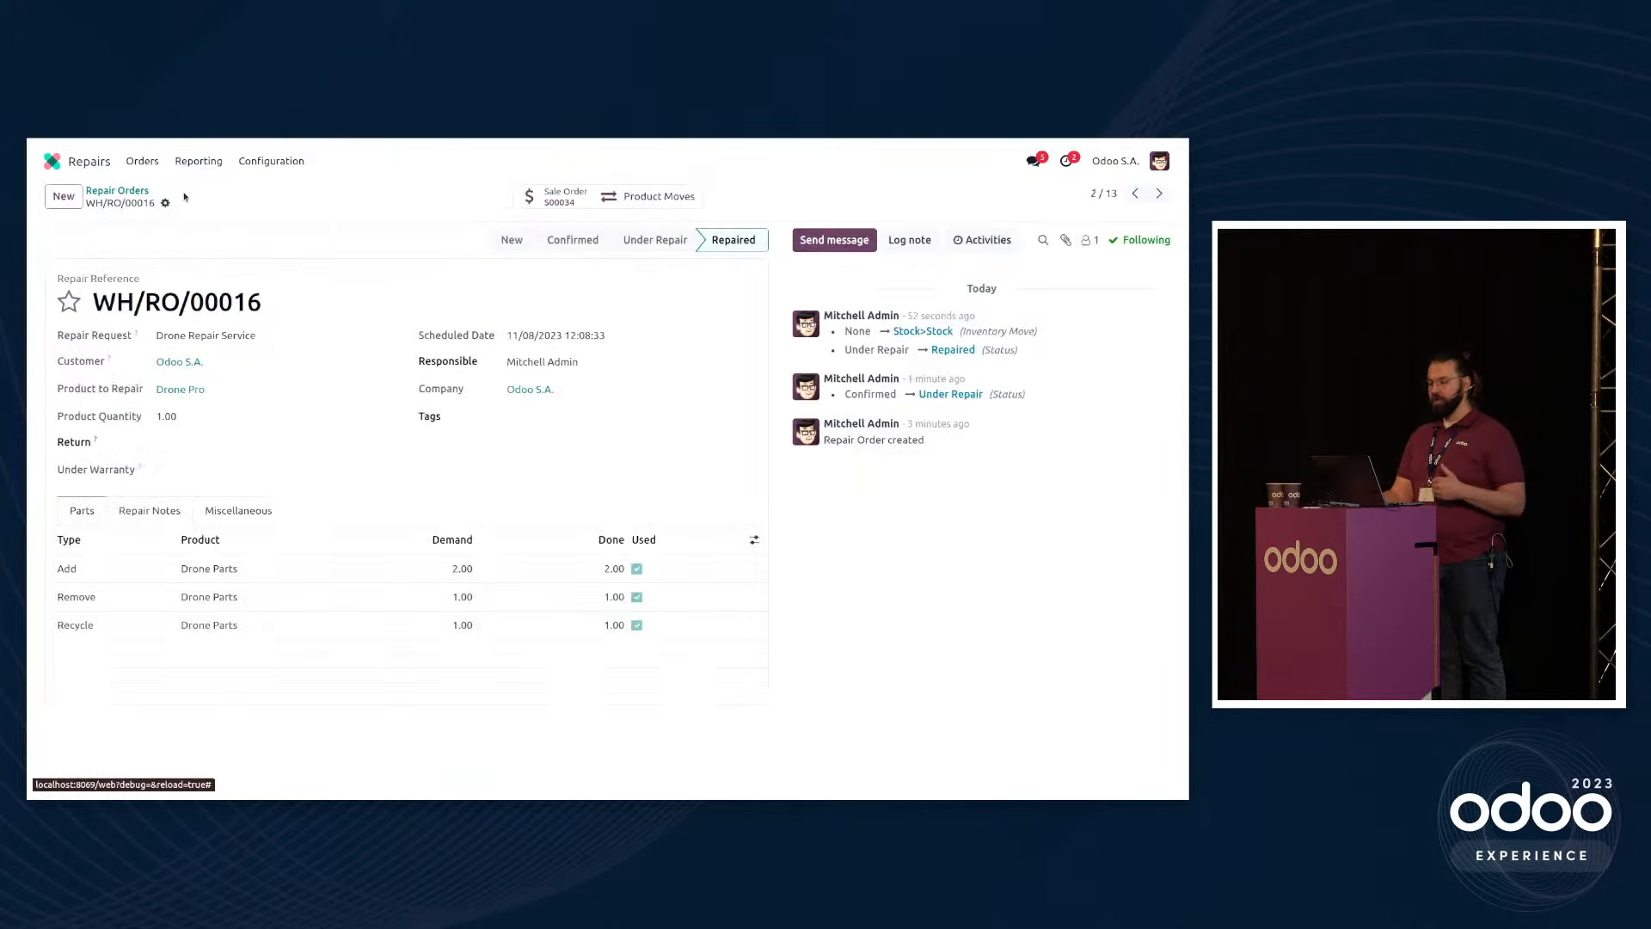
Step: Open the sale order linked to the repair and create a draft regular invoice from it
click(567, 201)
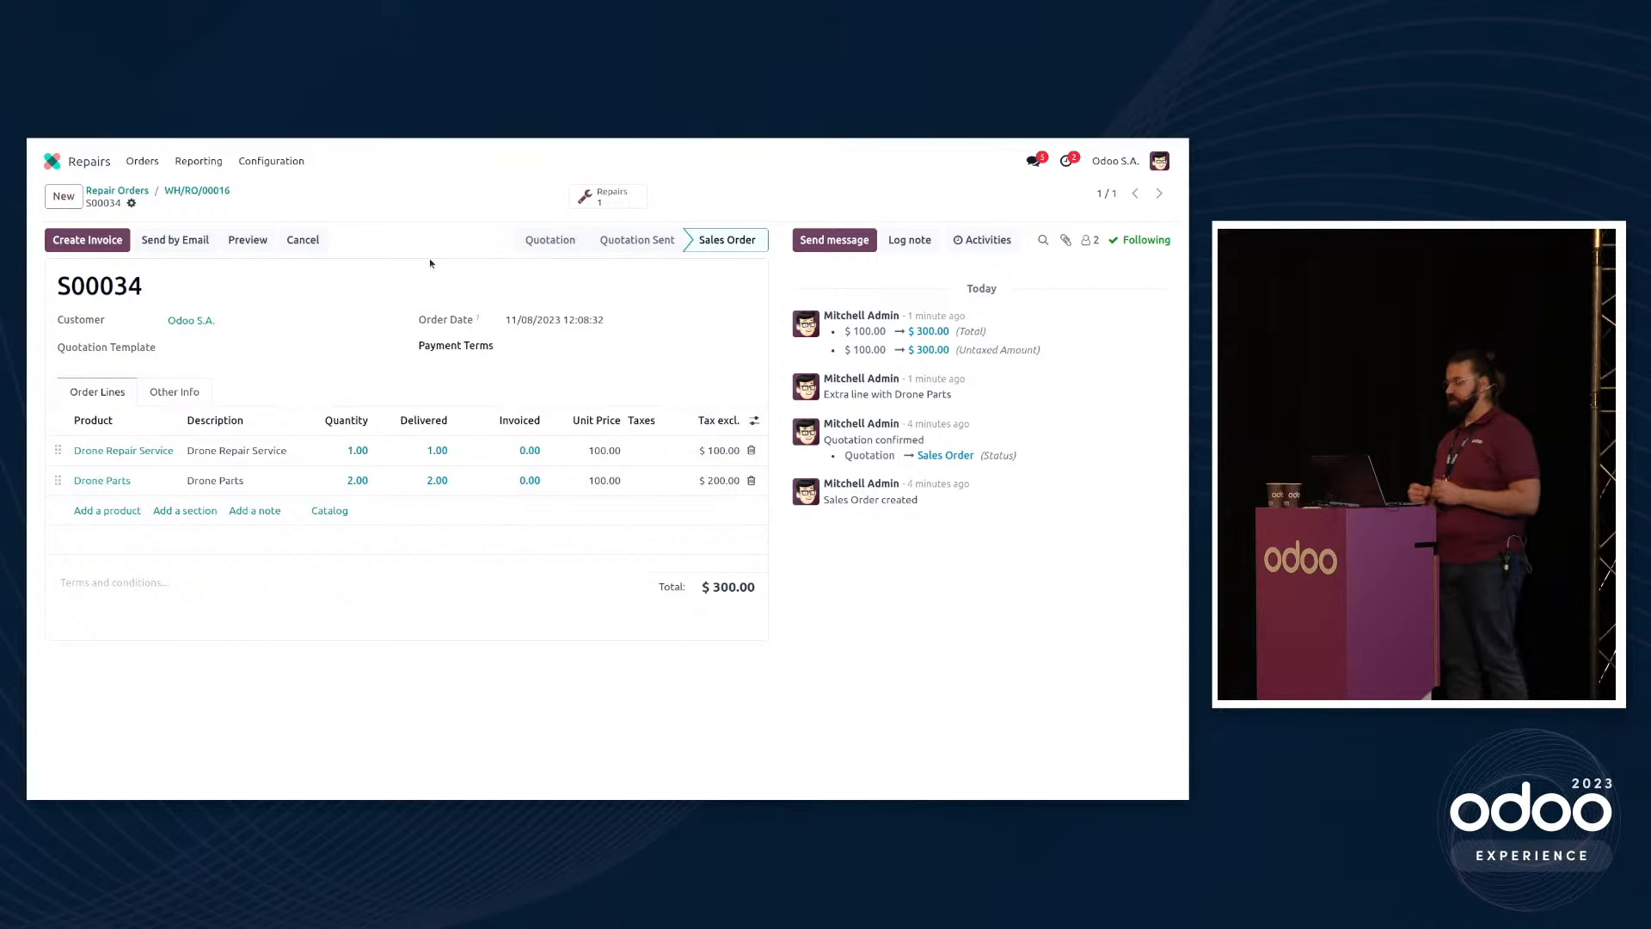
click(90, 246)
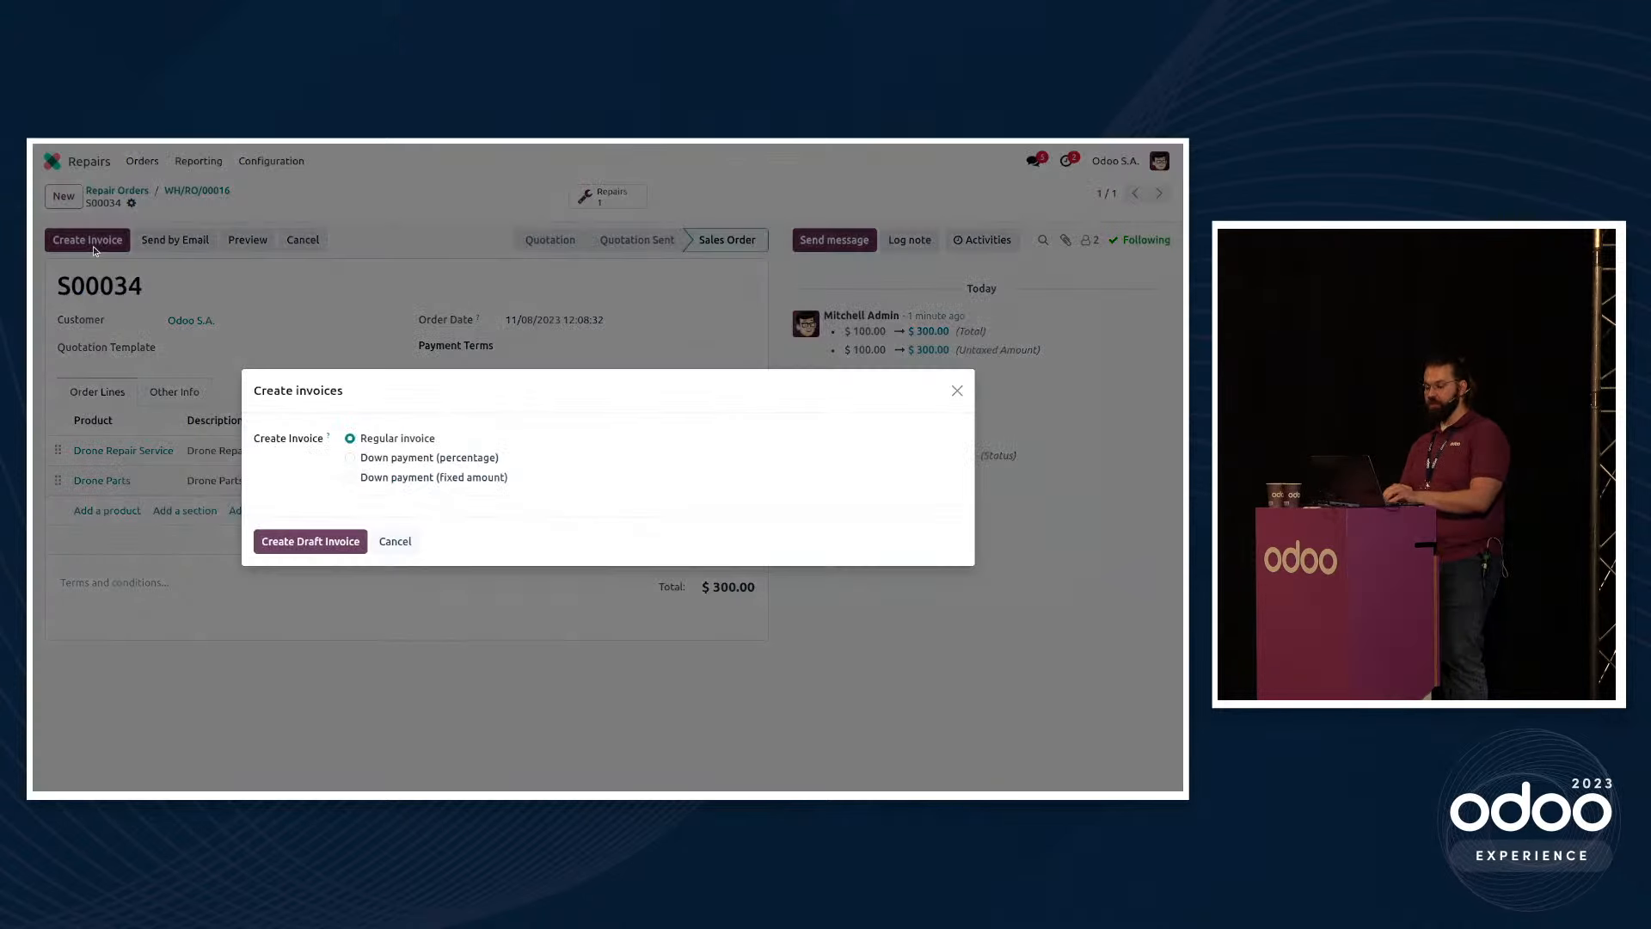
click(312, 542)
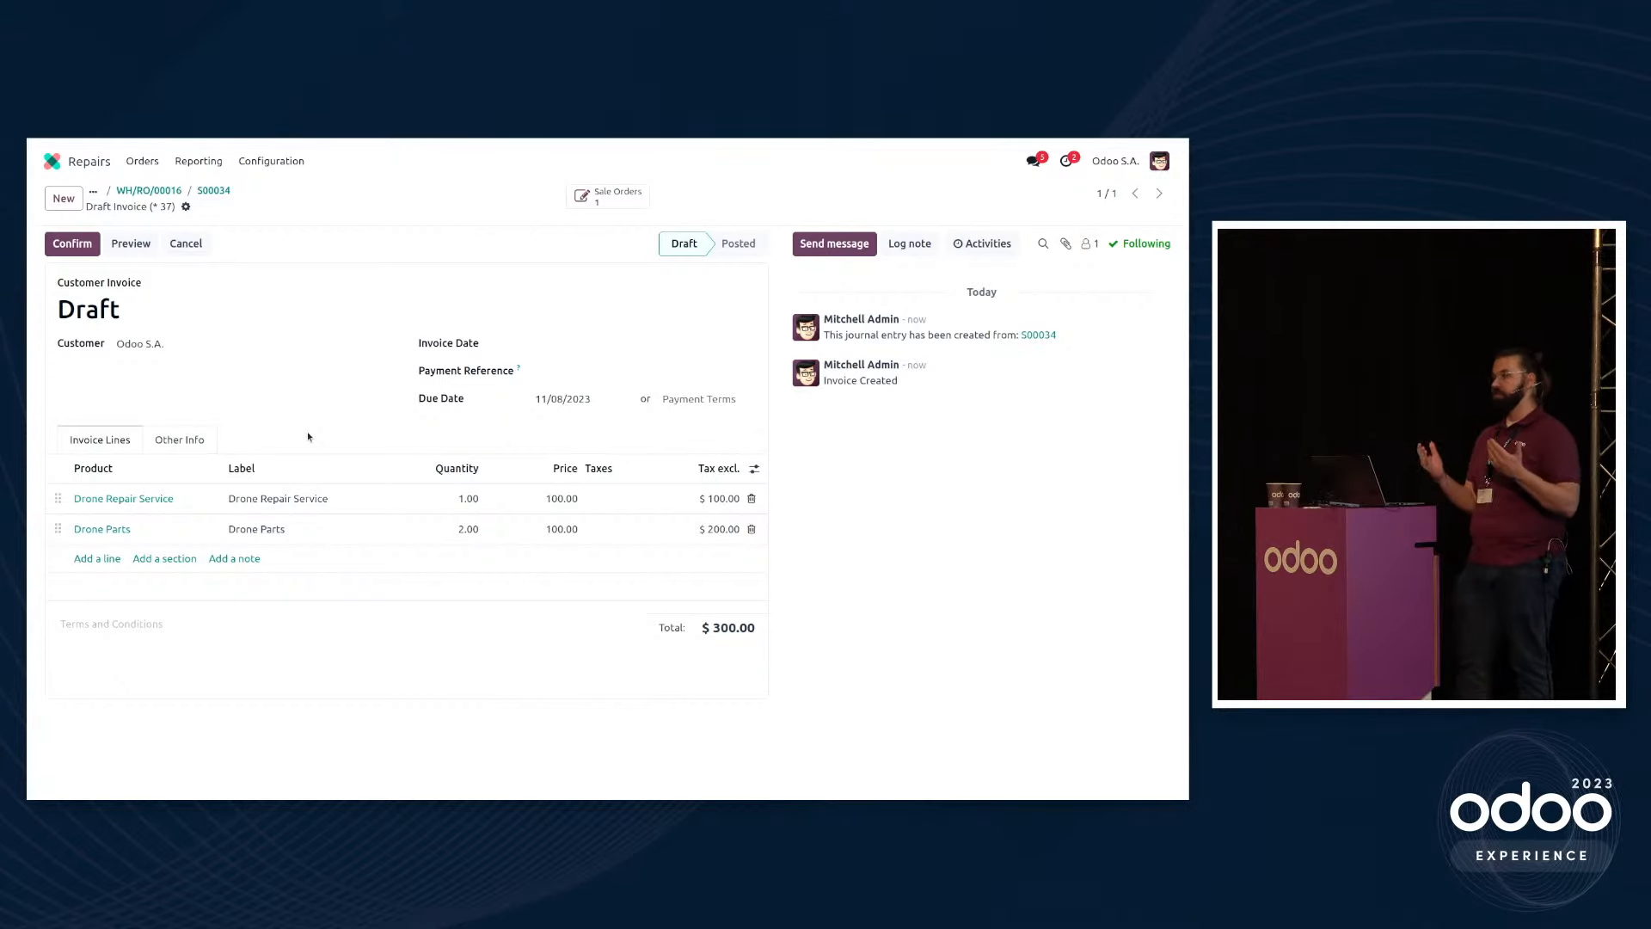
Step: Switch to Sales and create a new quotation for the customer Odoo S.A
click(147, 189)
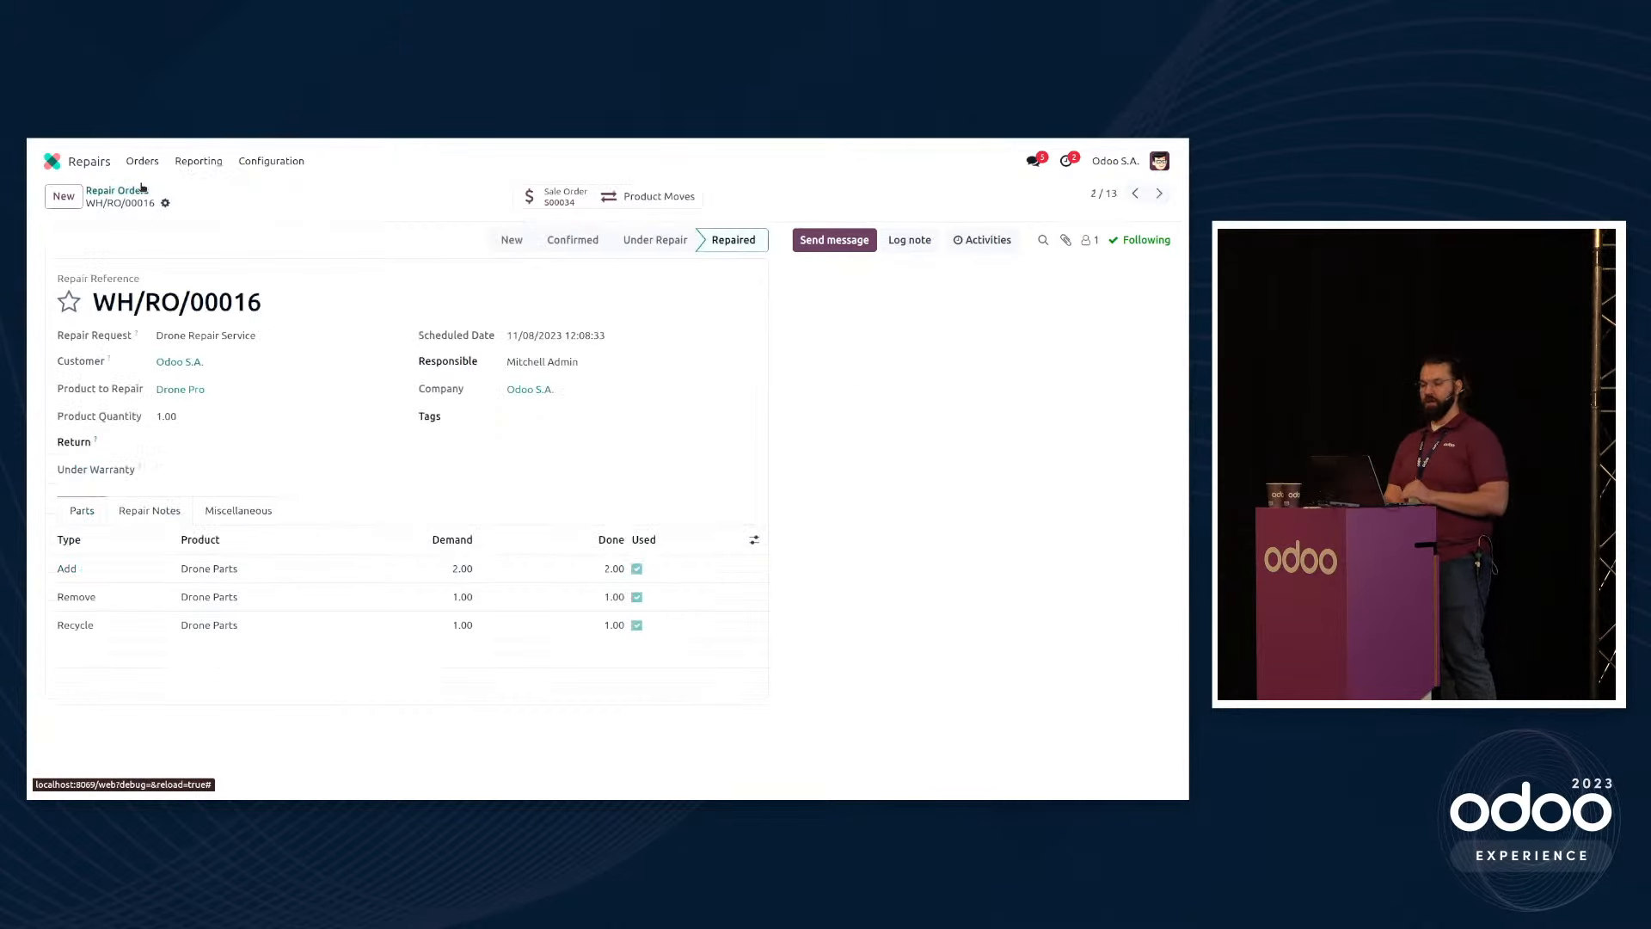
click(83, 163)
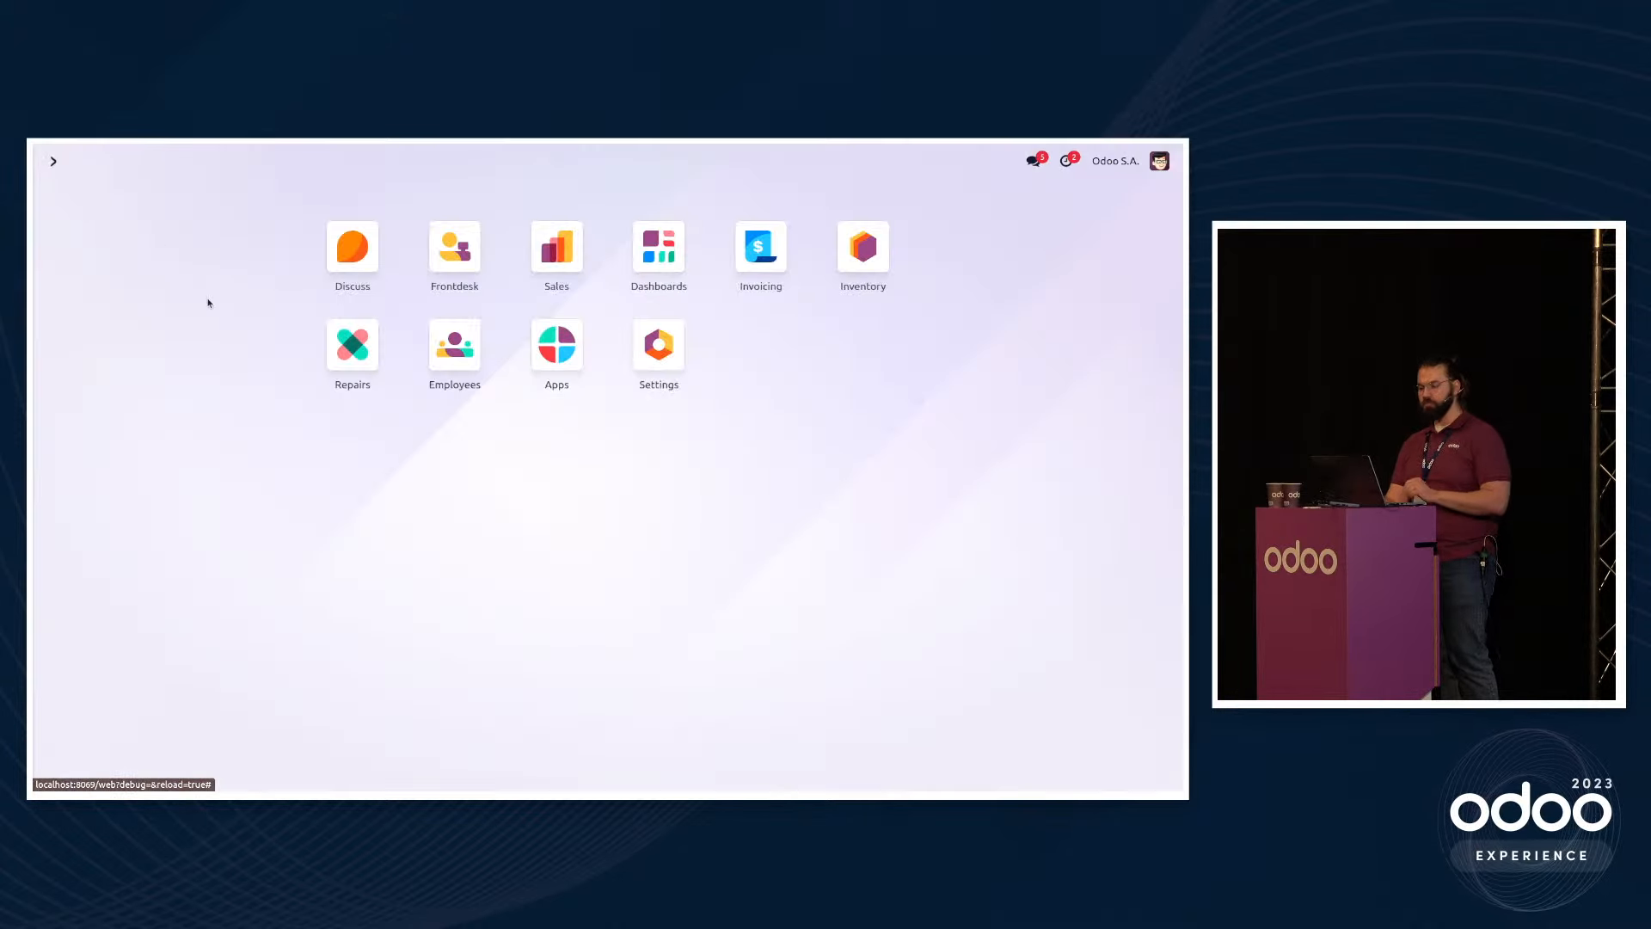
click(558, 247)
key(alt+c)
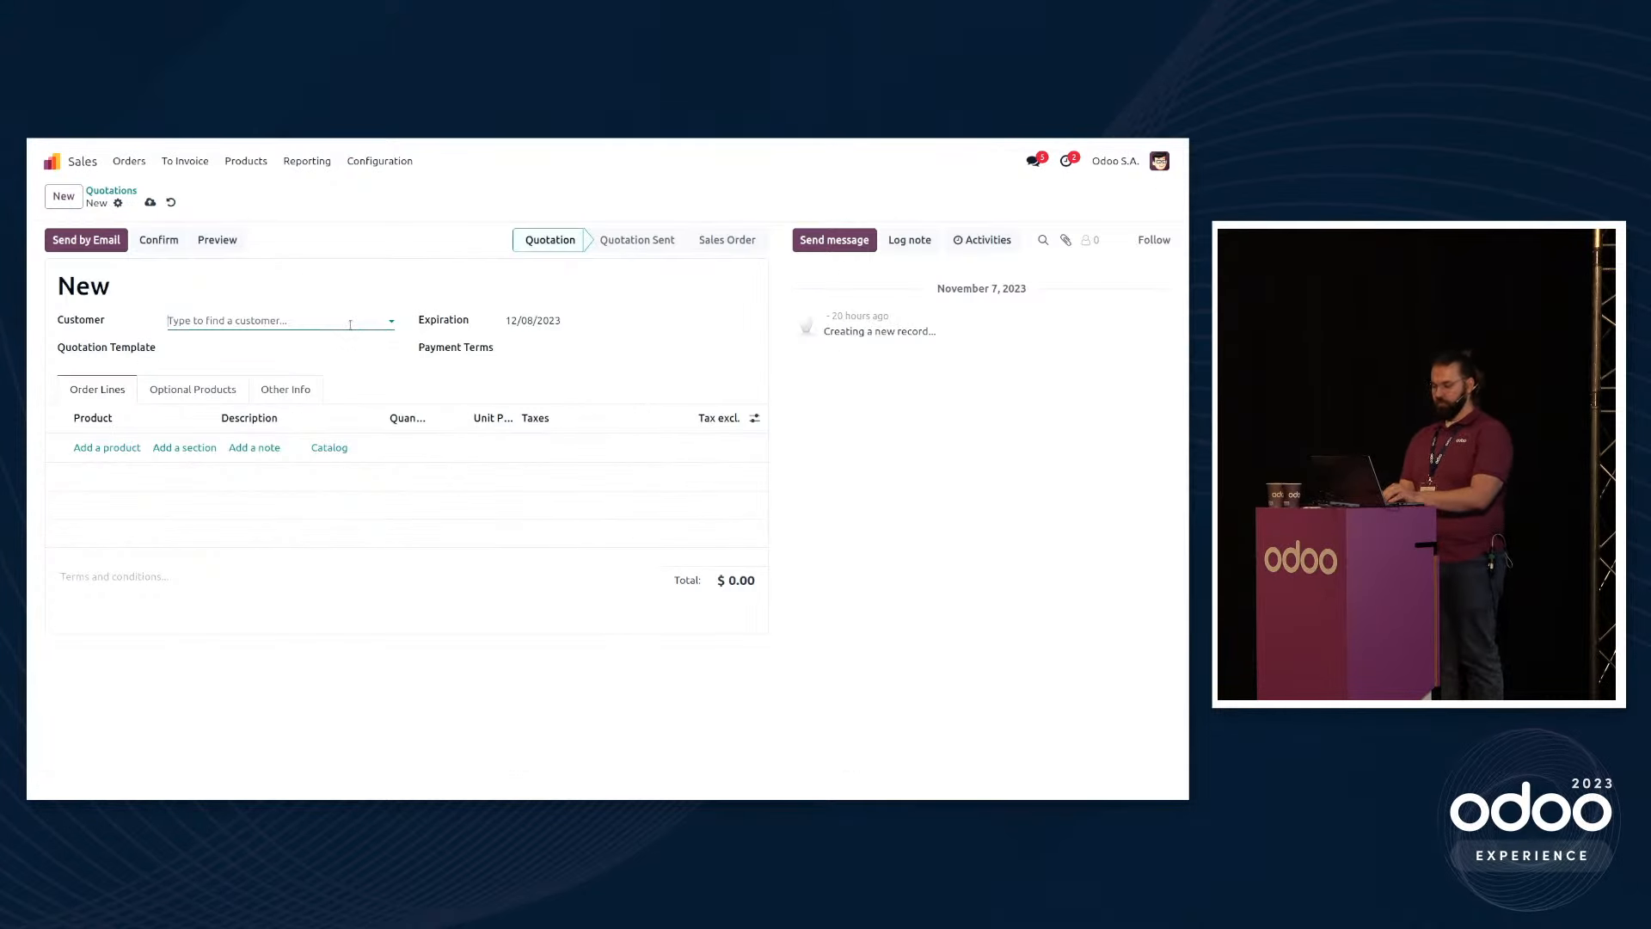
text(odoo)
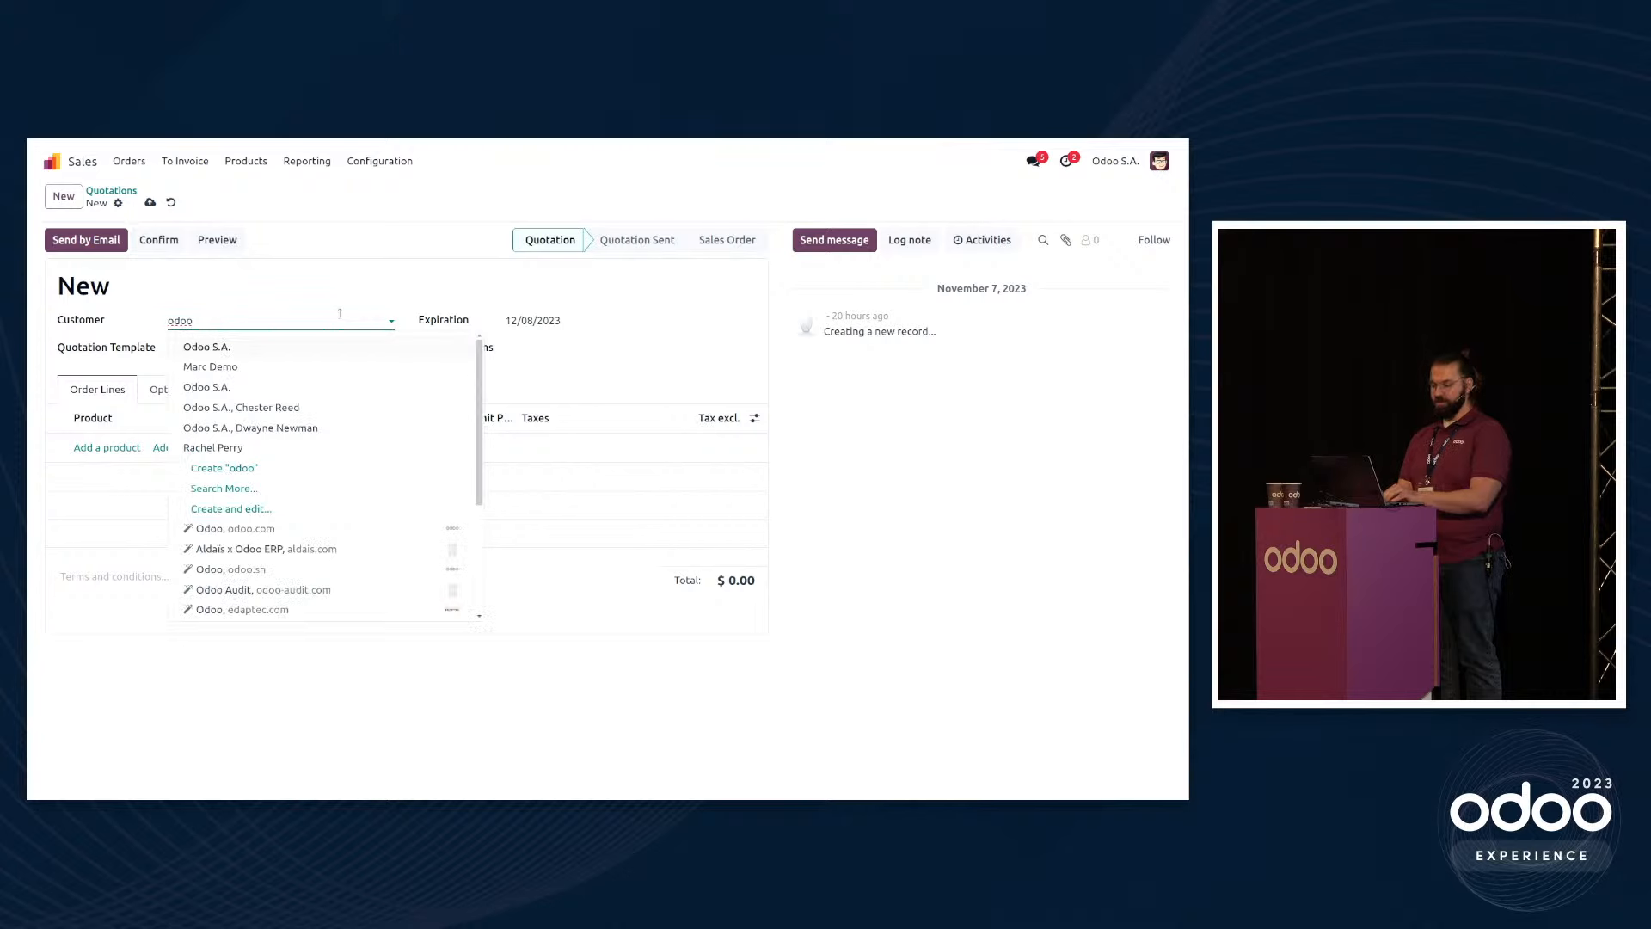
click(206, 347)
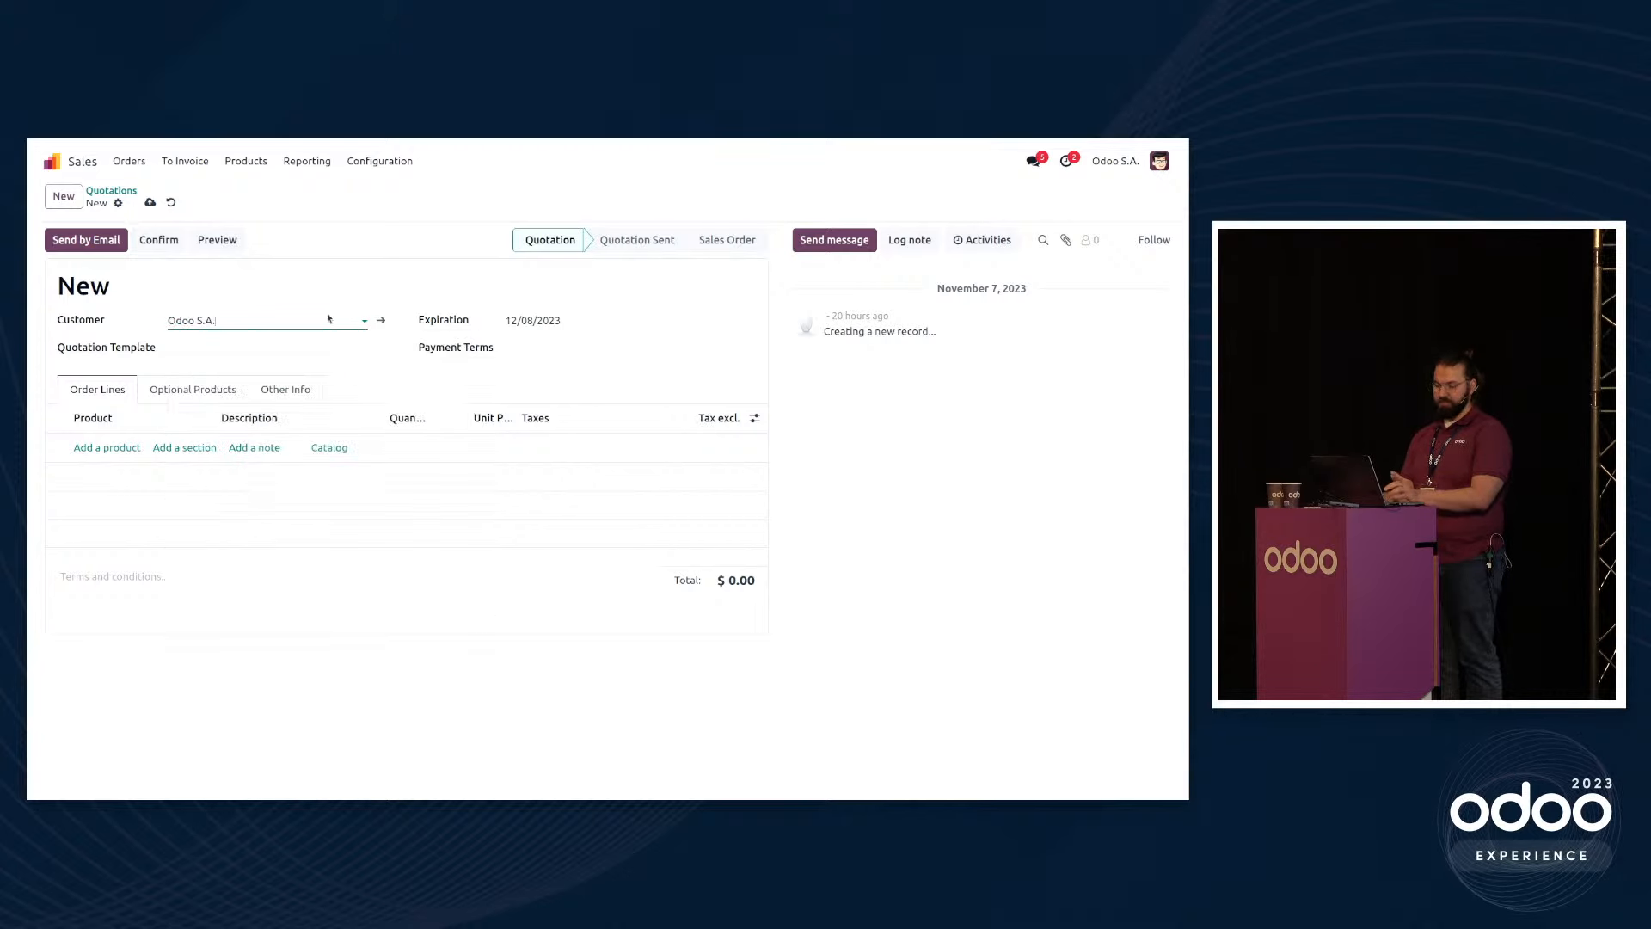
Step: Add the product Drone Pro to the quotation and confirm it as a sales order
click(100, 449)
text(drone)
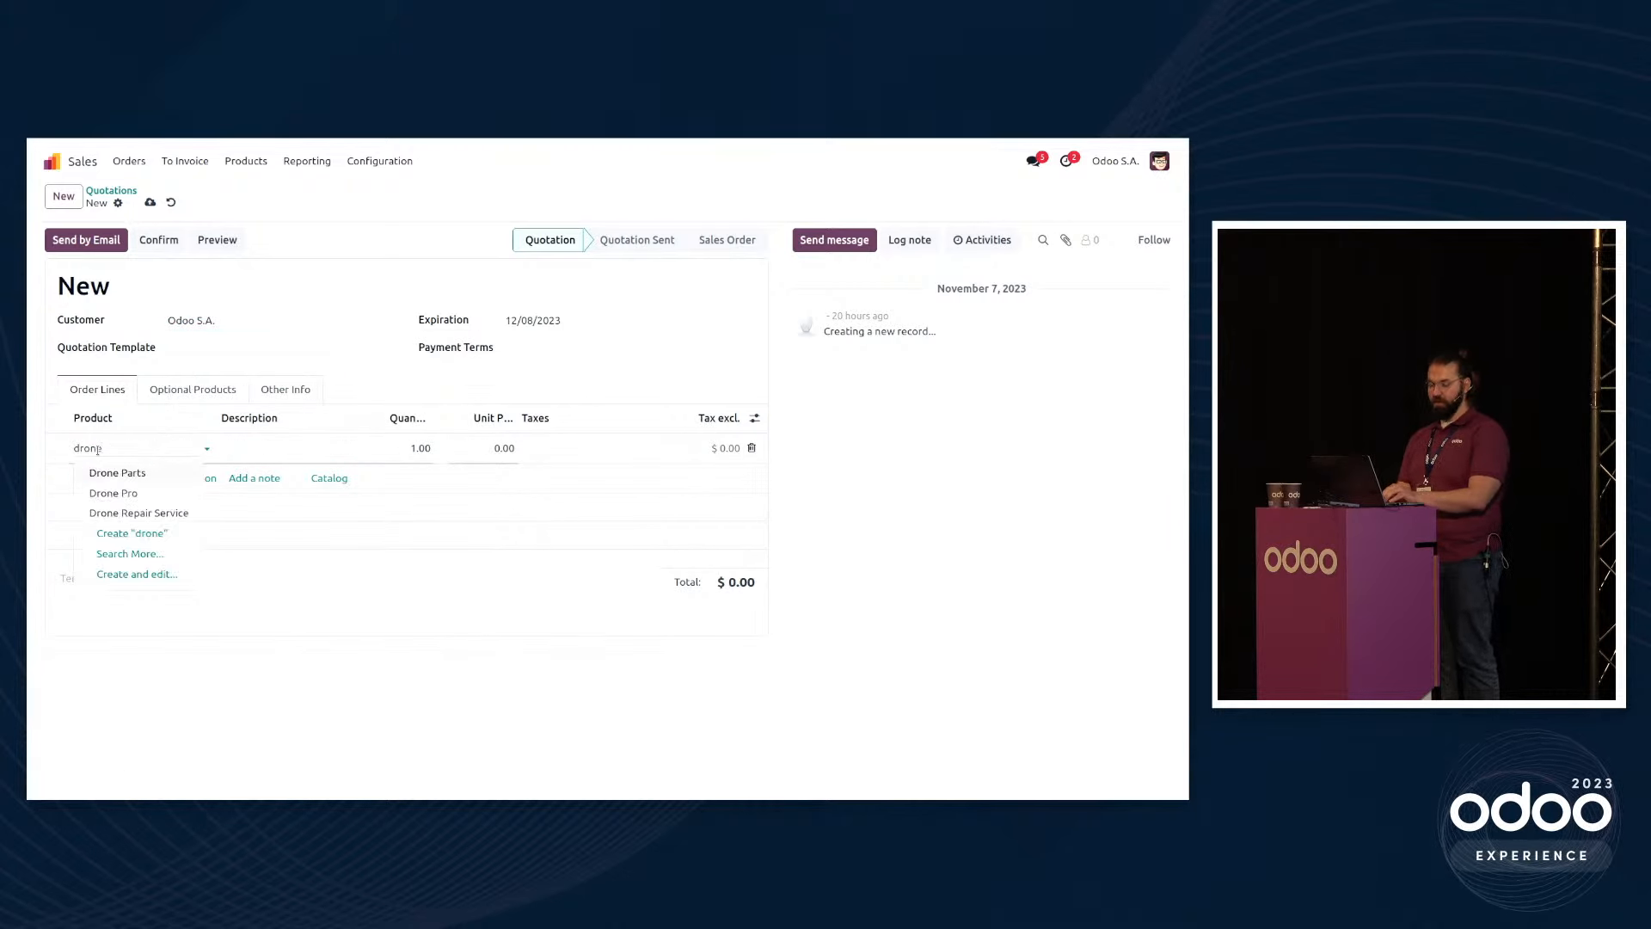
key(Down)
key(Return)
click(609, 384)
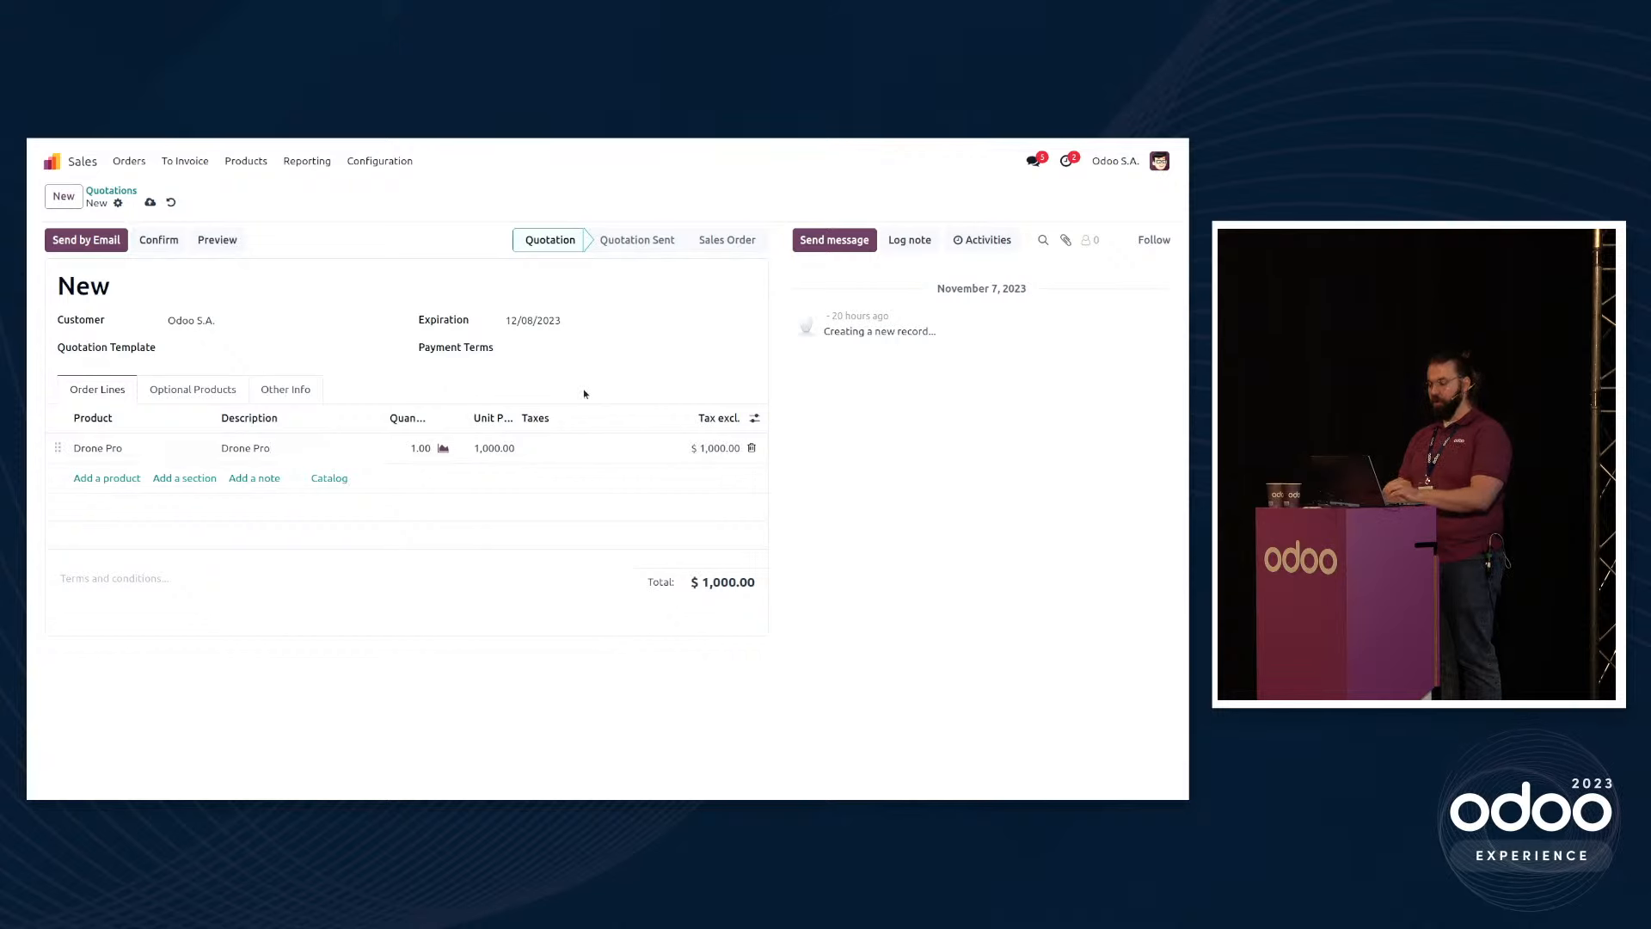
click(162, 240)
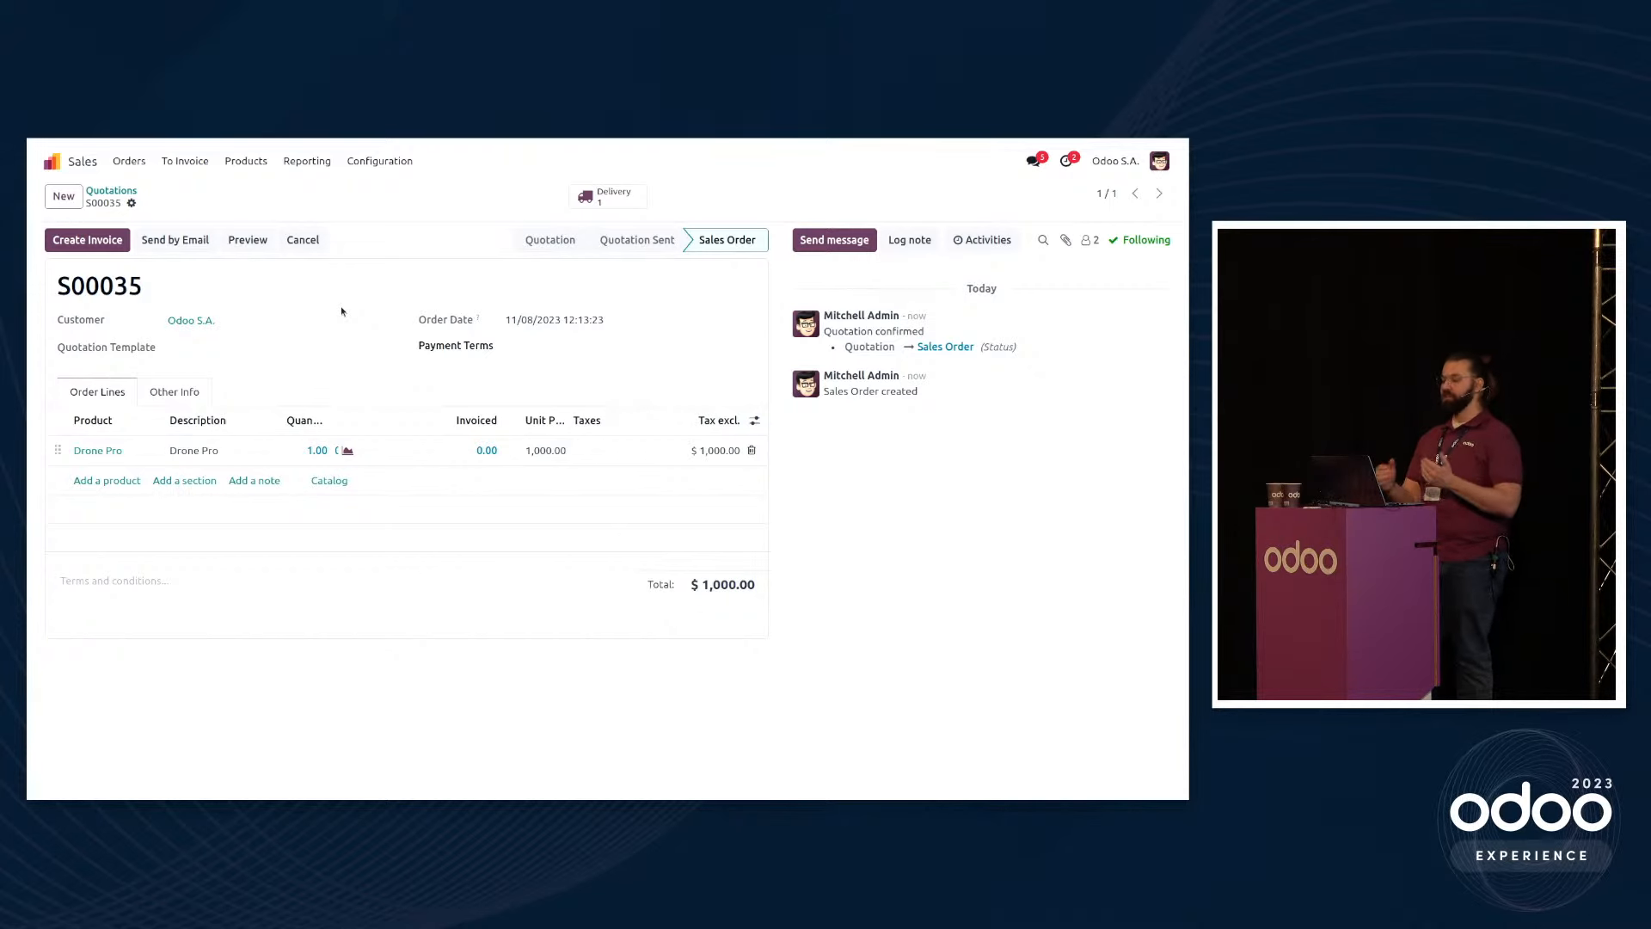
Step: Validate the Drone Pro delivery and go back to its sales order
click(614, 199)
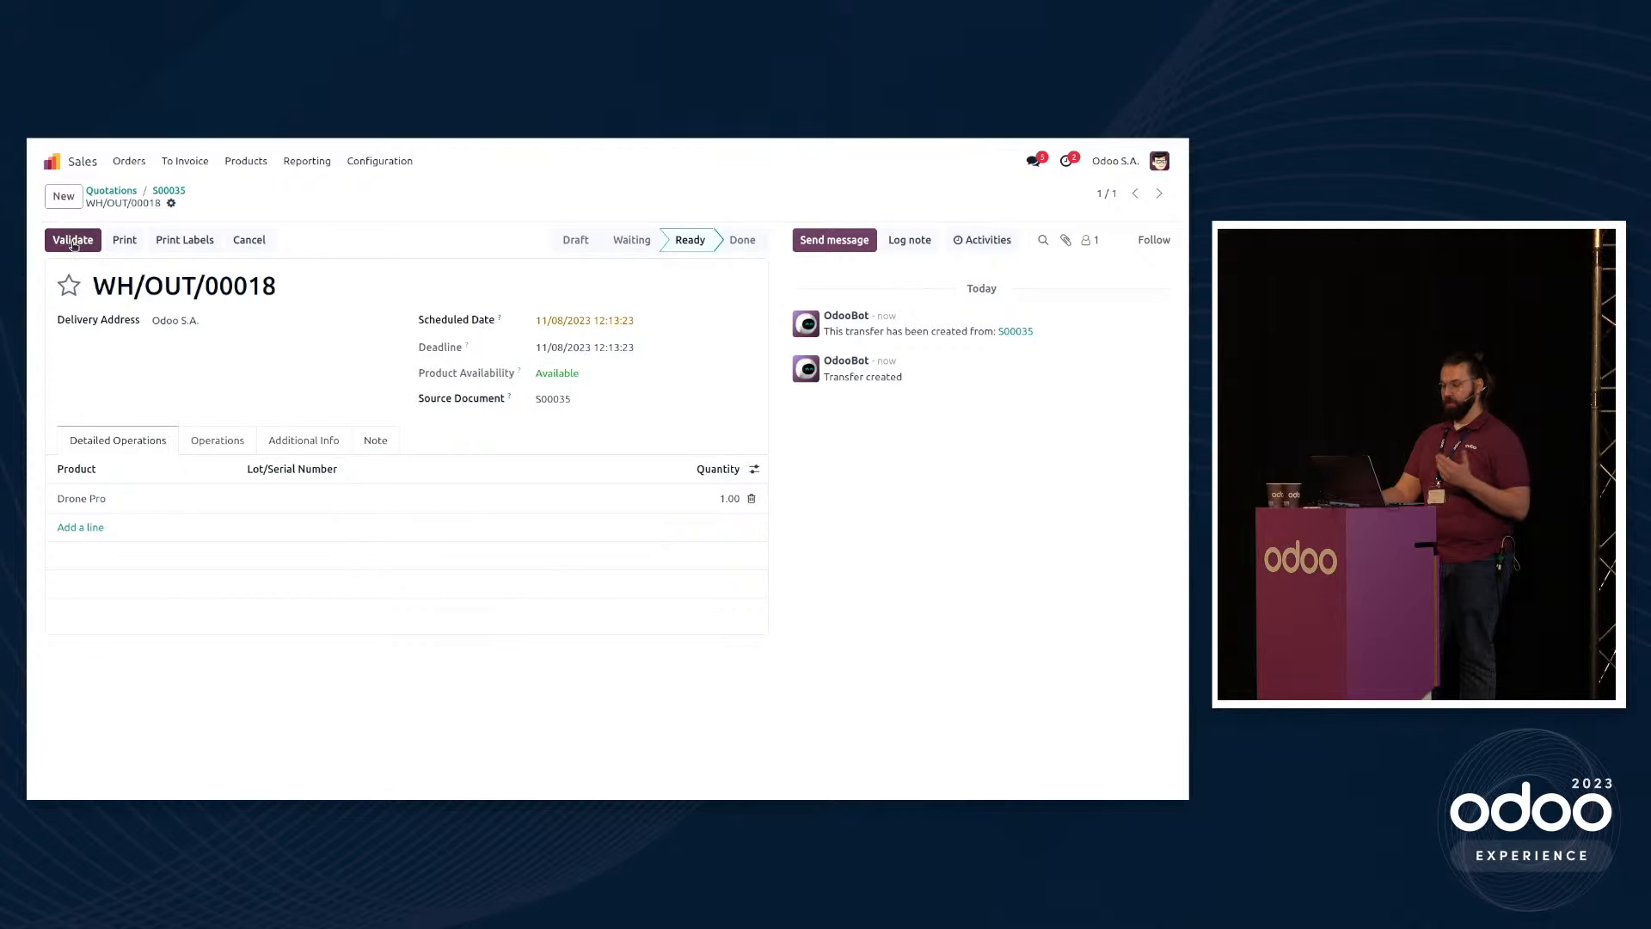
click(73, 241)
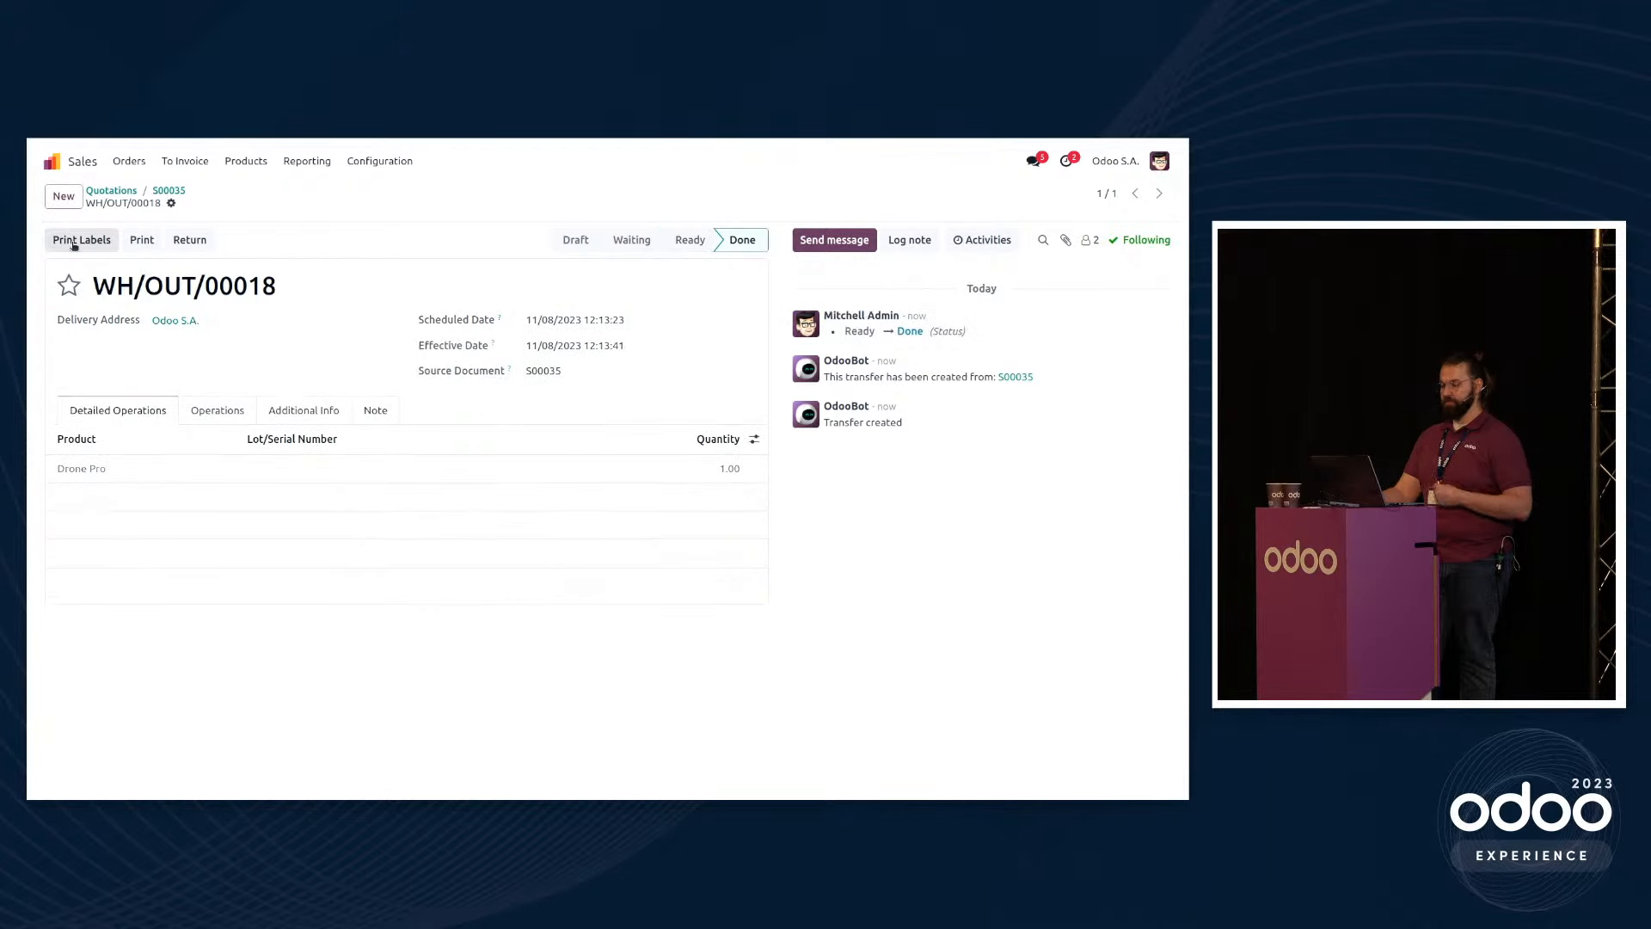
click(168, 190)
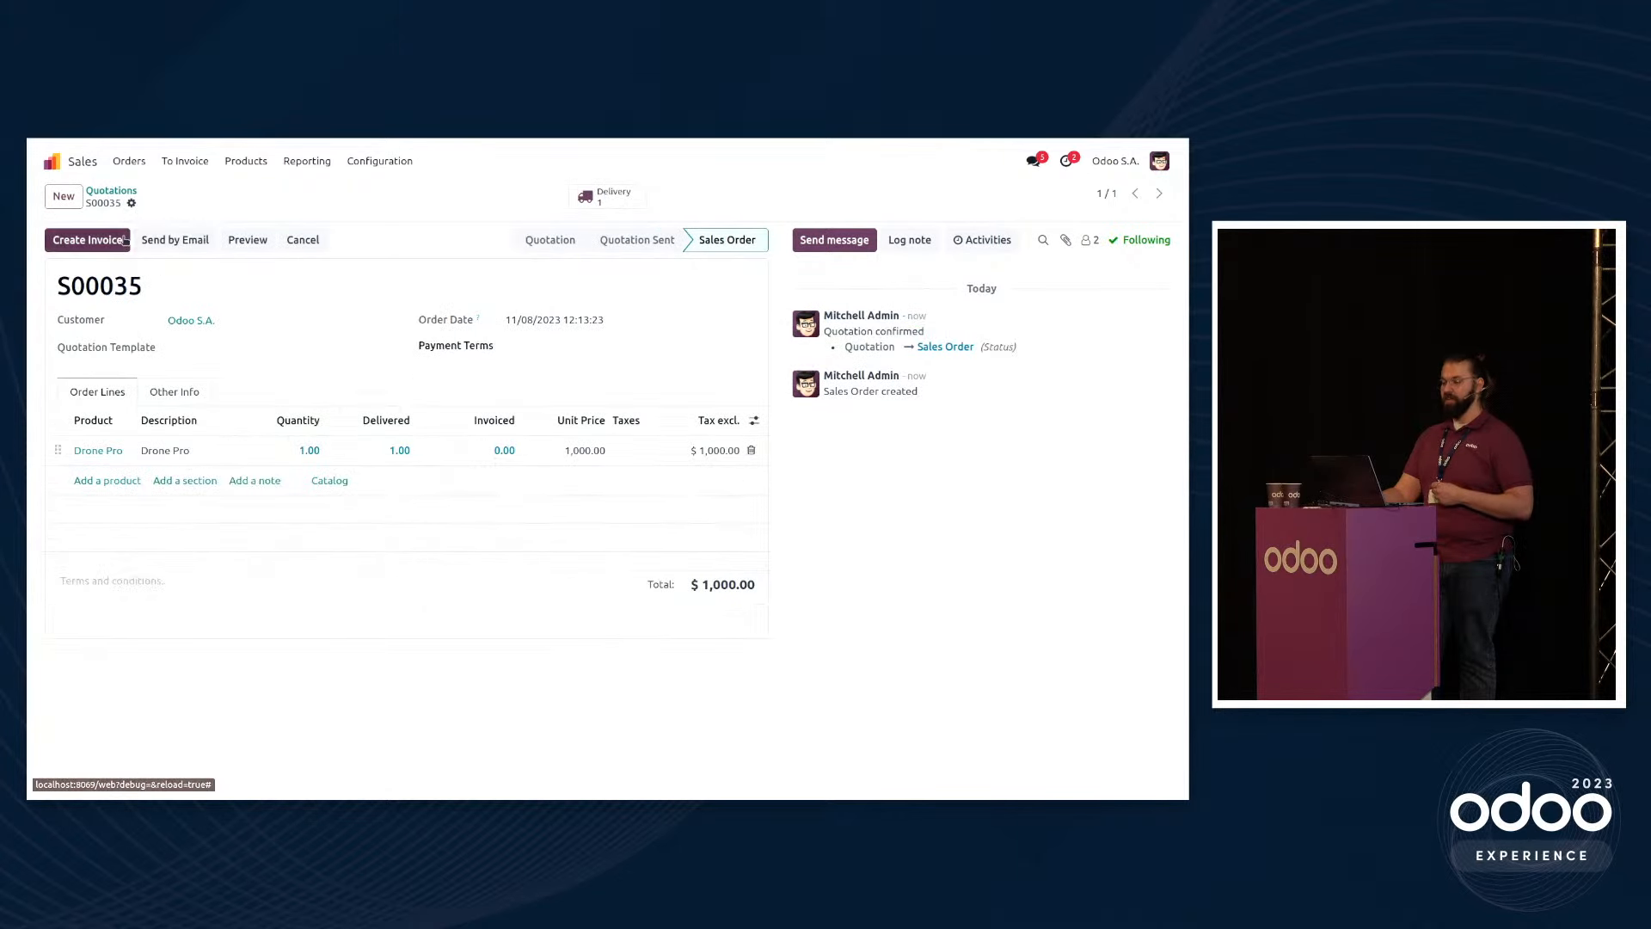
Step: Create a regular invoice for the Drone Pro sales order and confirm it
click(125, 240)
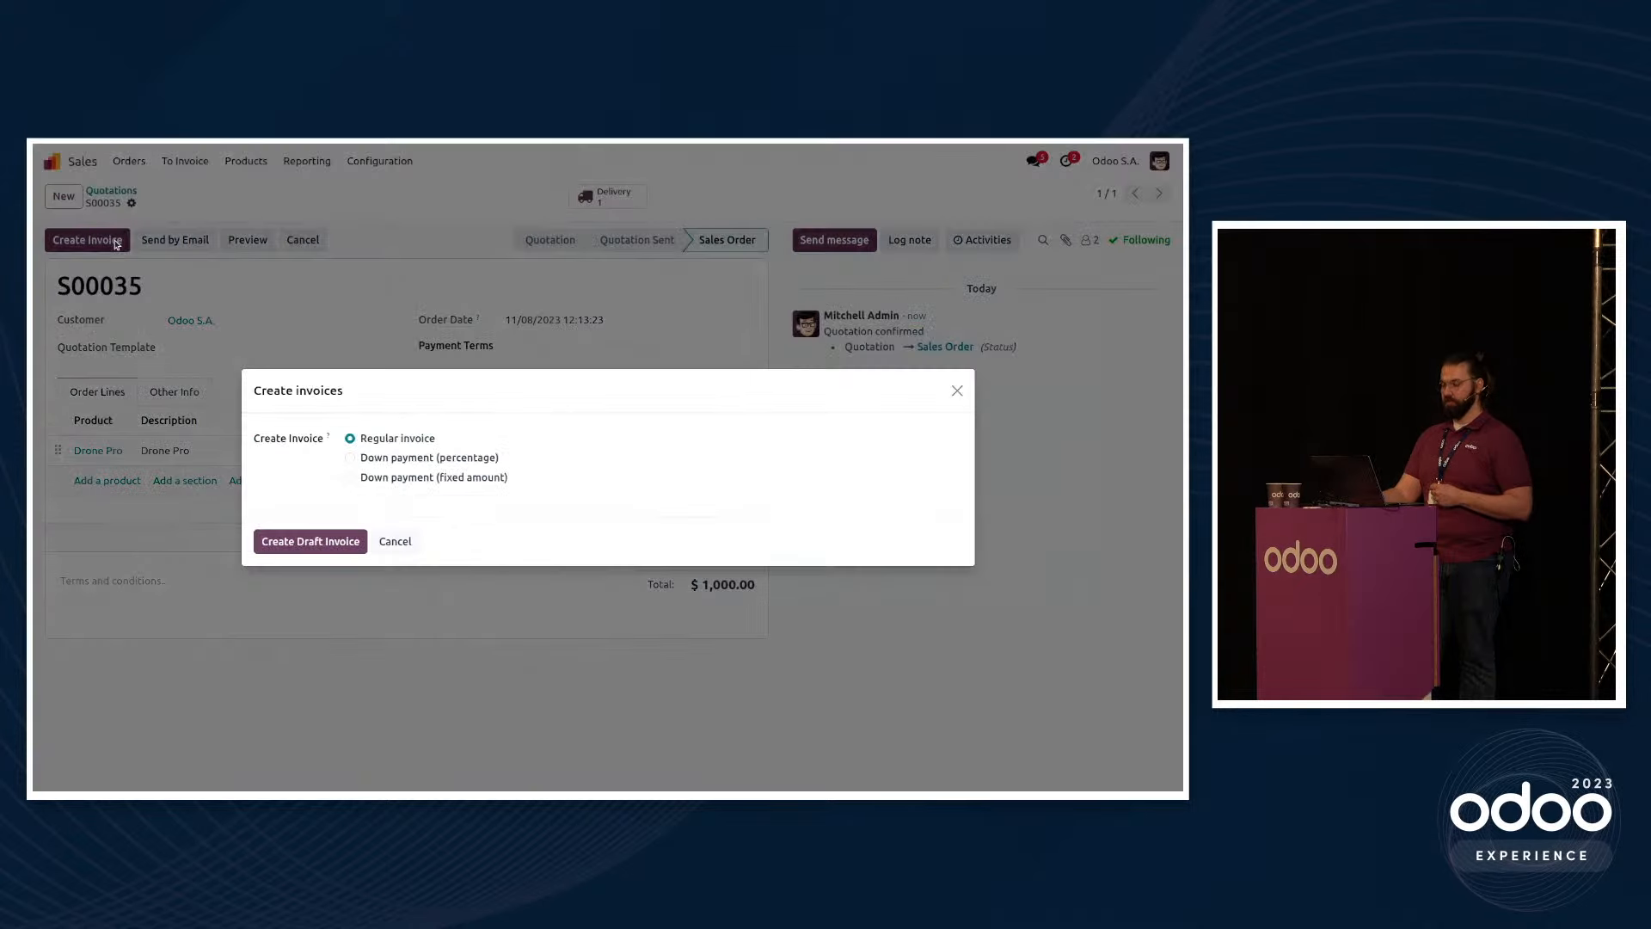
click(300, 542)
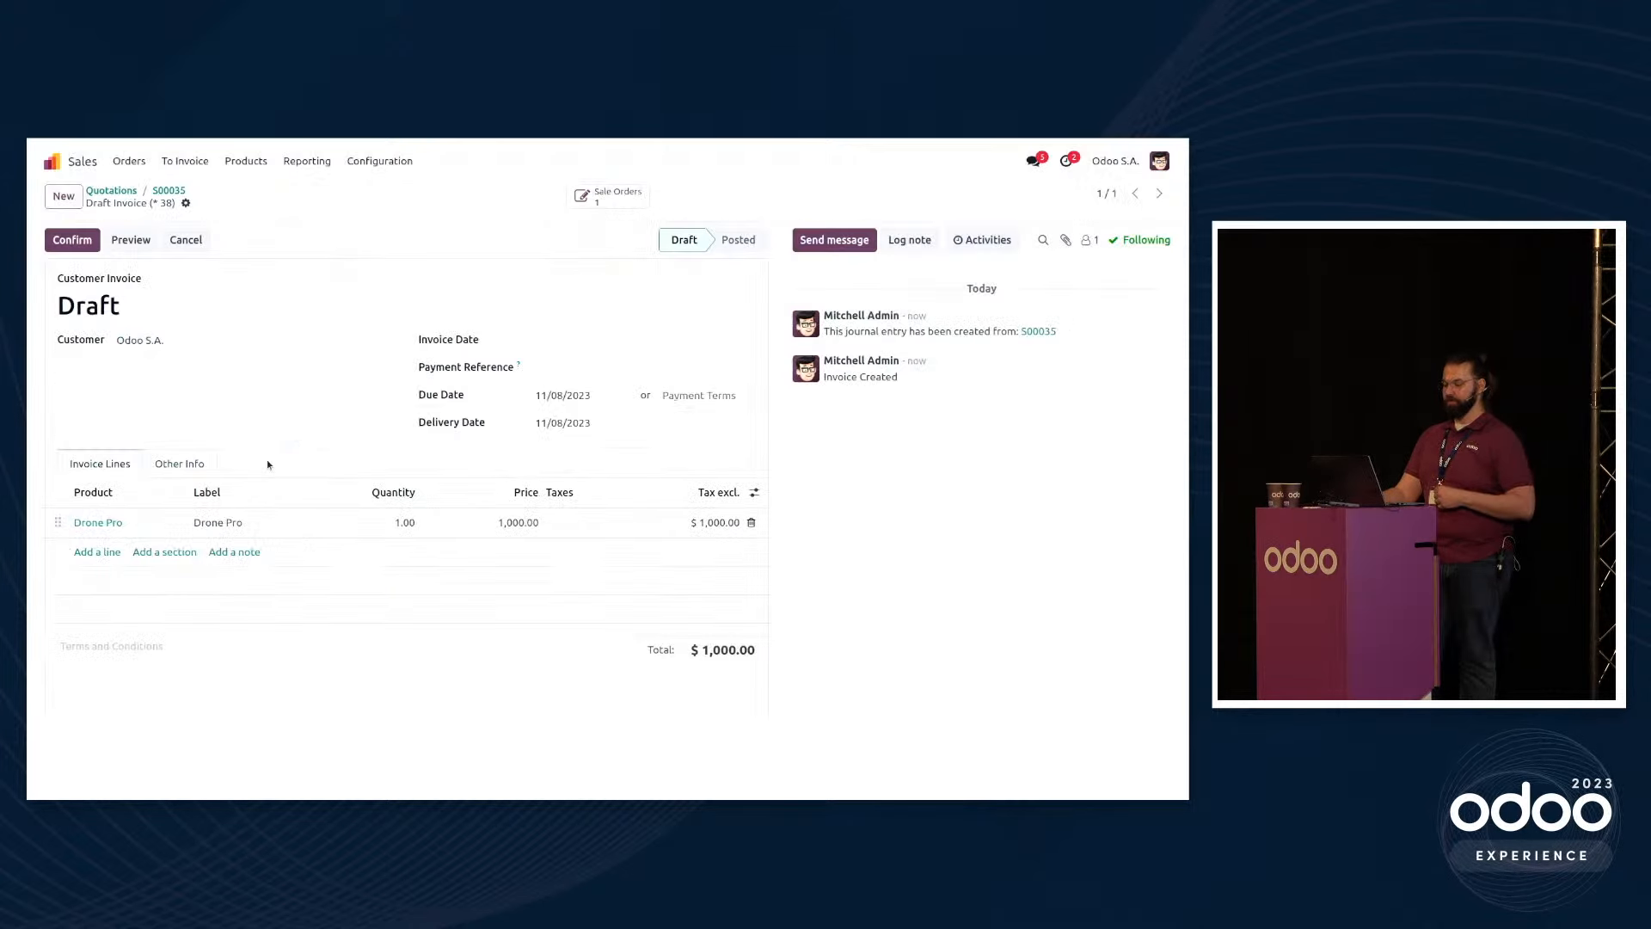
click(89, 245)
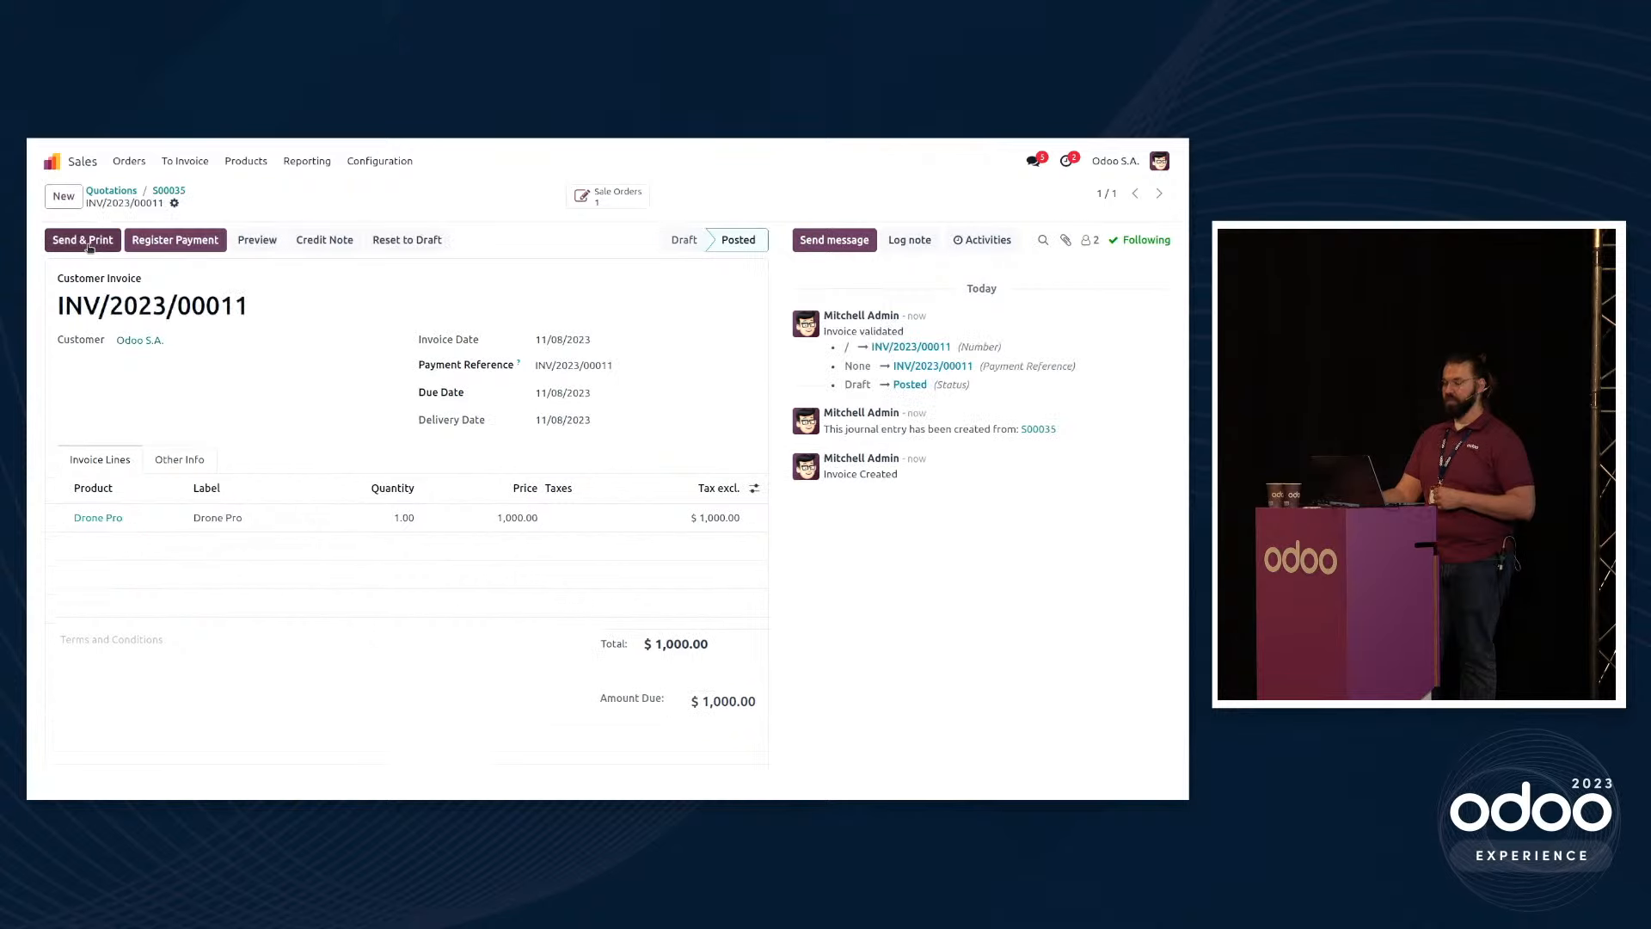
Step: Create a return of the Drone Pro from the order's delivery and validate the return receipt
click(169, 191)
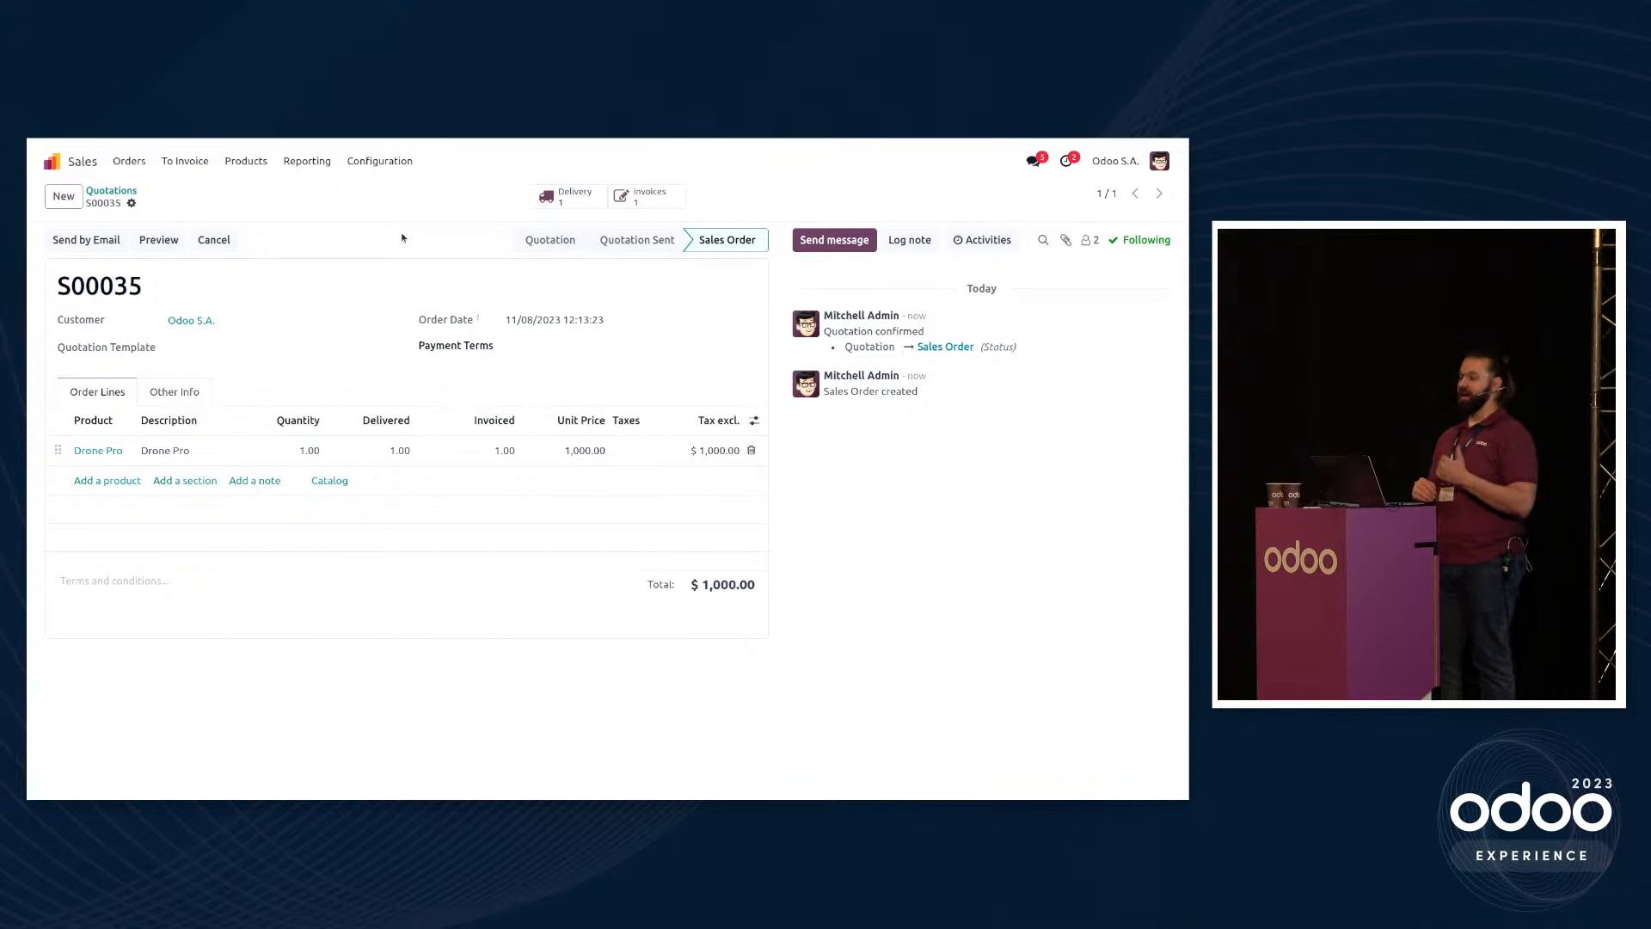
click(569, 197)
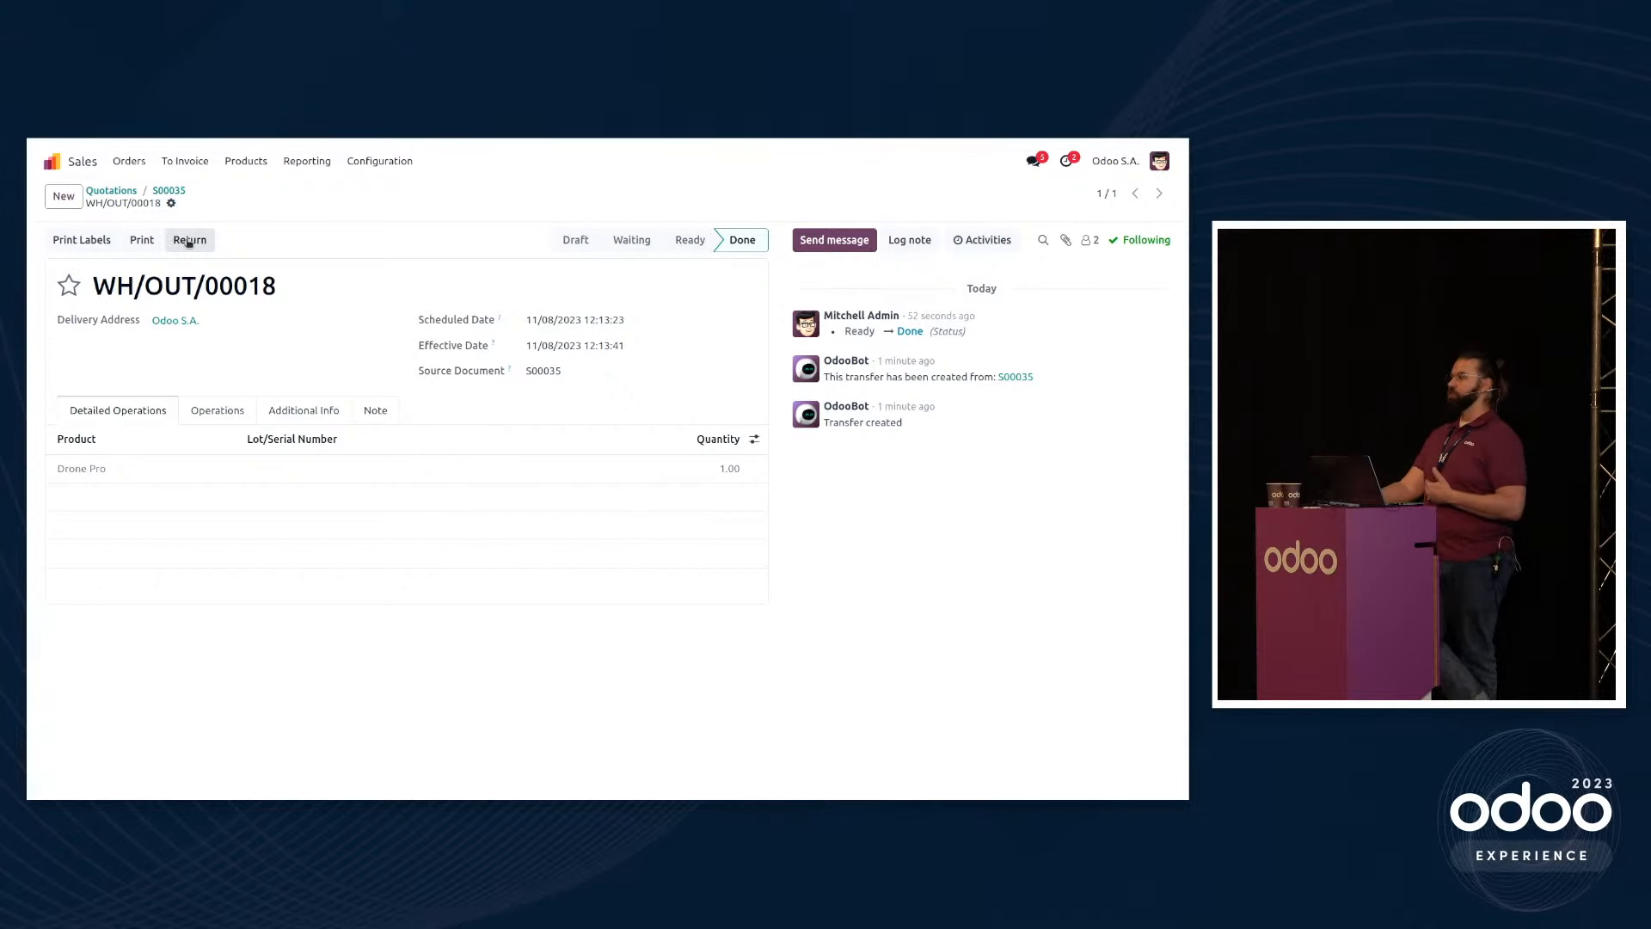
click(188, 242)
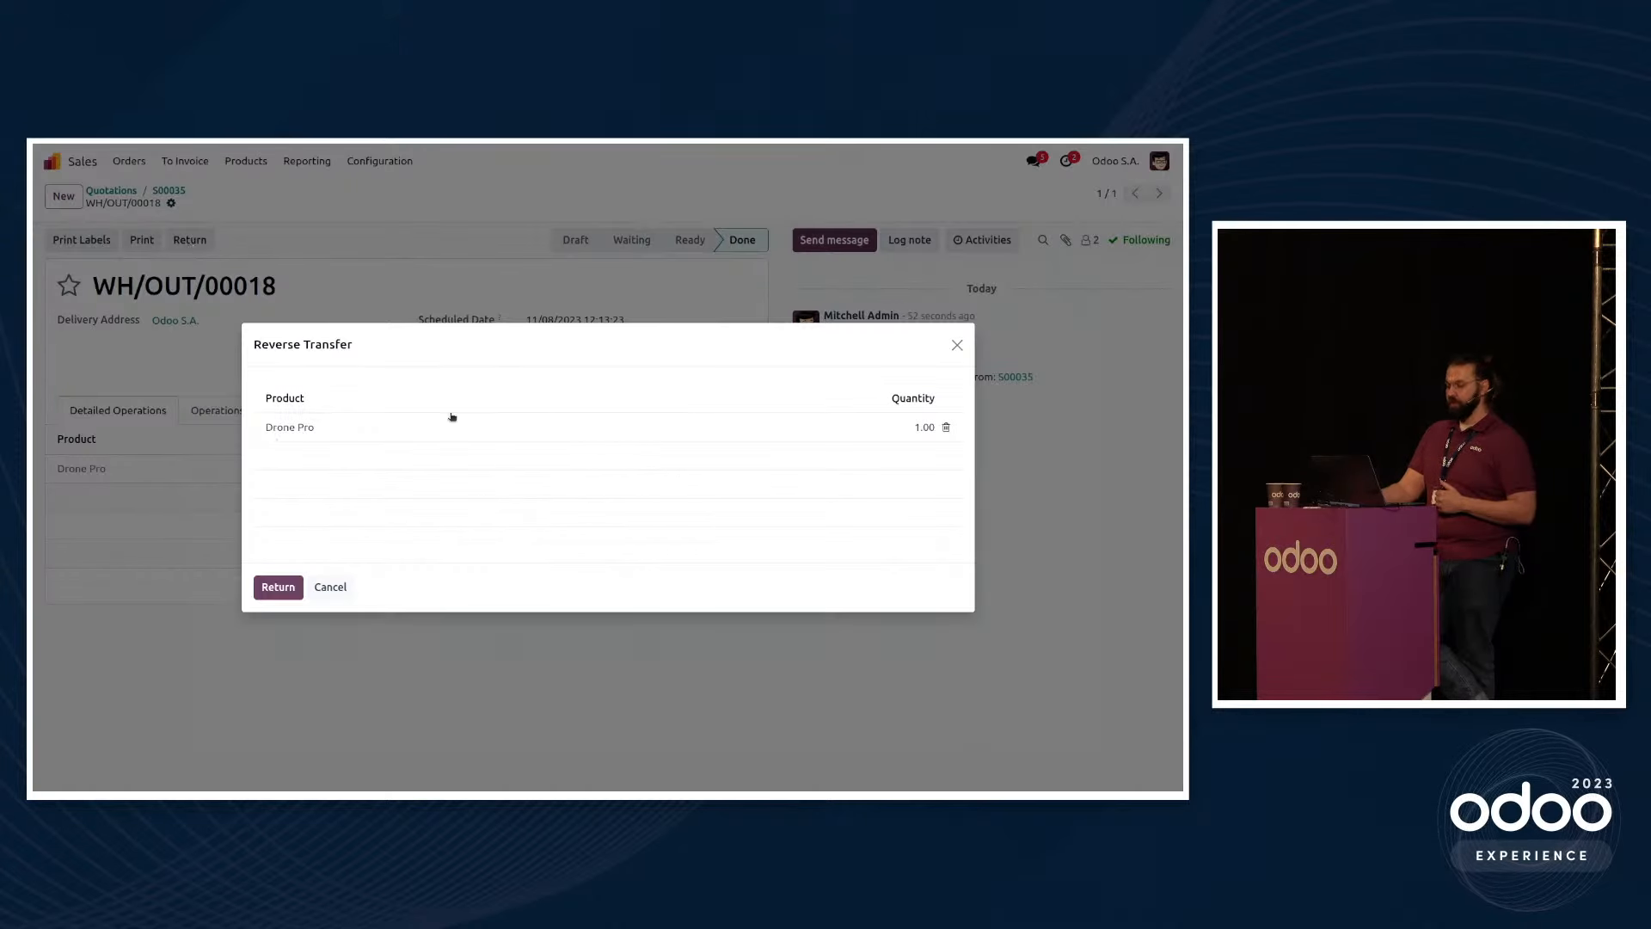
click(279, 588)
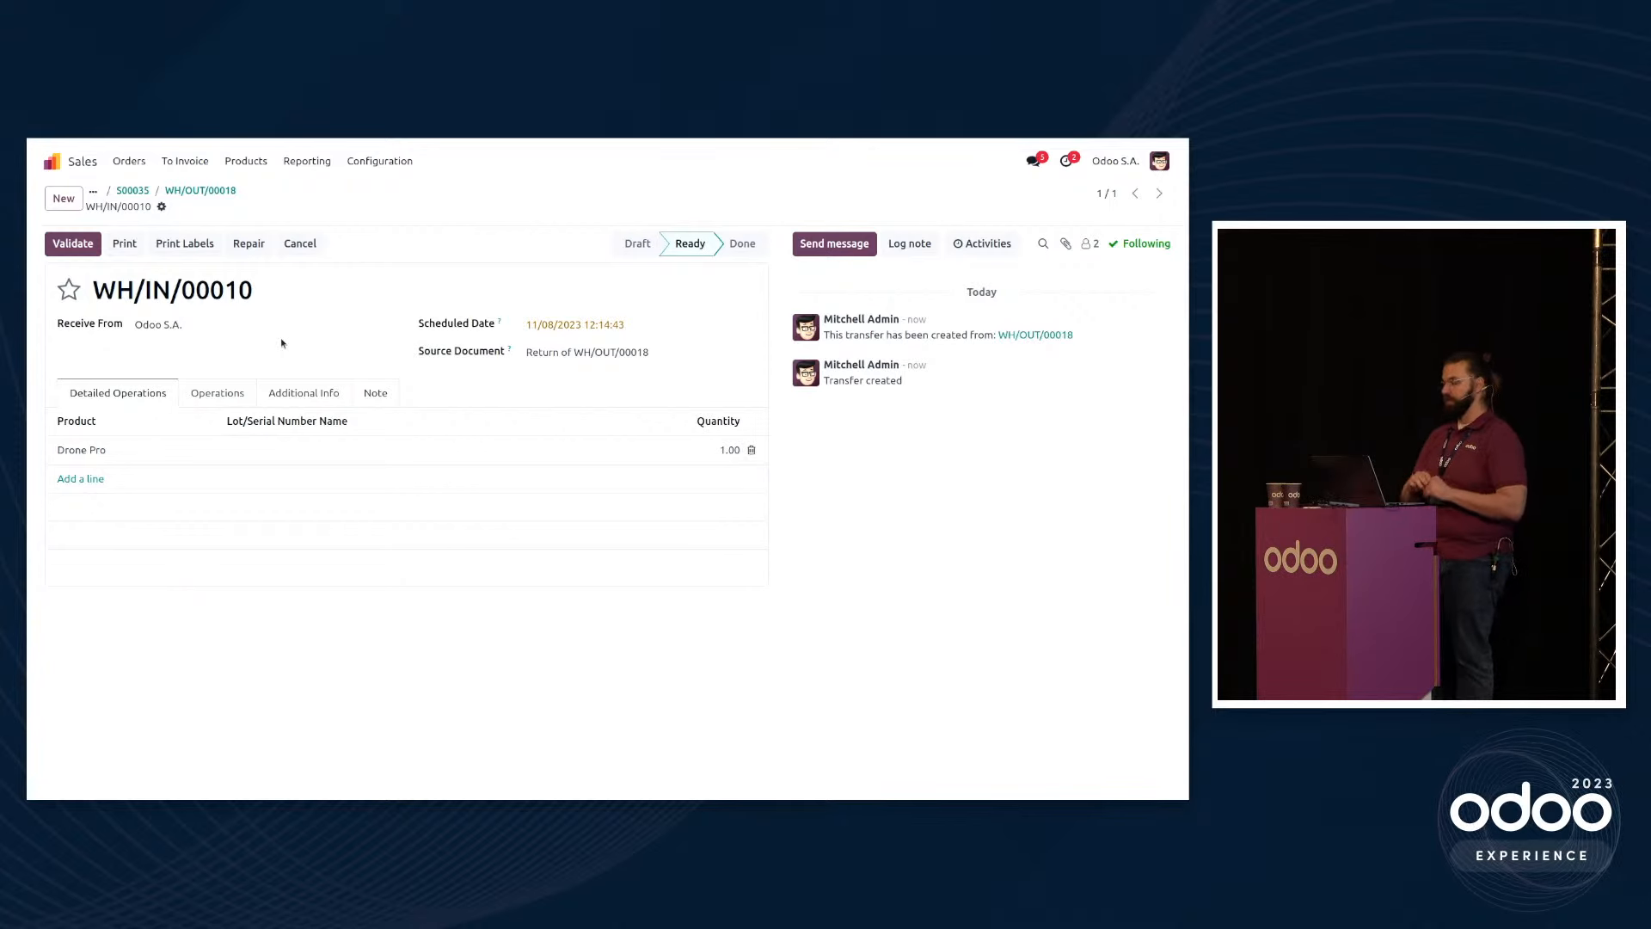
click(73, 245)
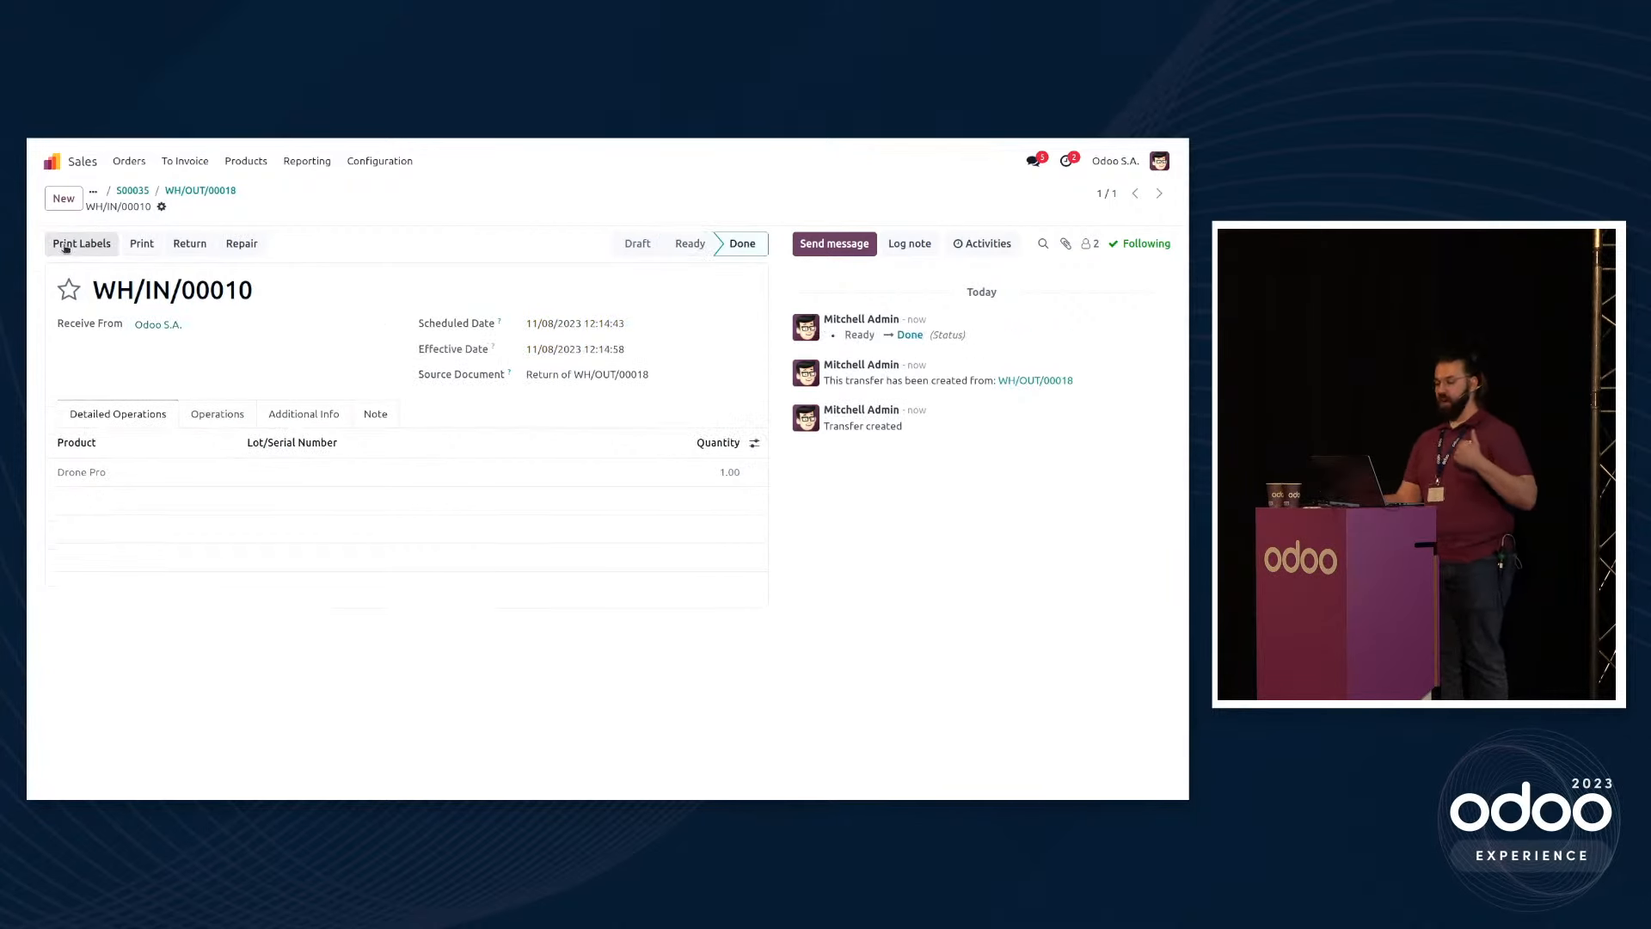
Step: Create a repair order from the return receipt and set its product to repair to Drone Pro
click(242, 245)
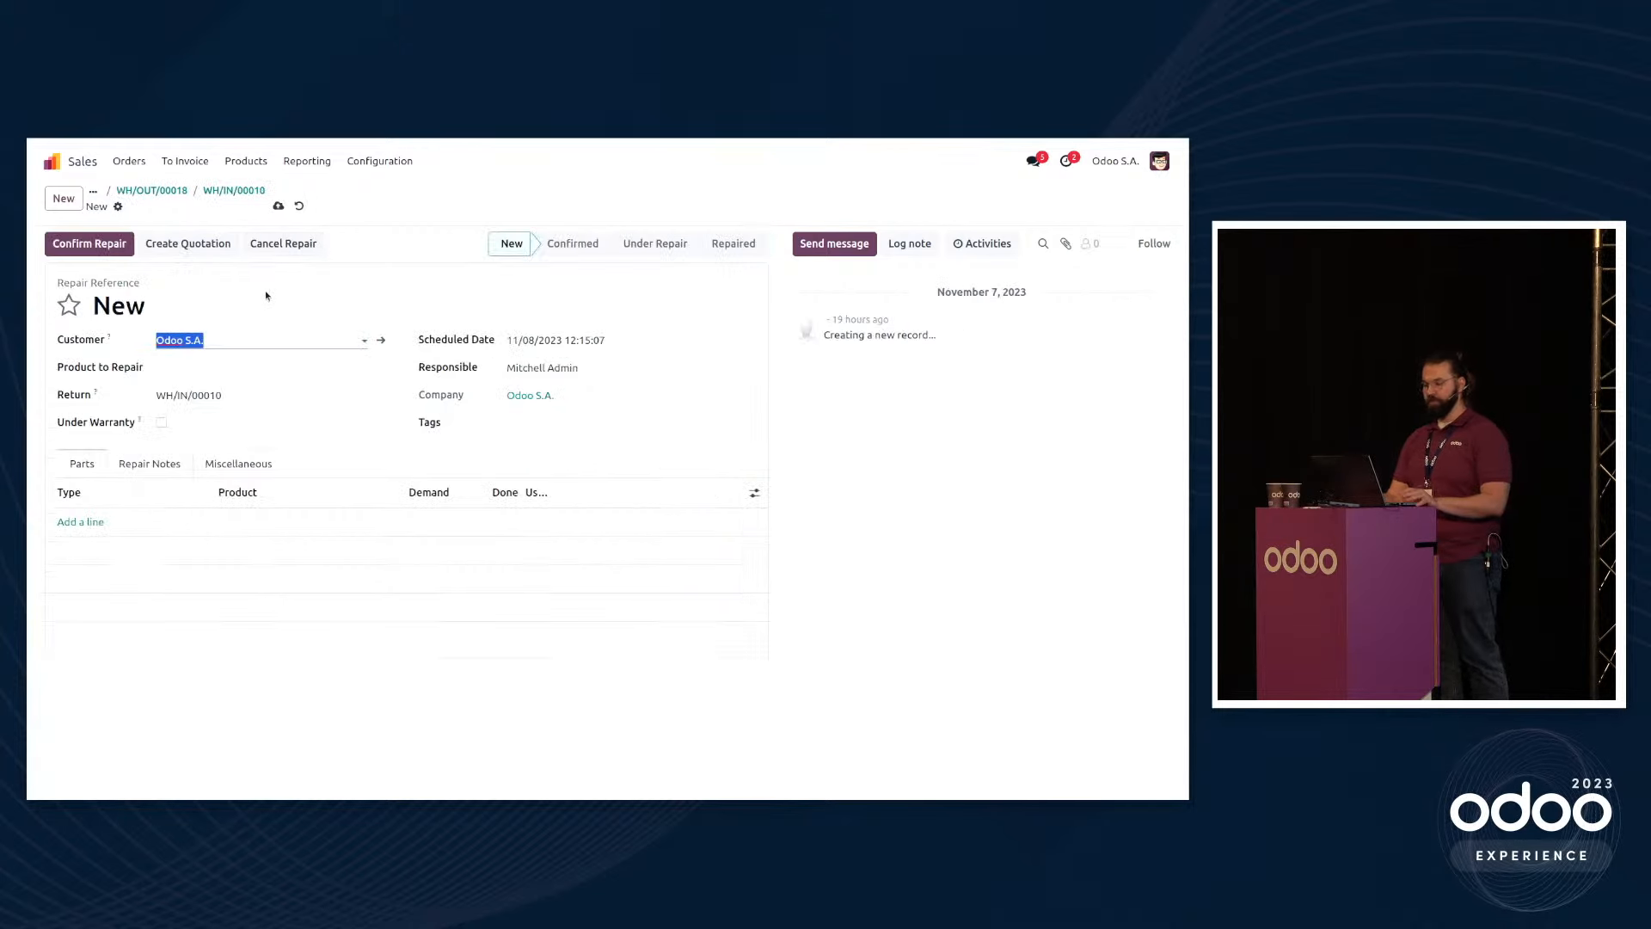
click(229, 367)
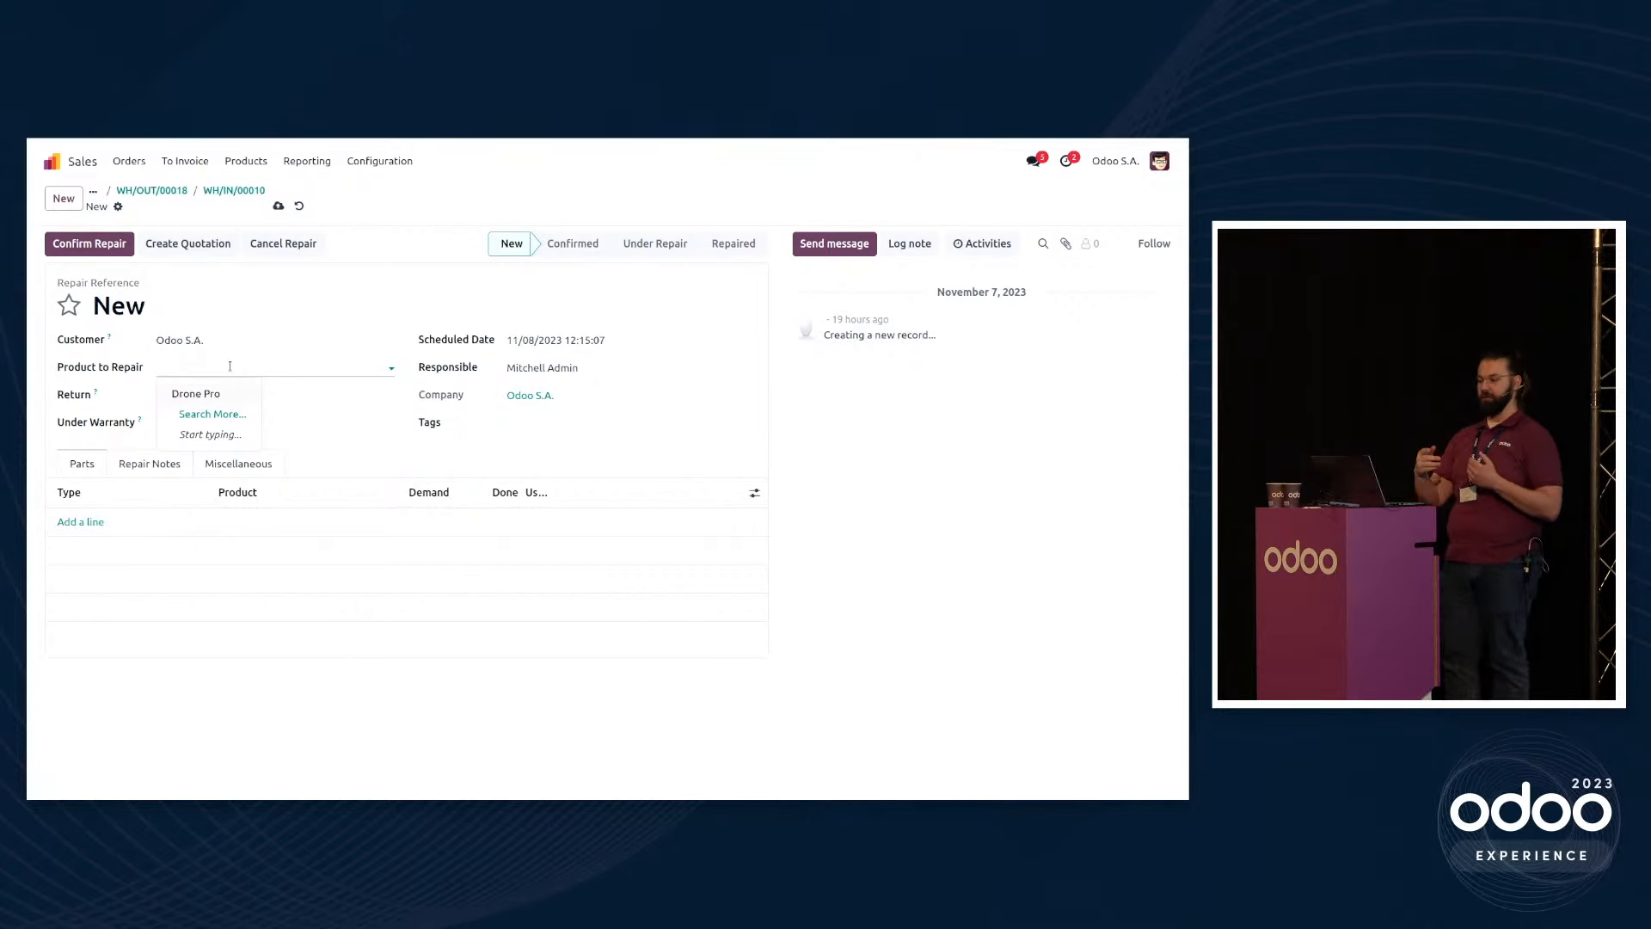
click(214, 393)
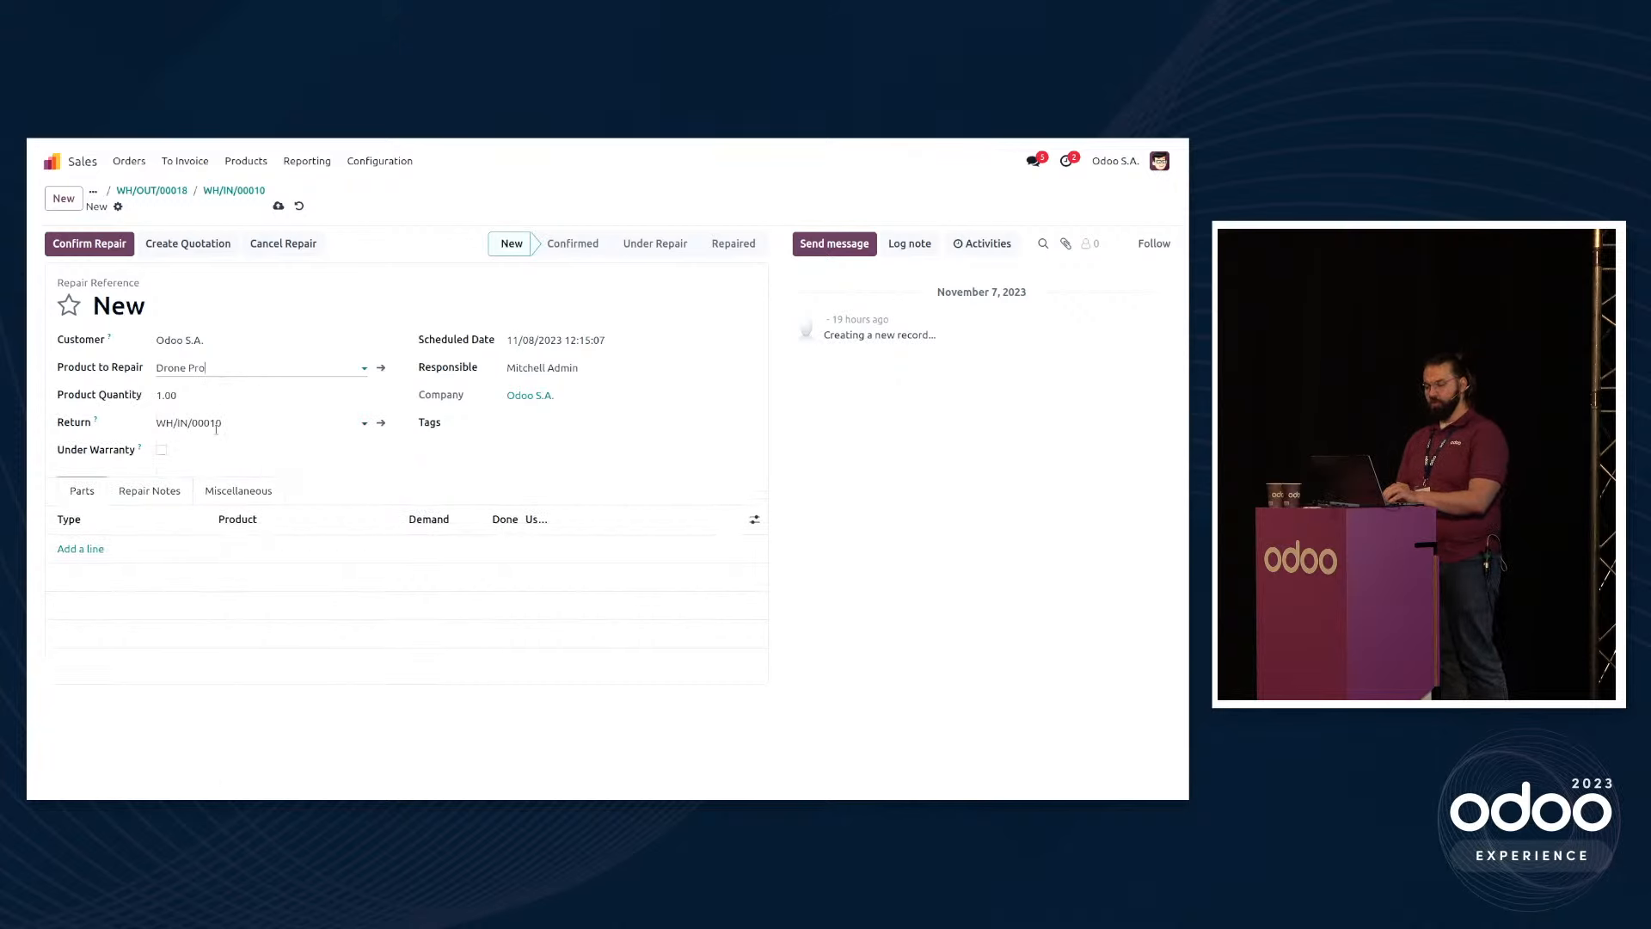
Step: Add a part line of type Add for Drone Parts to the repair order
click(81, 549)
click(90, 550)
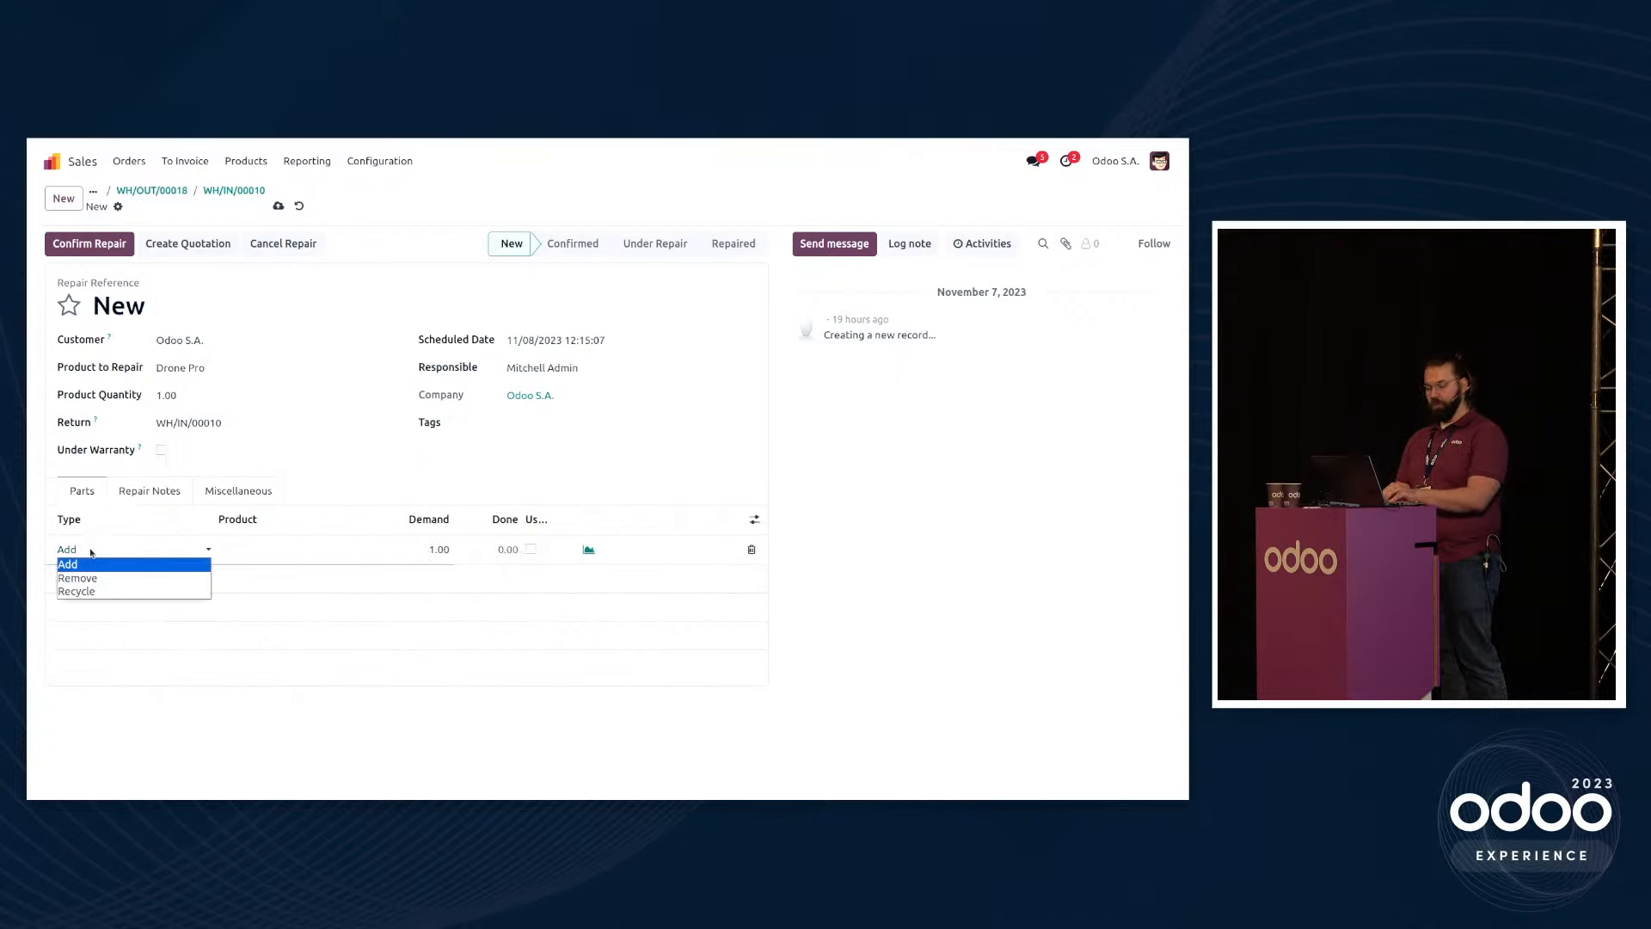
click(292, 545)
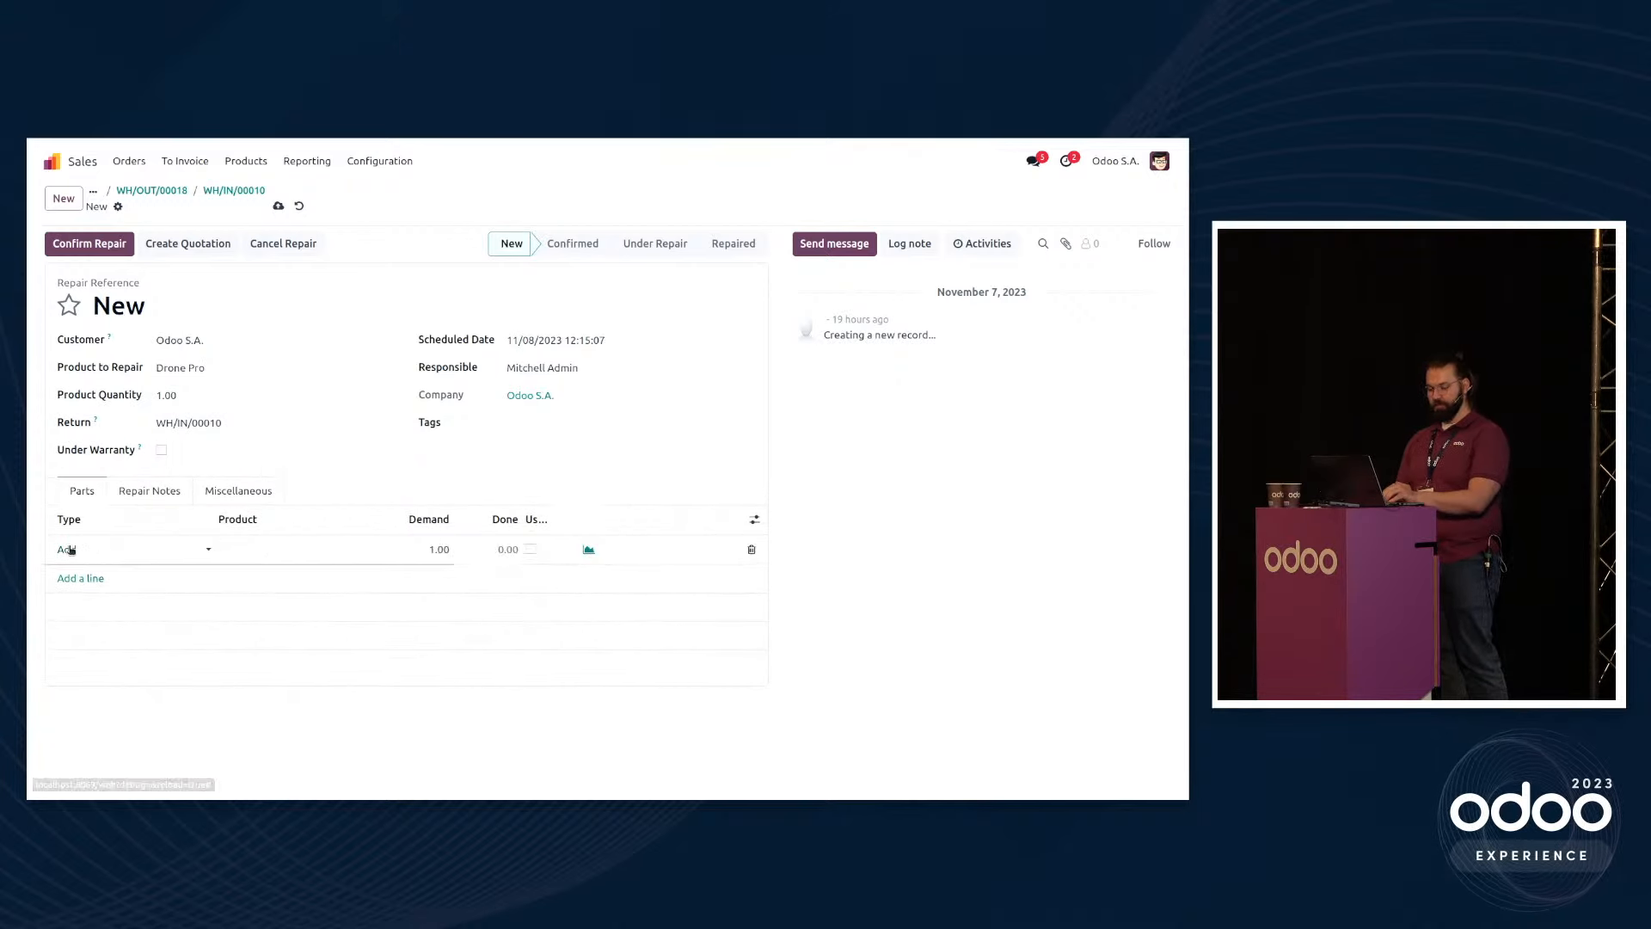
click(86, 551)
click(298, 553)
text(drone par)
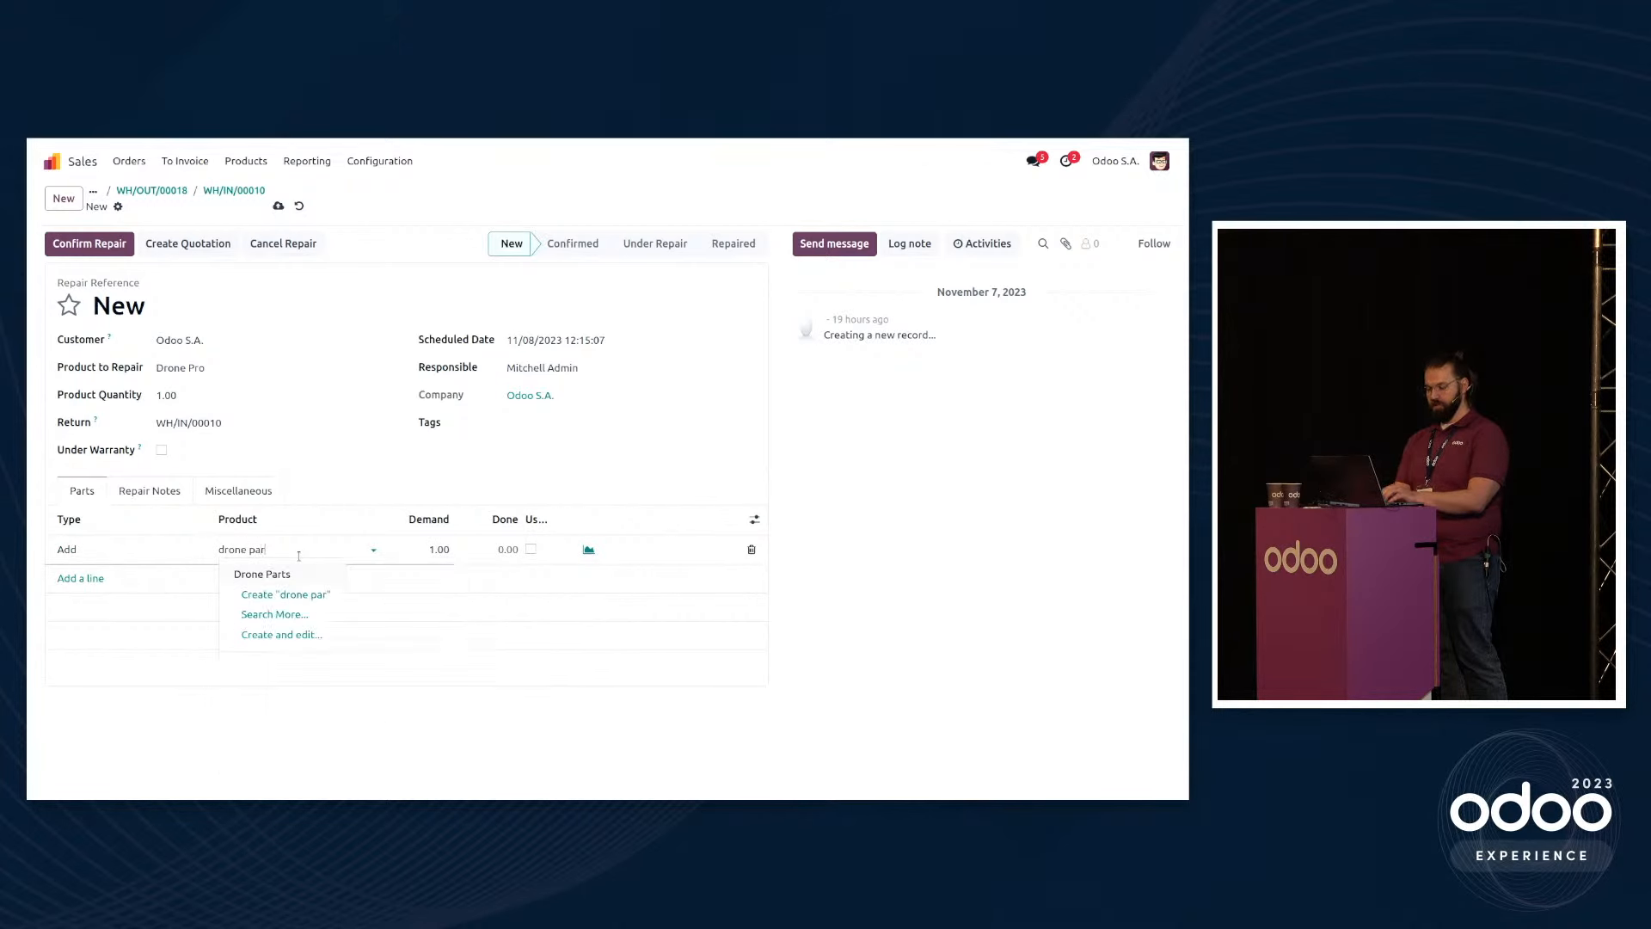
key(Tab)
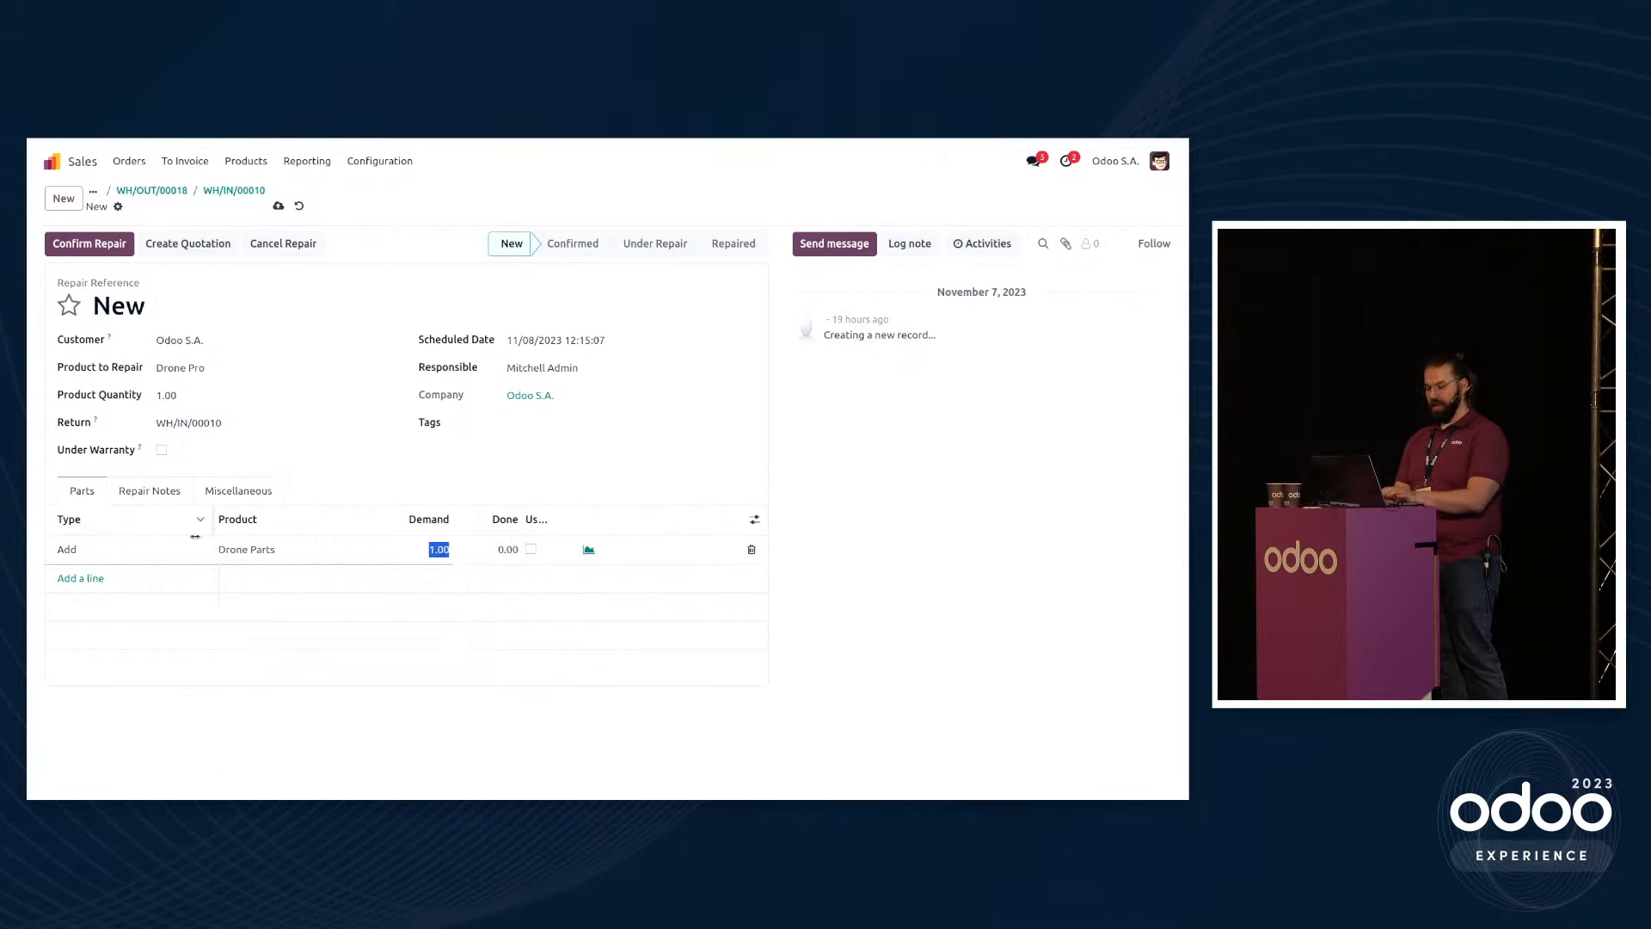
Step: Add a second part line of type Remove for Drone Parts
click(81, 578)
click(86, 577)
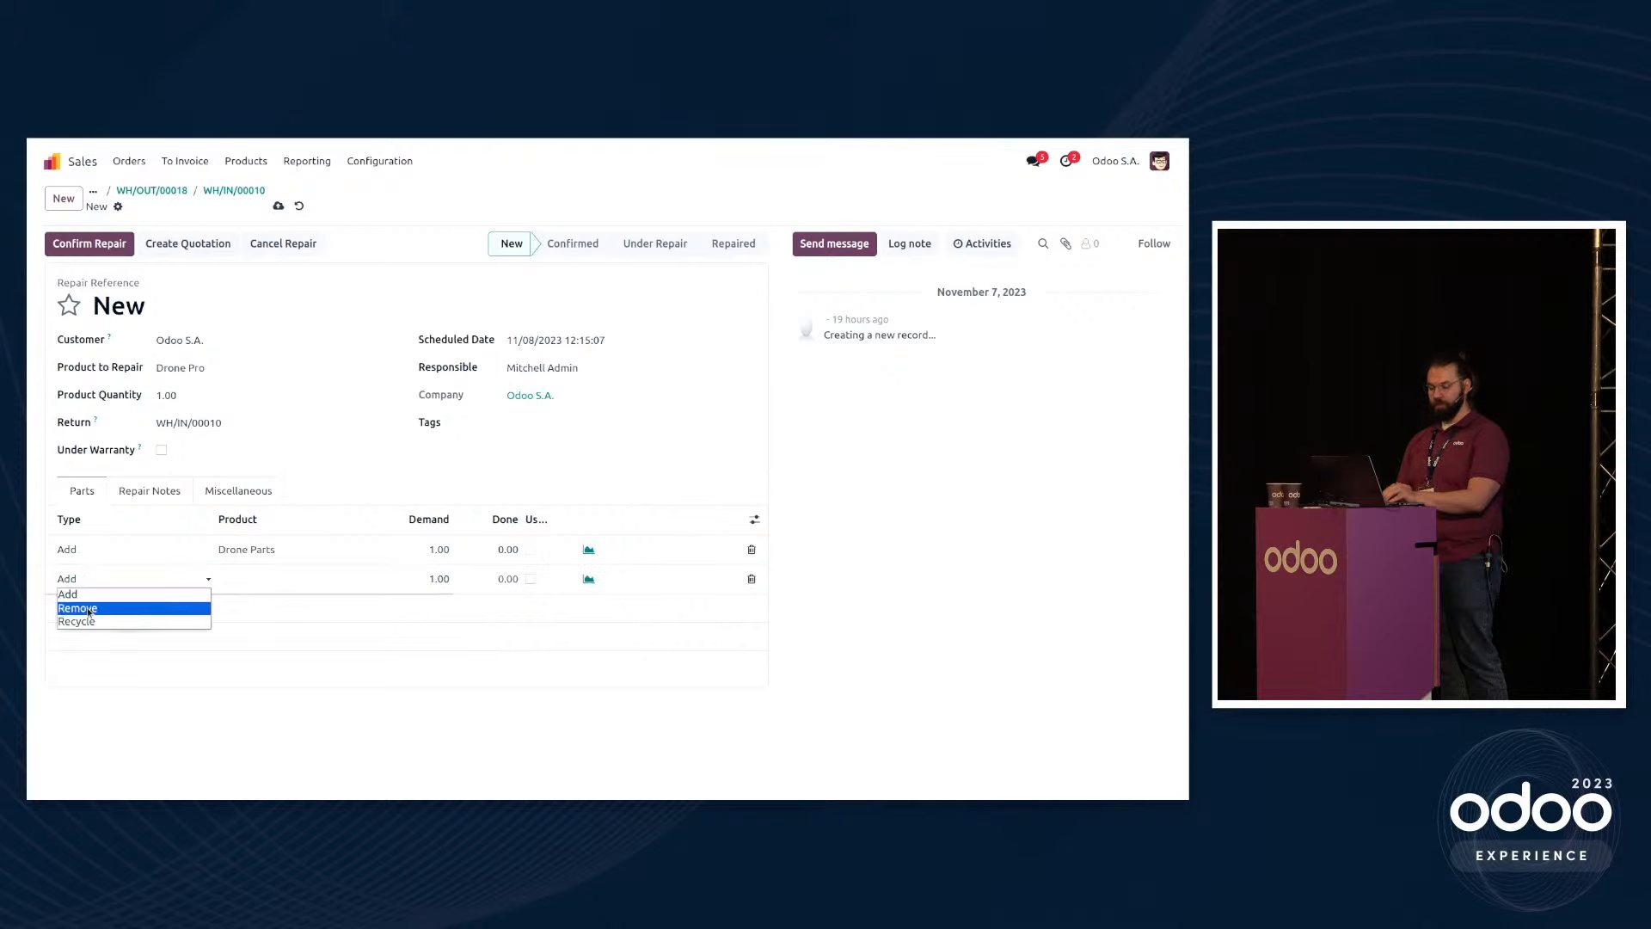
click(88, 608)
click(257, 581)
text(drone)
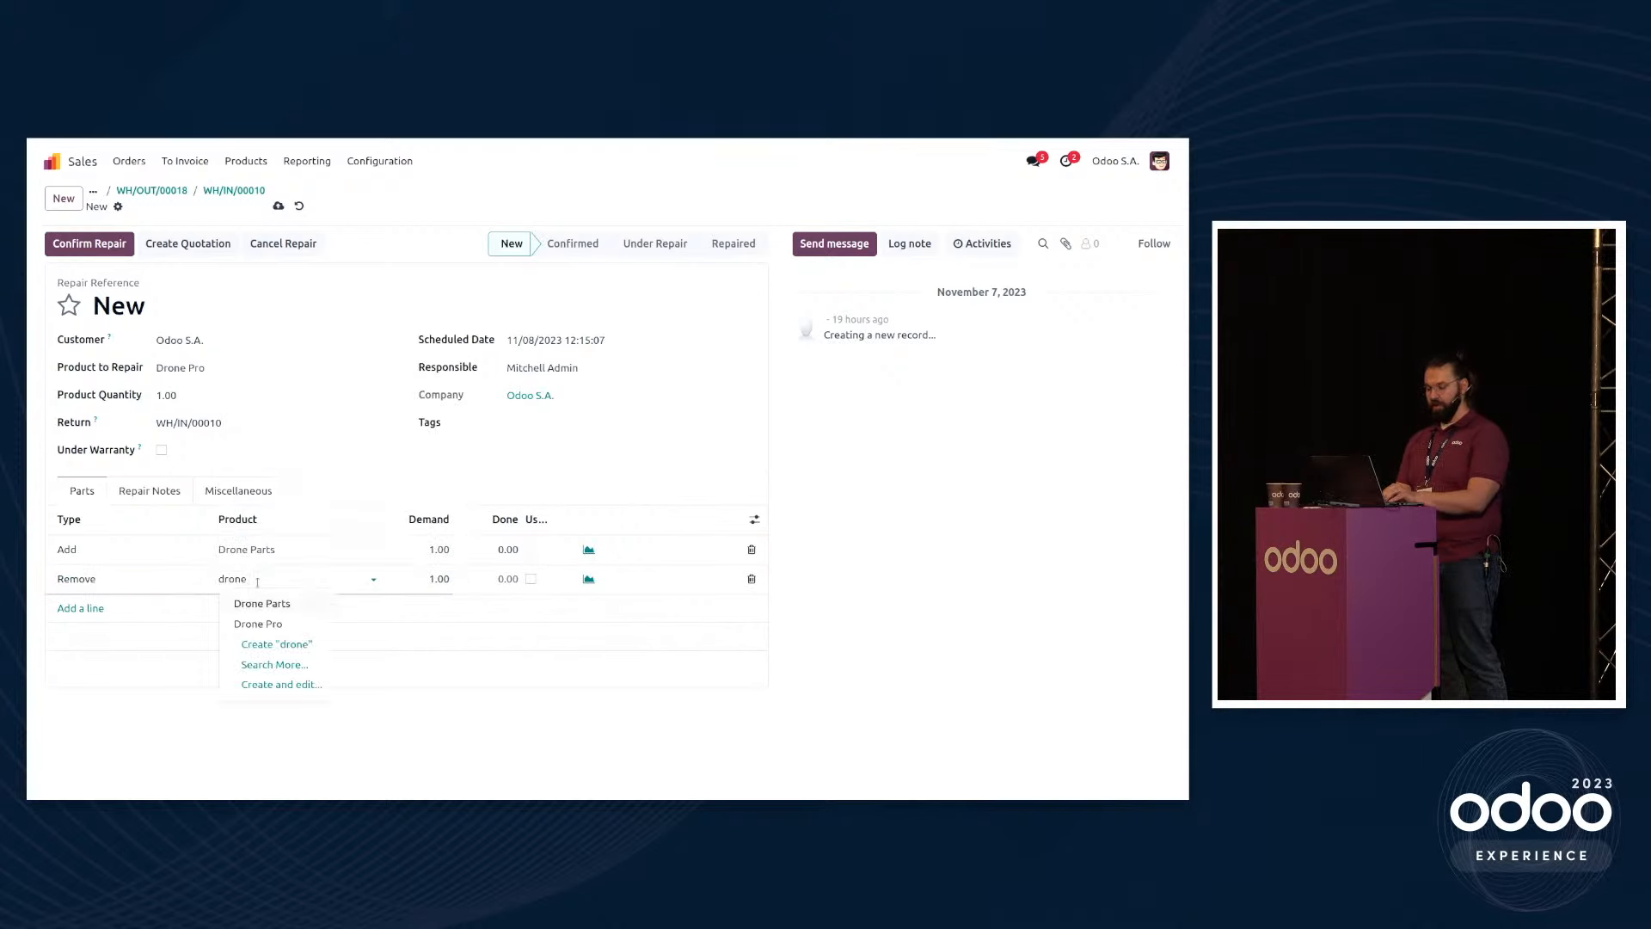
click(288, 604)
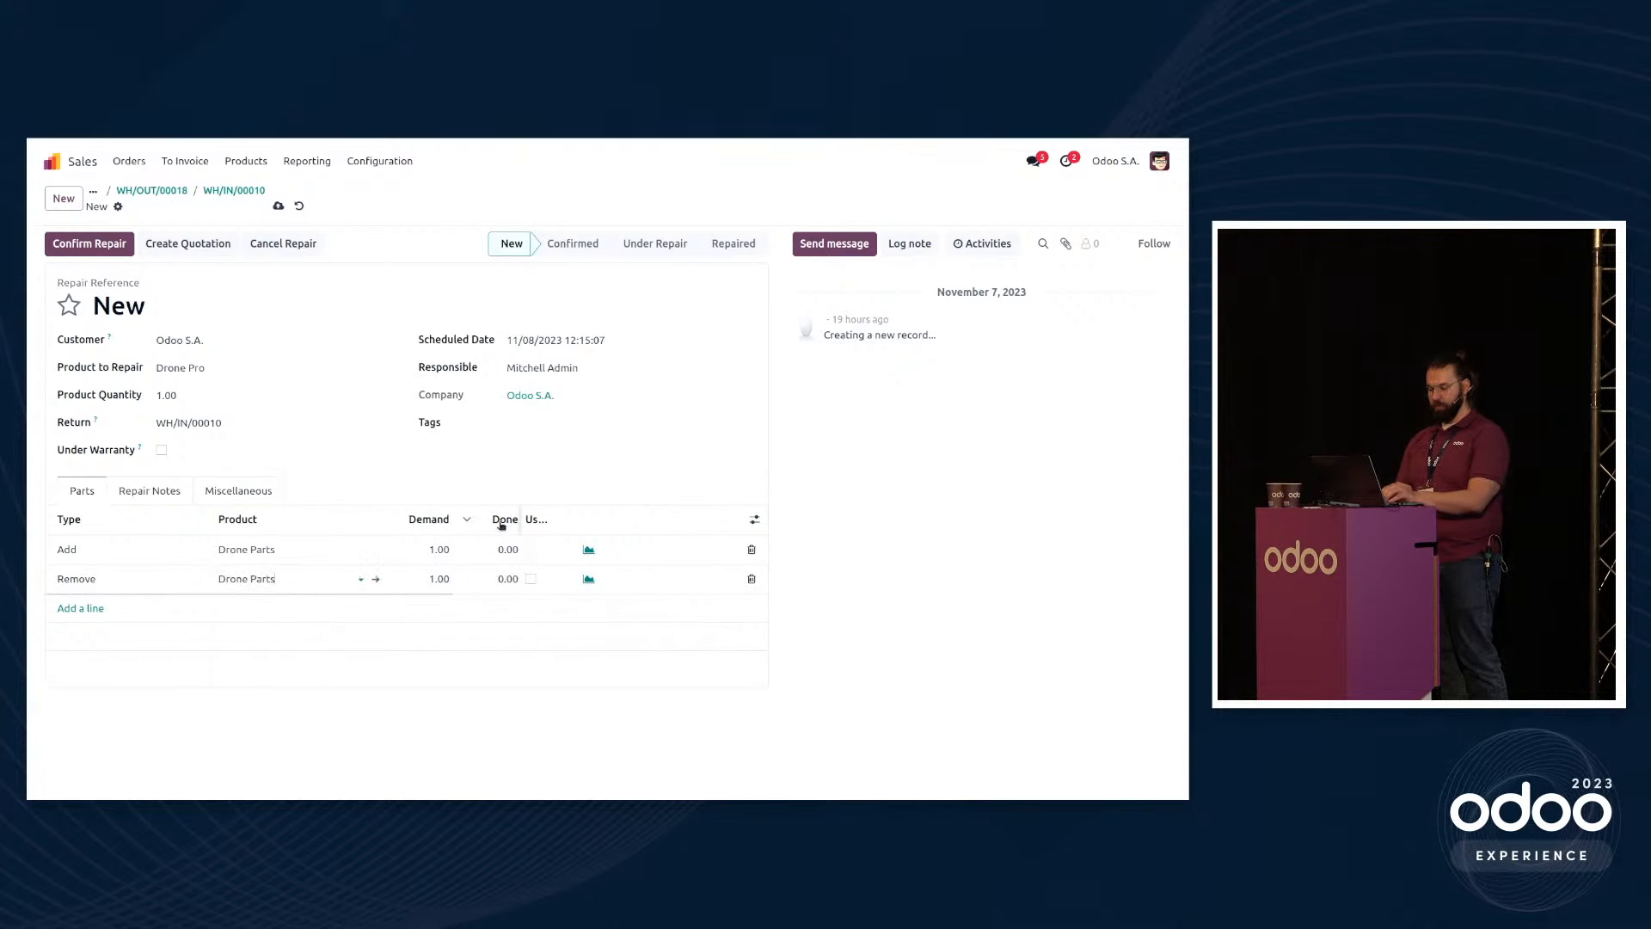
Step: Mark the repair as under warranty, and process the order from confirmation through to the end of the repair
click(161, 450)
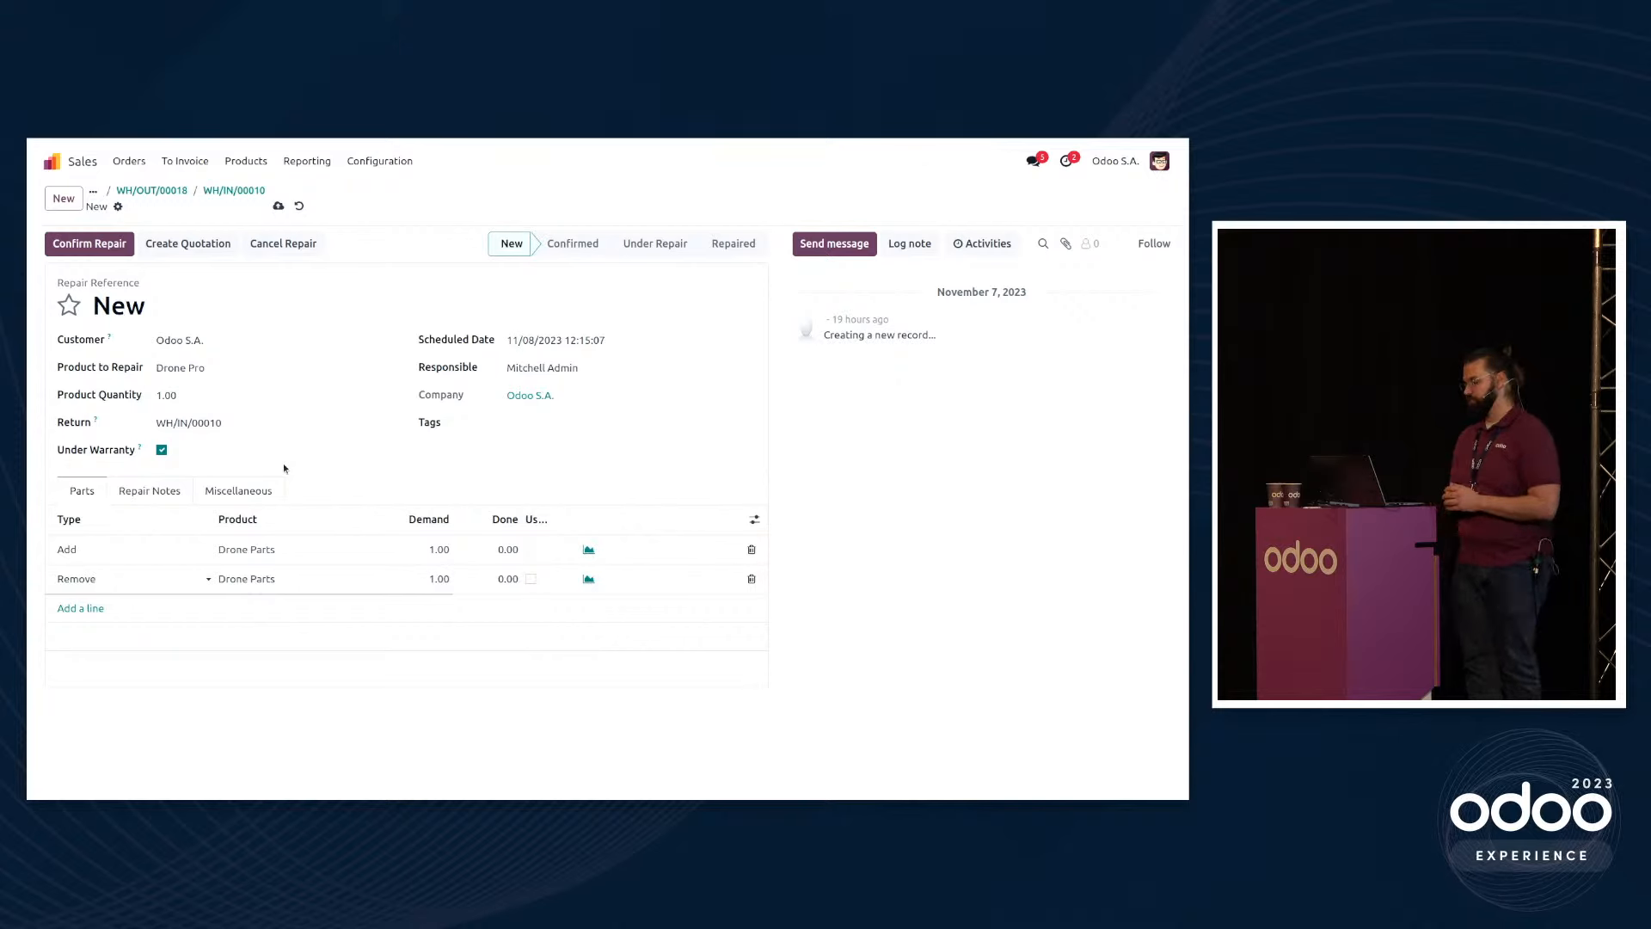
click(91, 247)
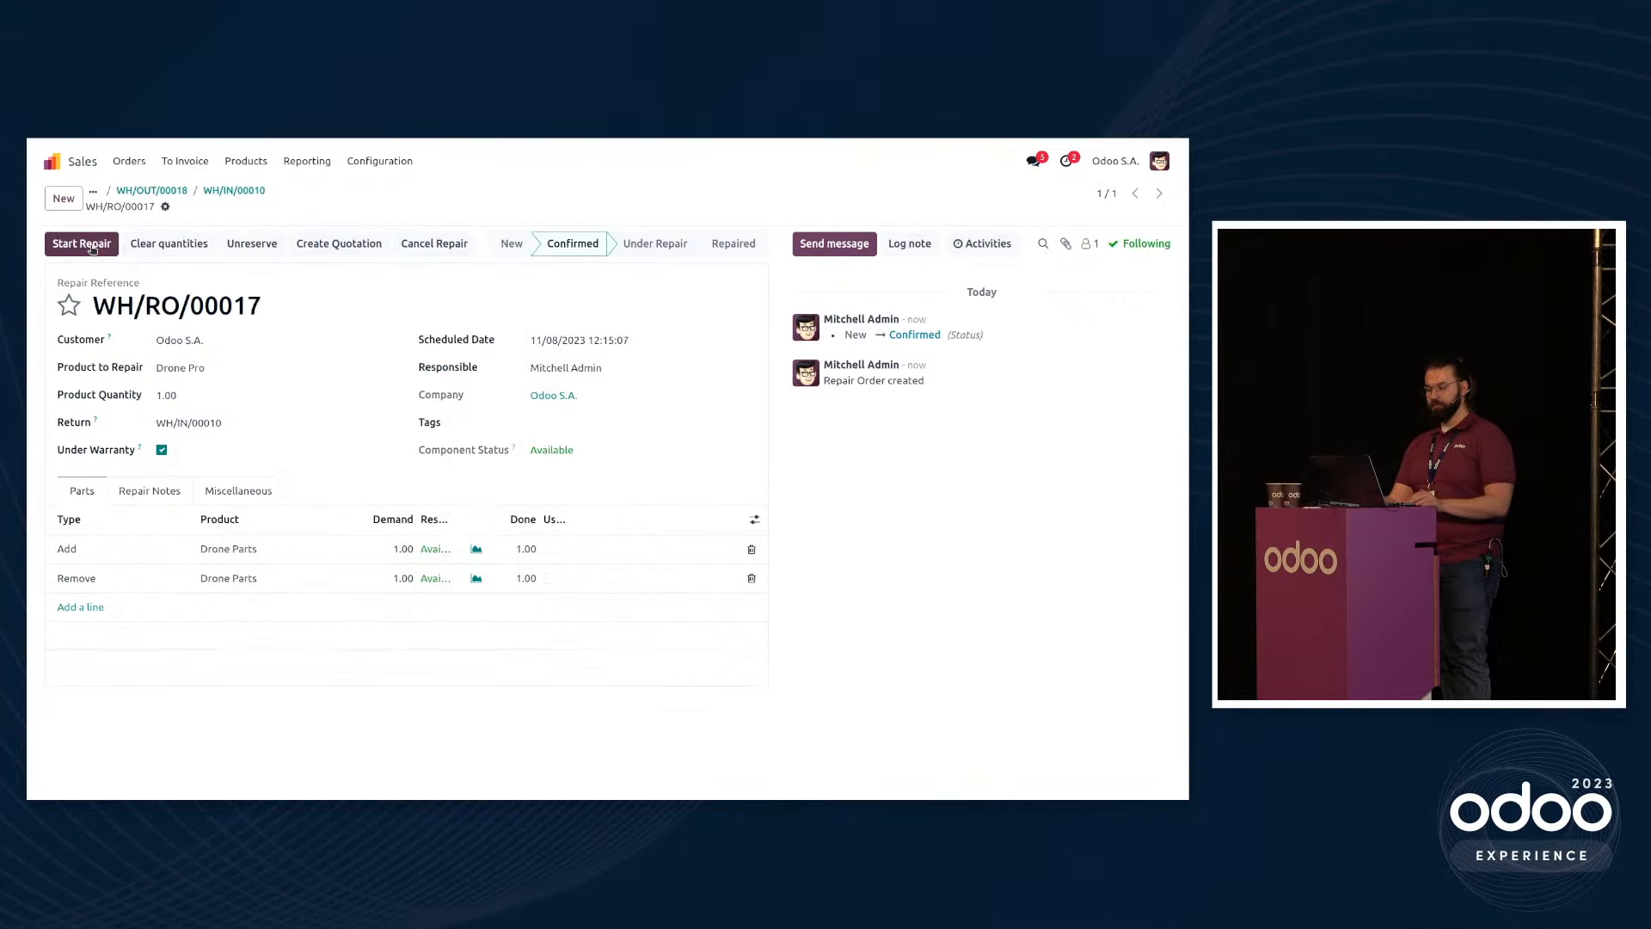
click(82, 245)
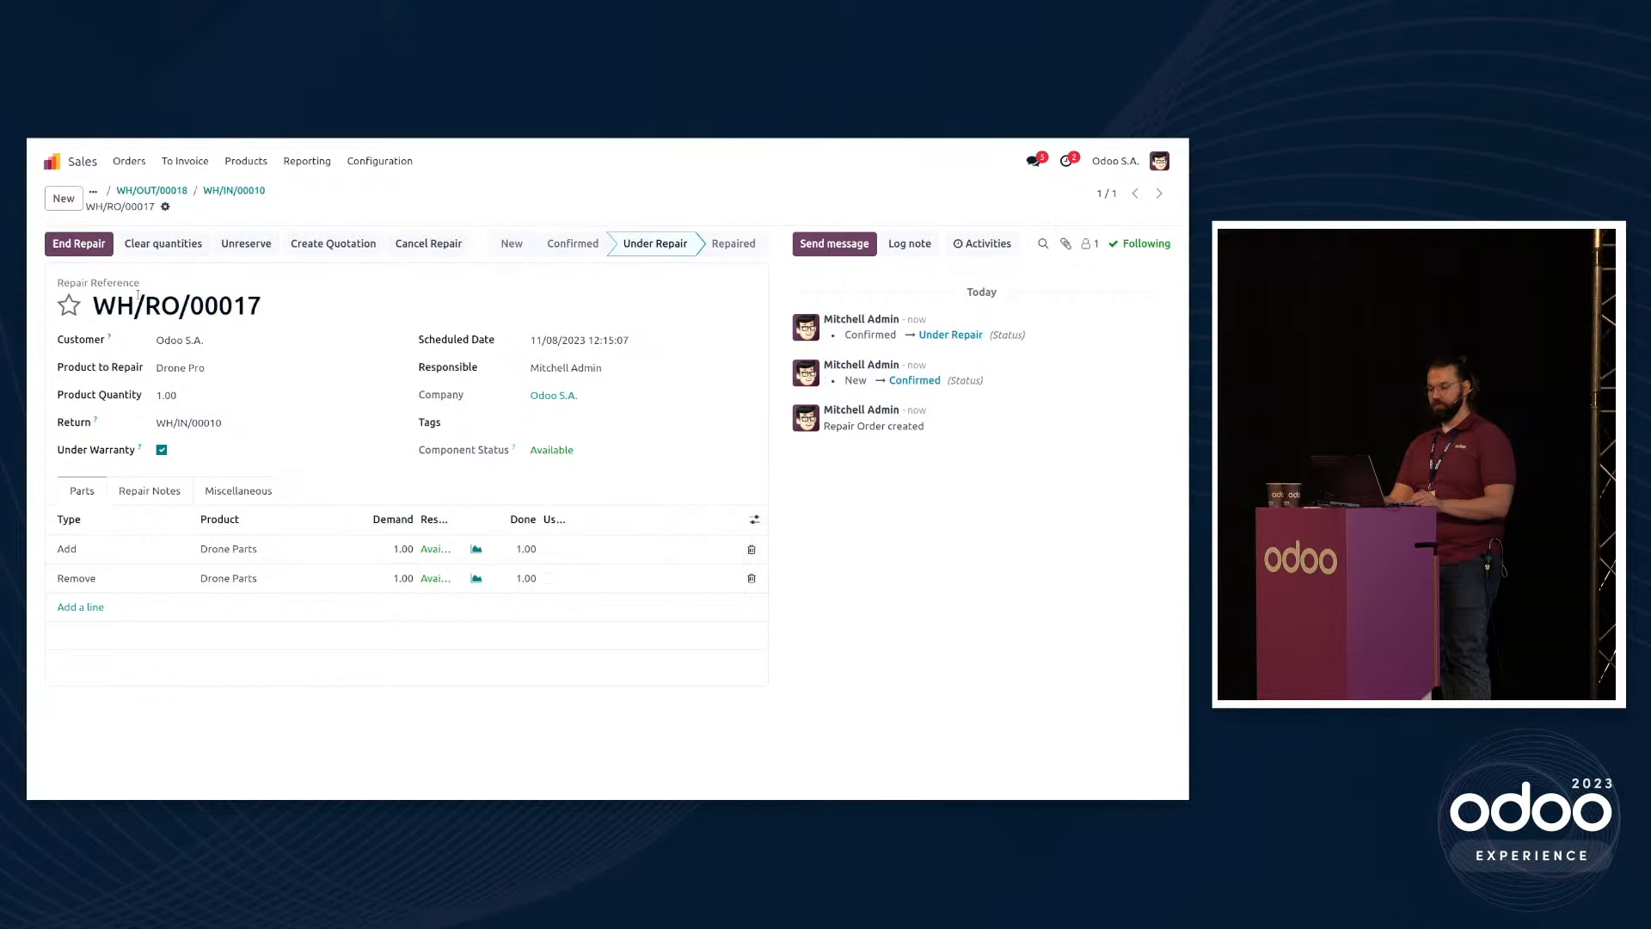
click(96, 249)
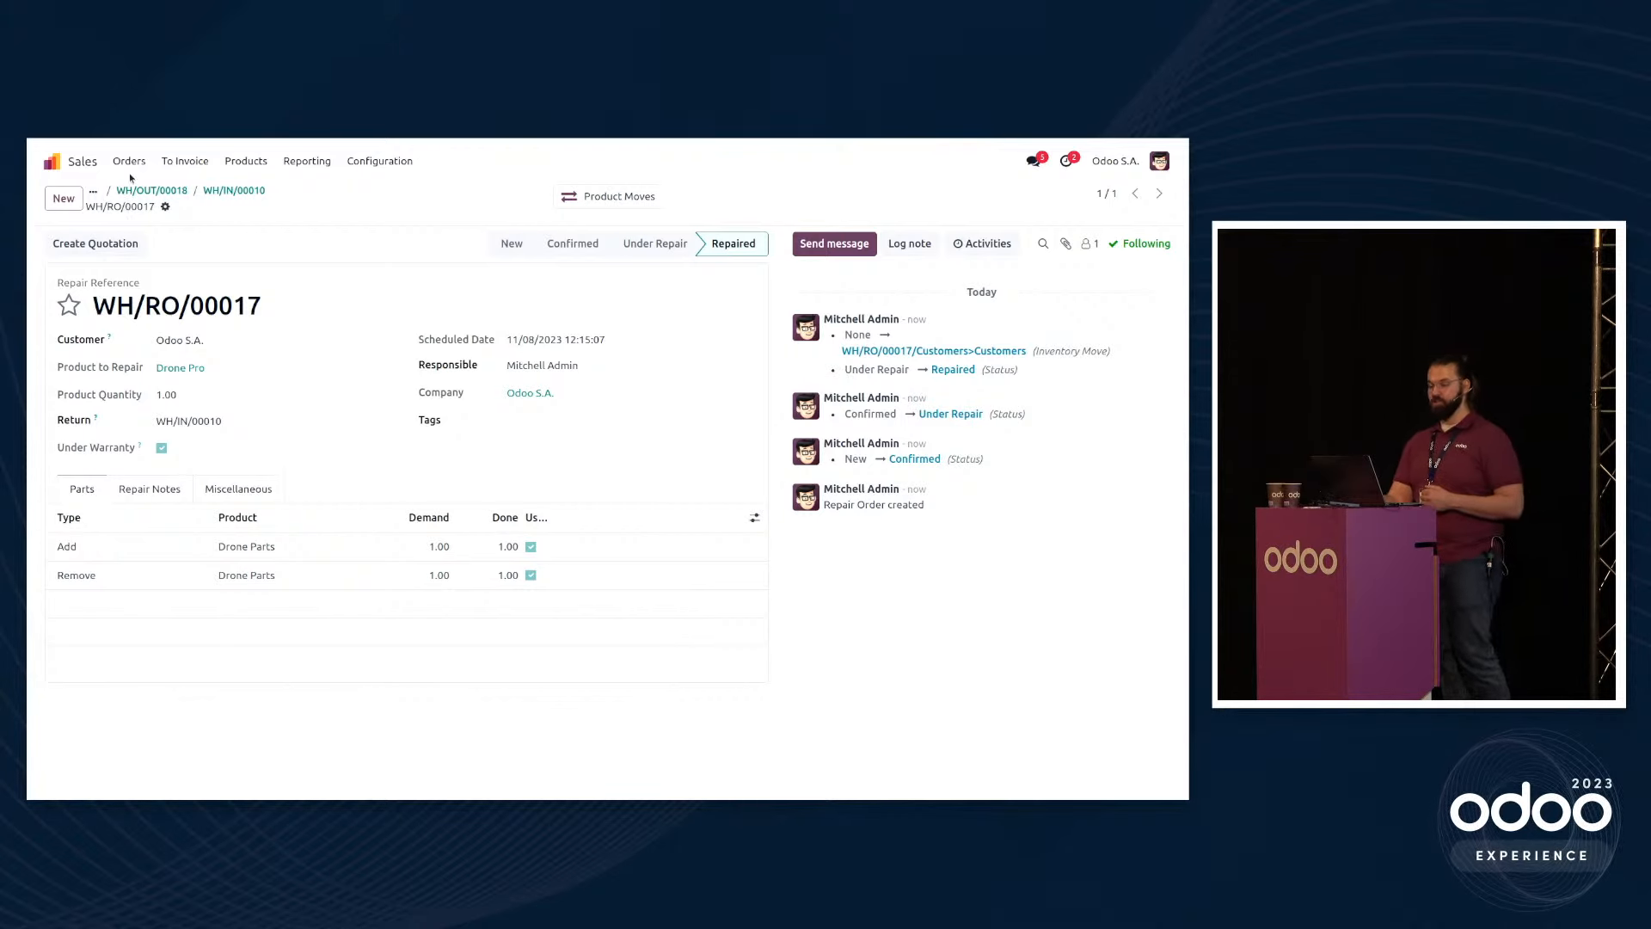
Step: Create a return of the Drone Pro from the sales order's return receipt and validate the resulting delivery to the customer
click(93, 191)
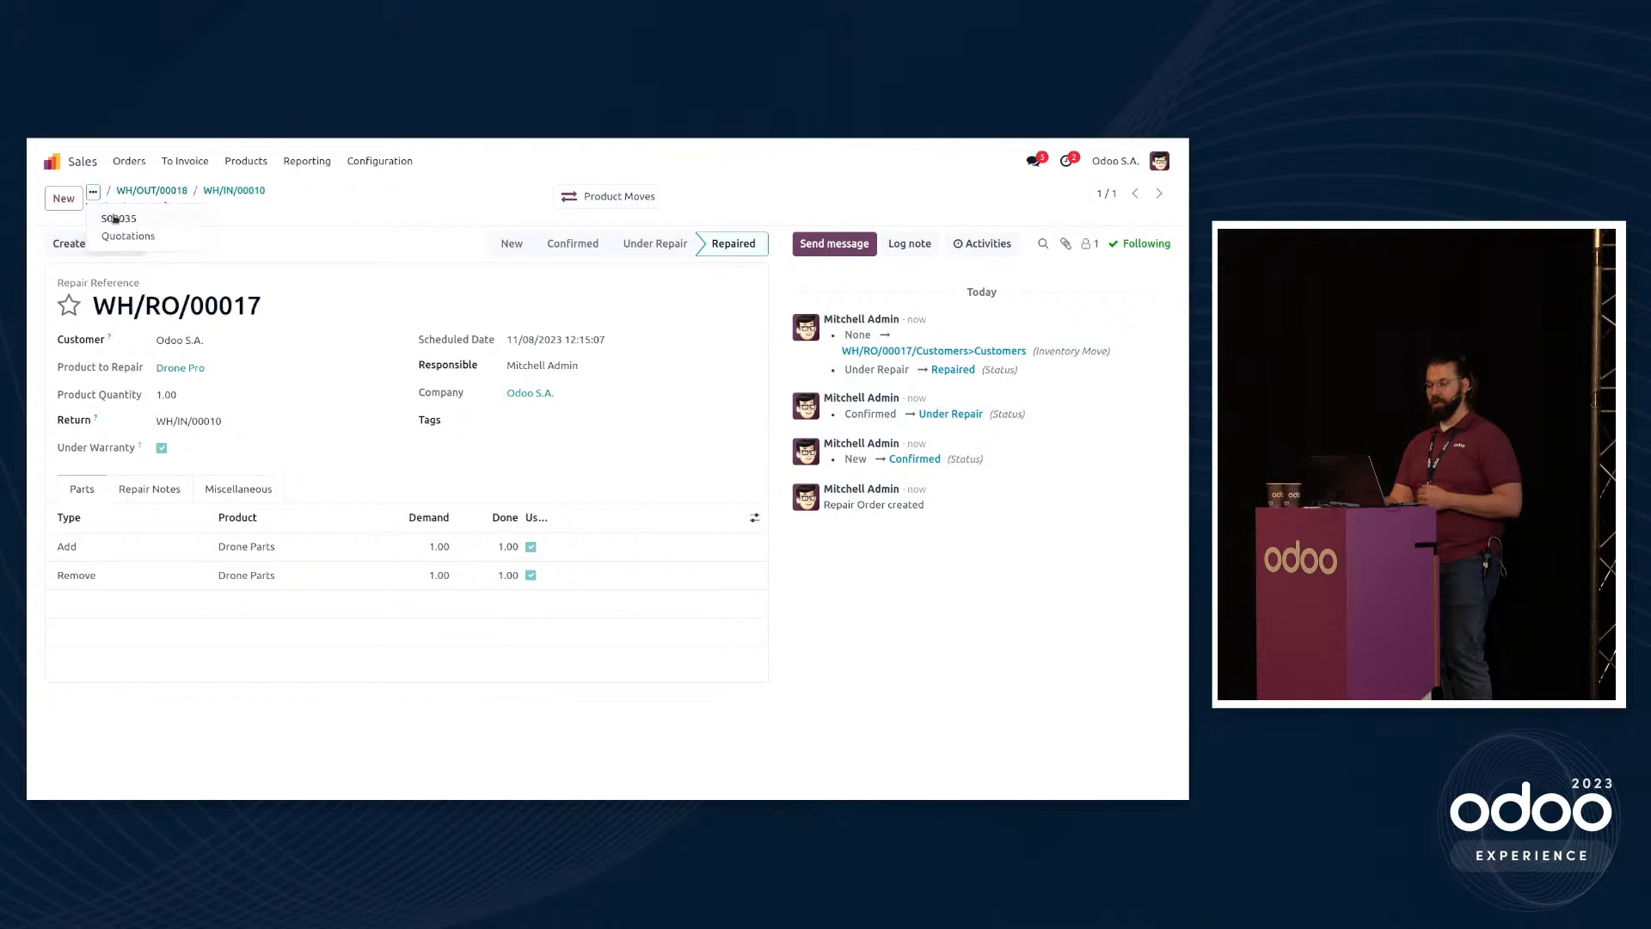
click(116, 218)
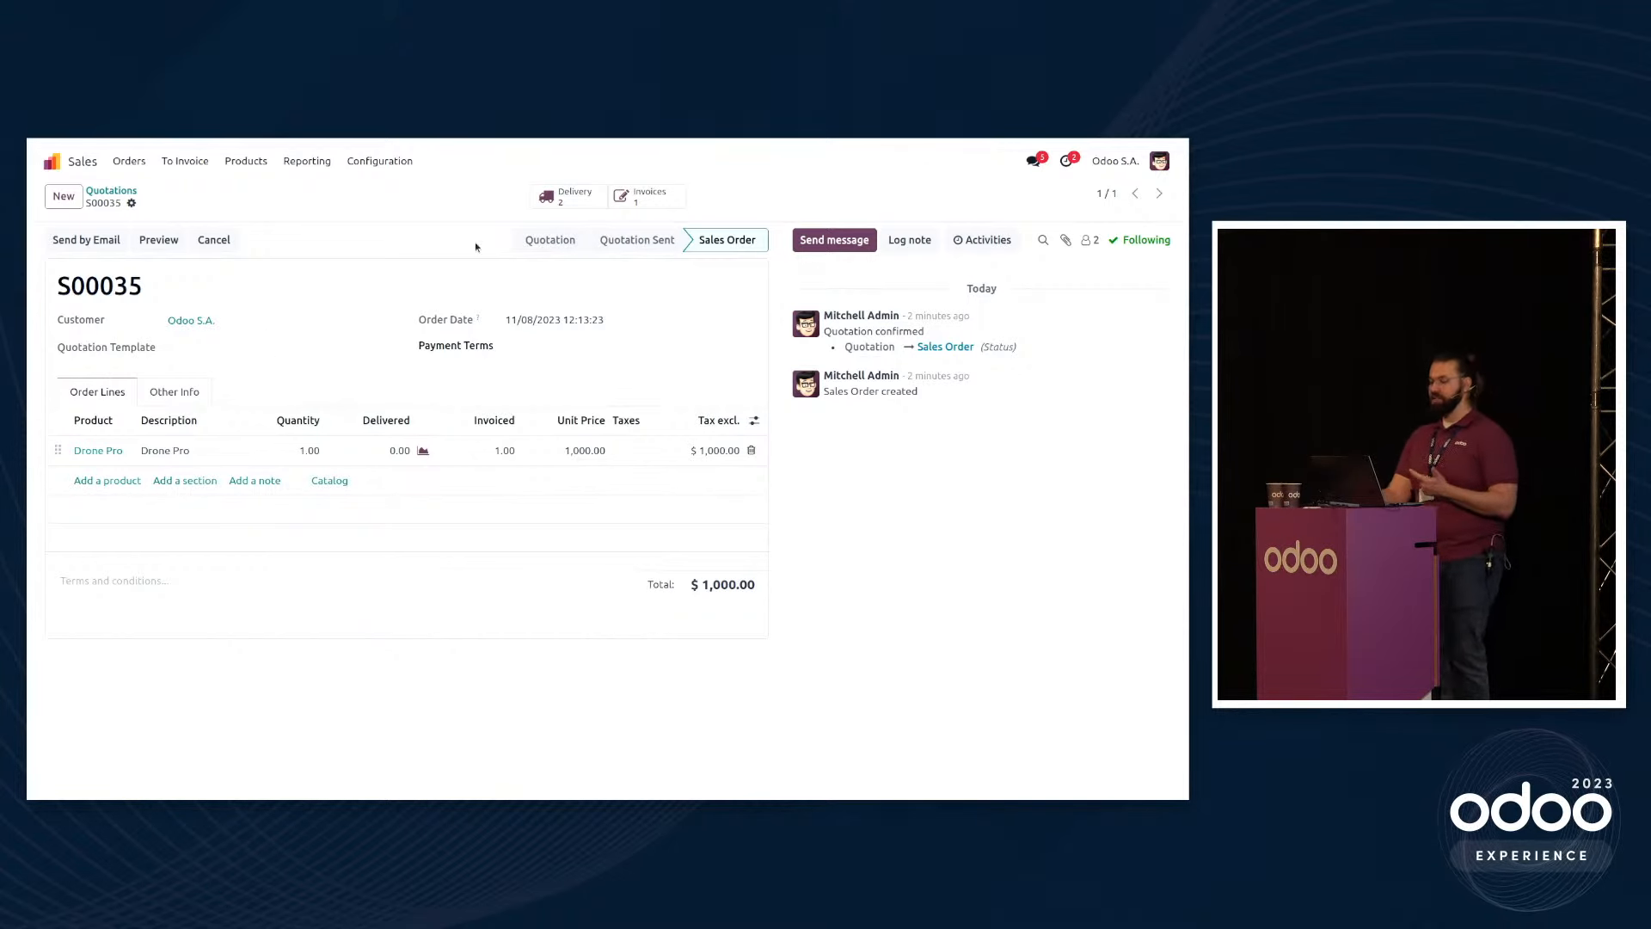
click(570, 203)
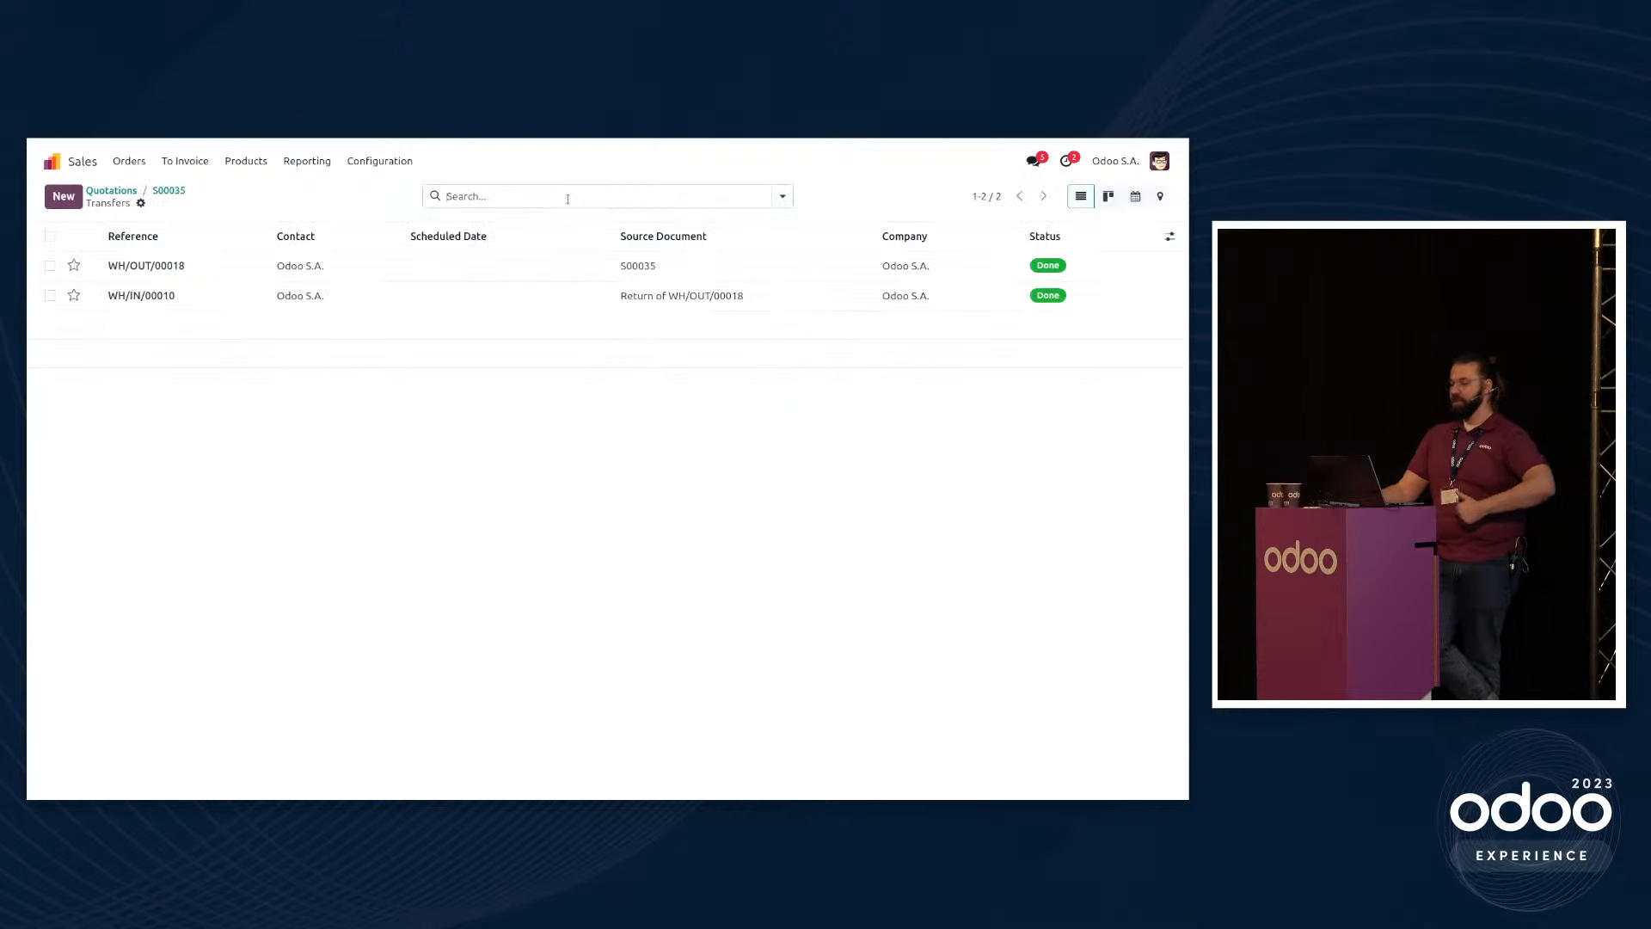
click(355, 305)
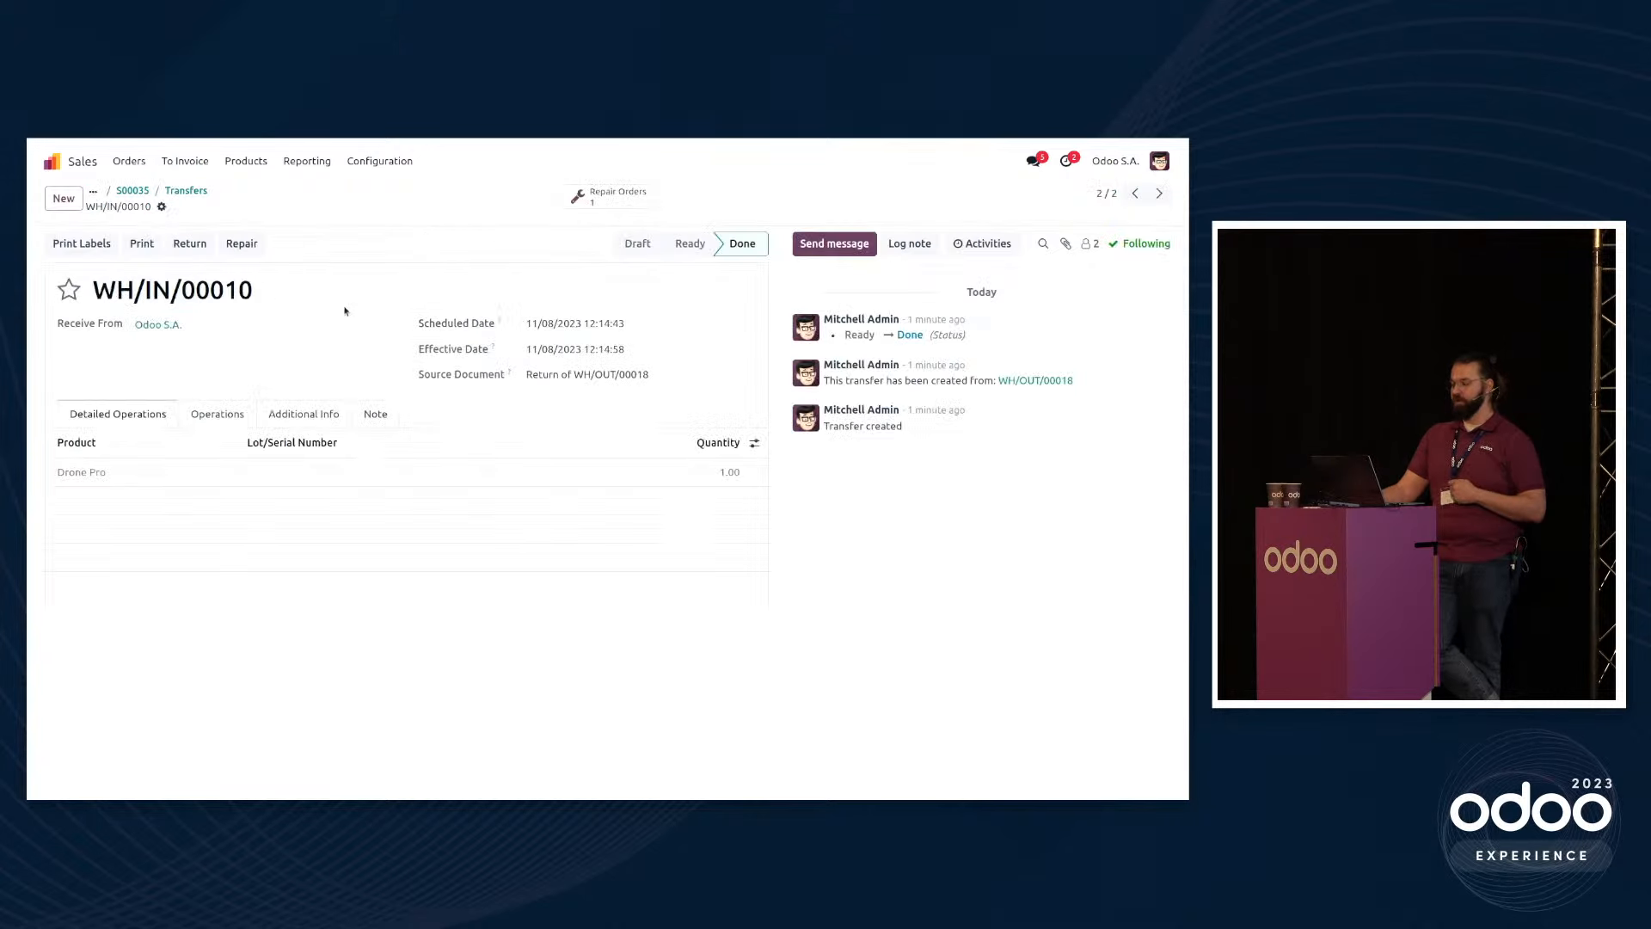
click(190, 244)
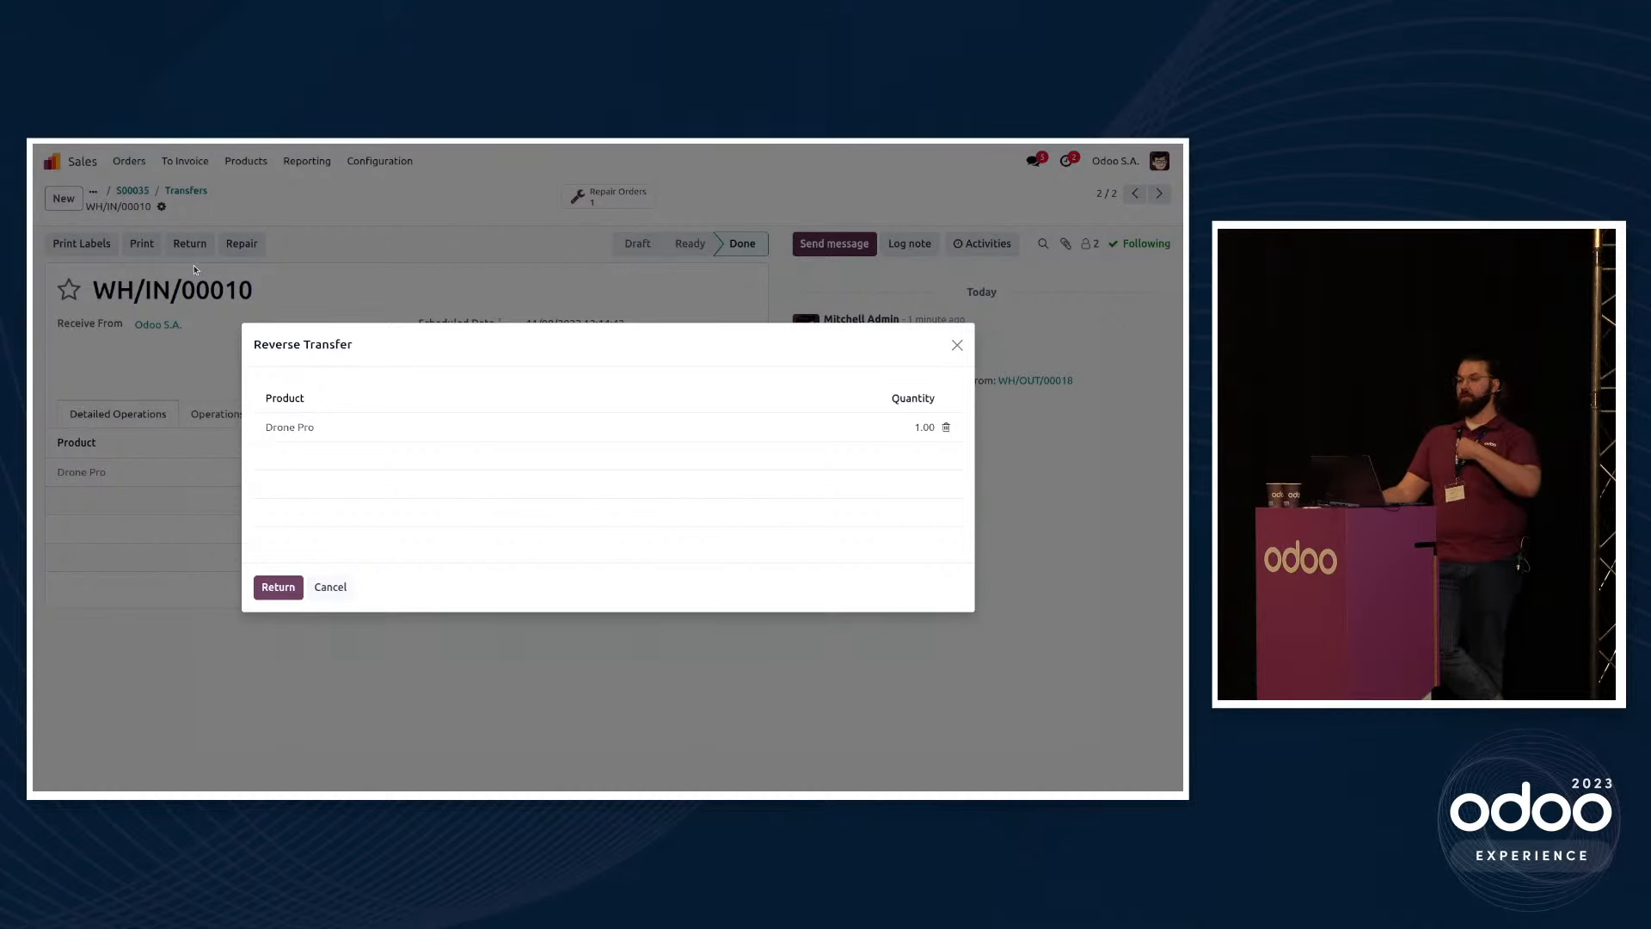
click(277, 587)
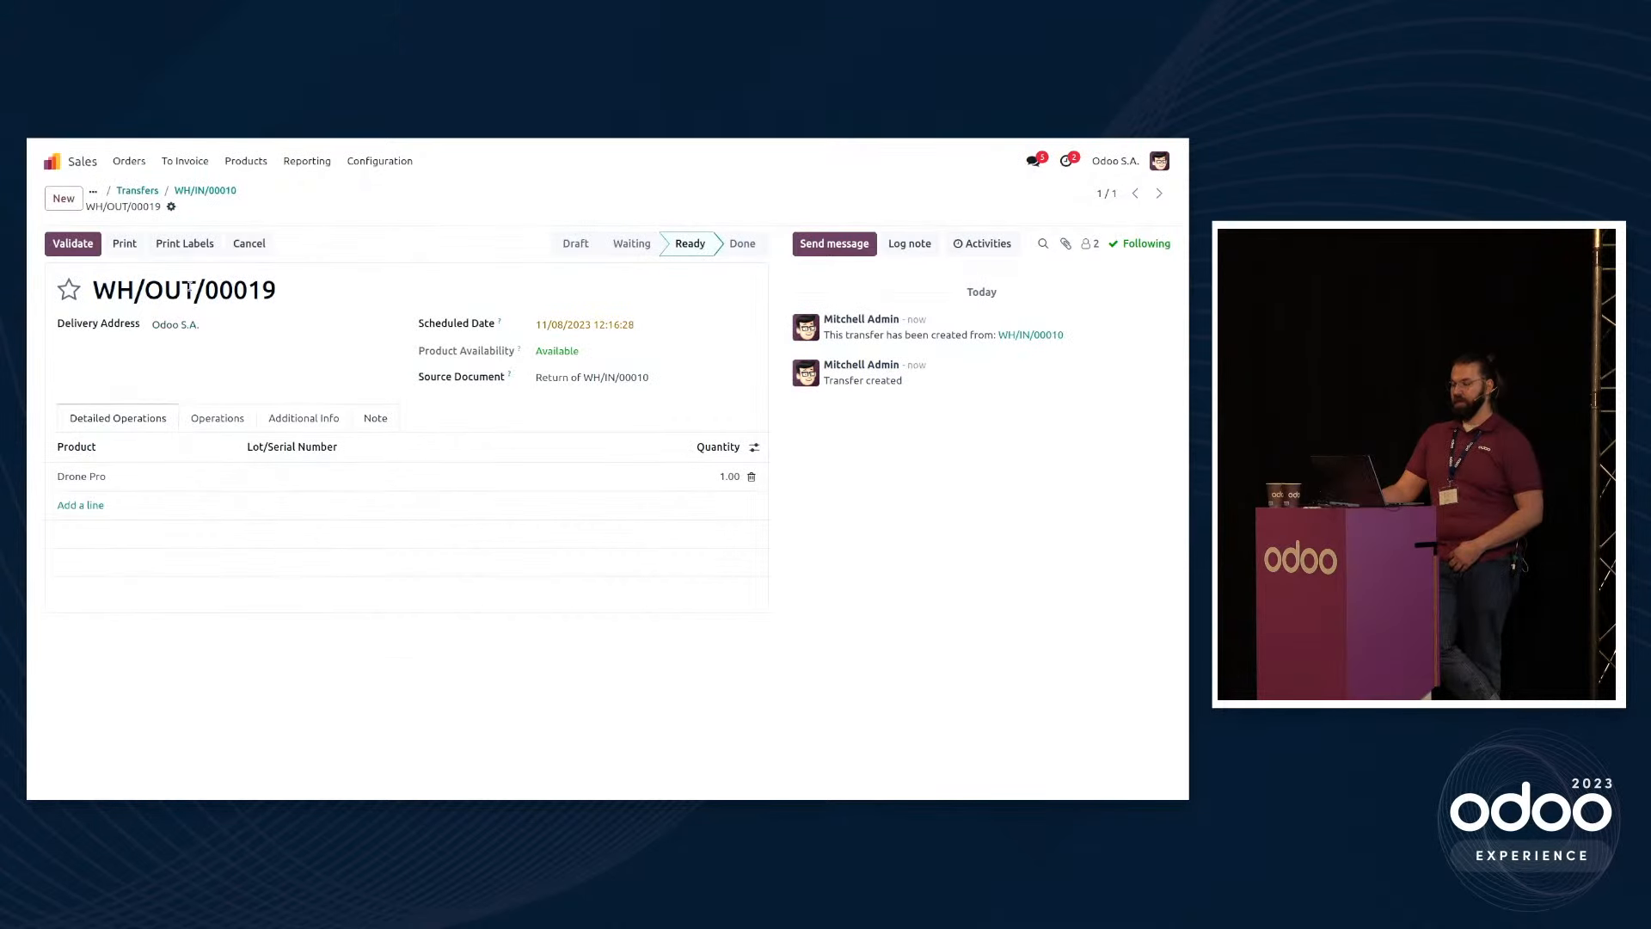
drag(196, 289, 144, 289)
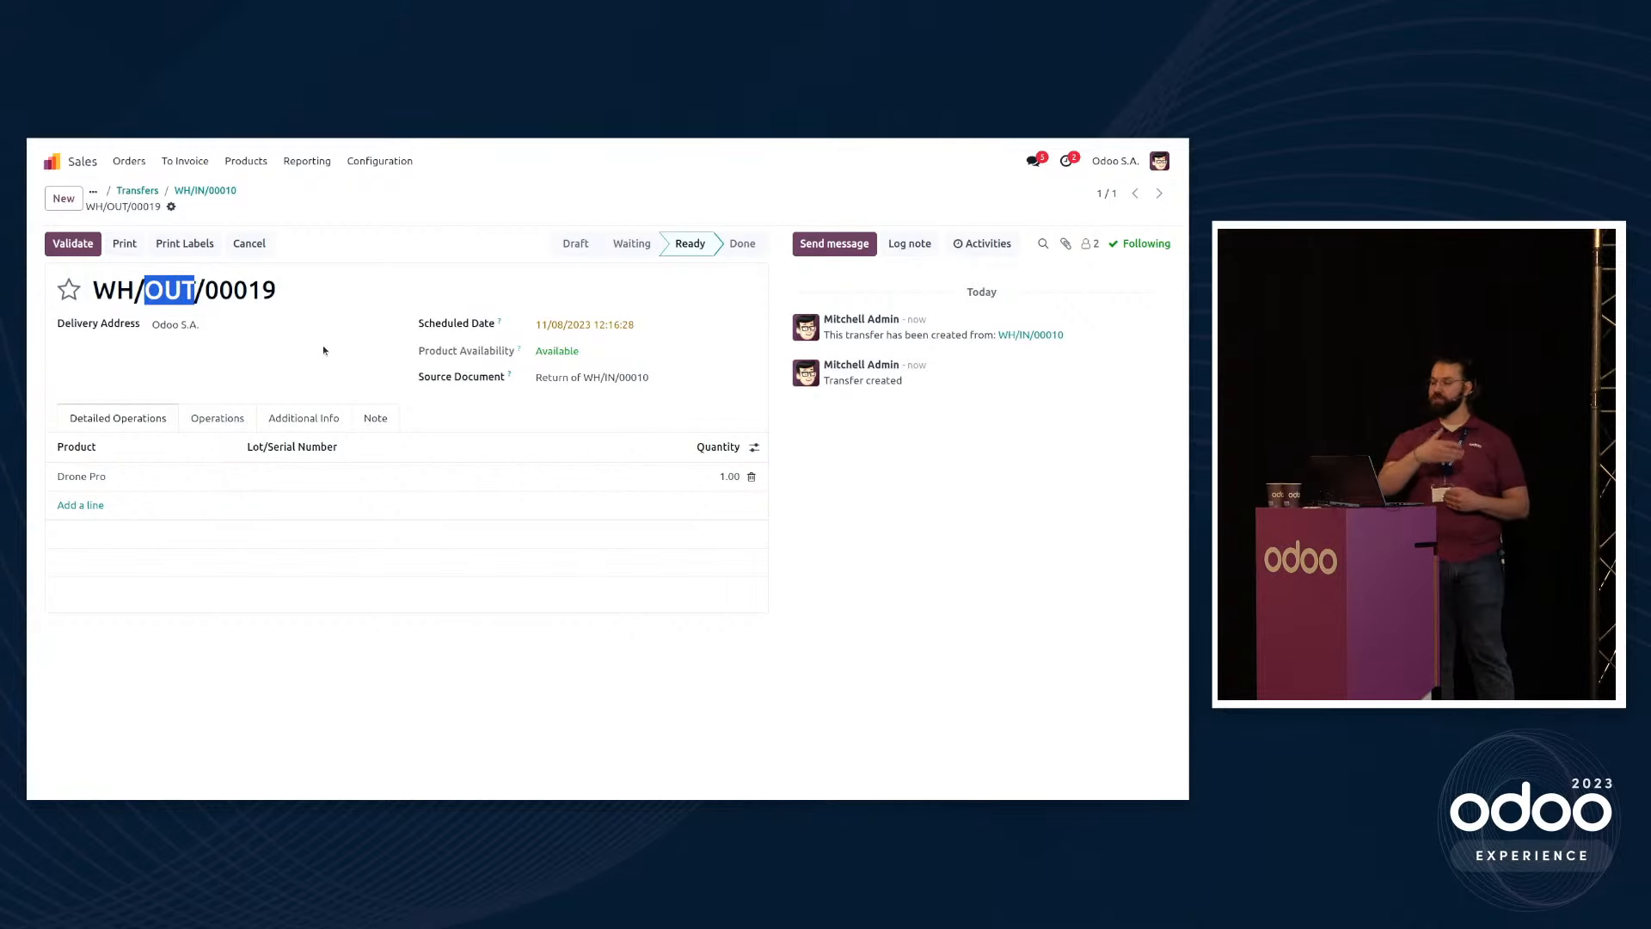
click(79, 245)
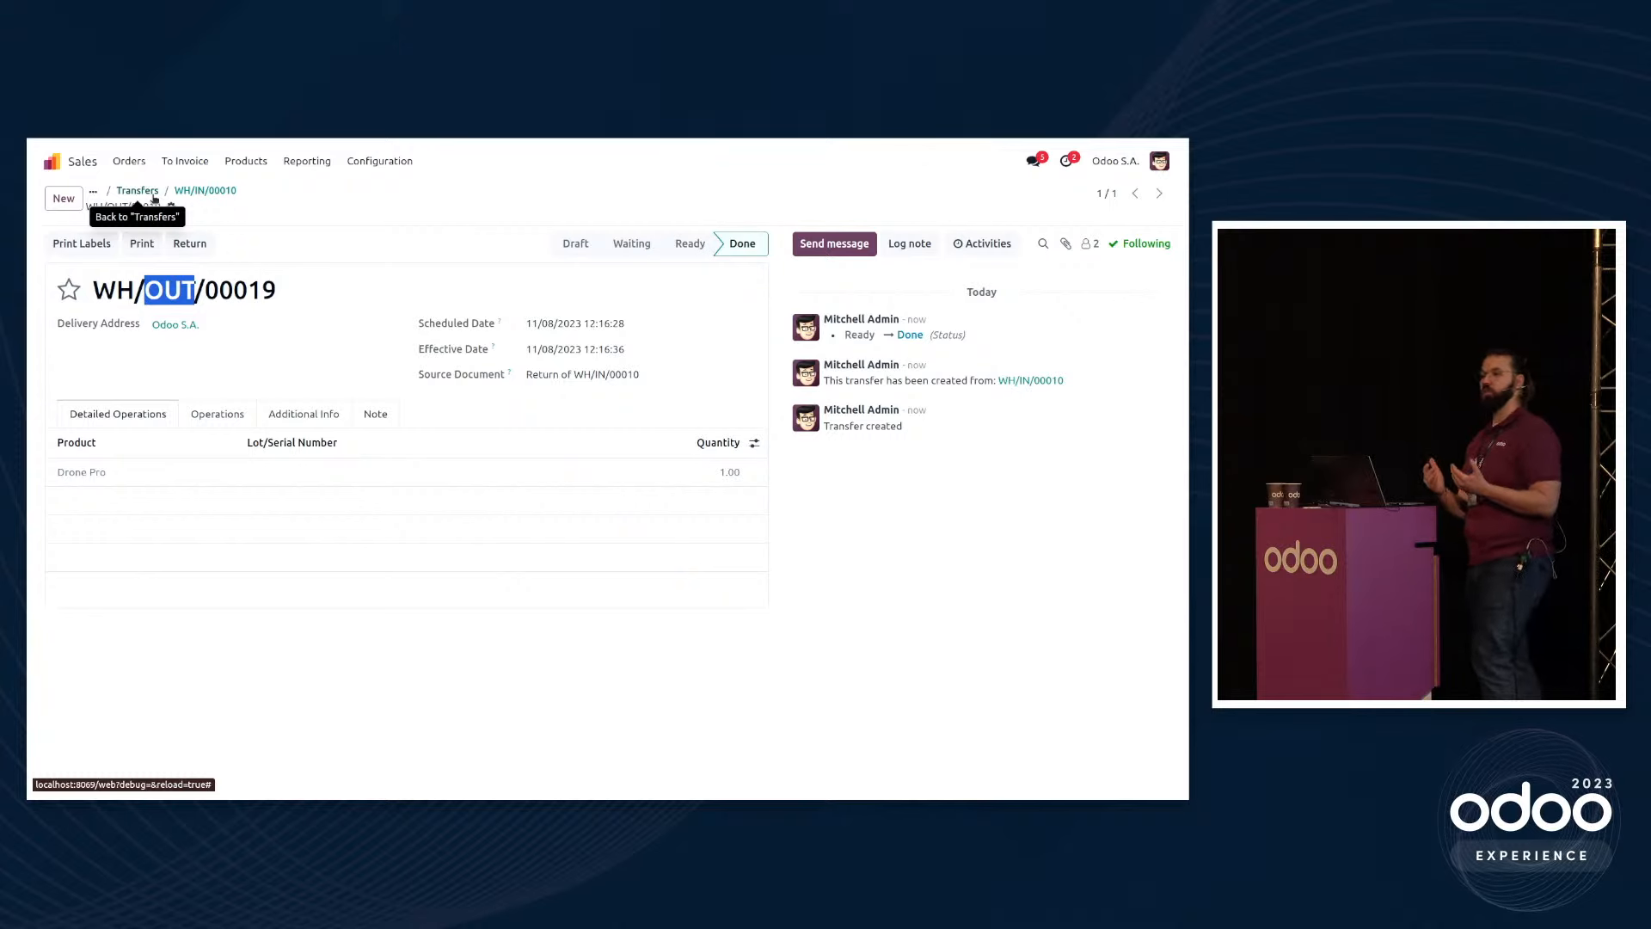
click(340, 210)
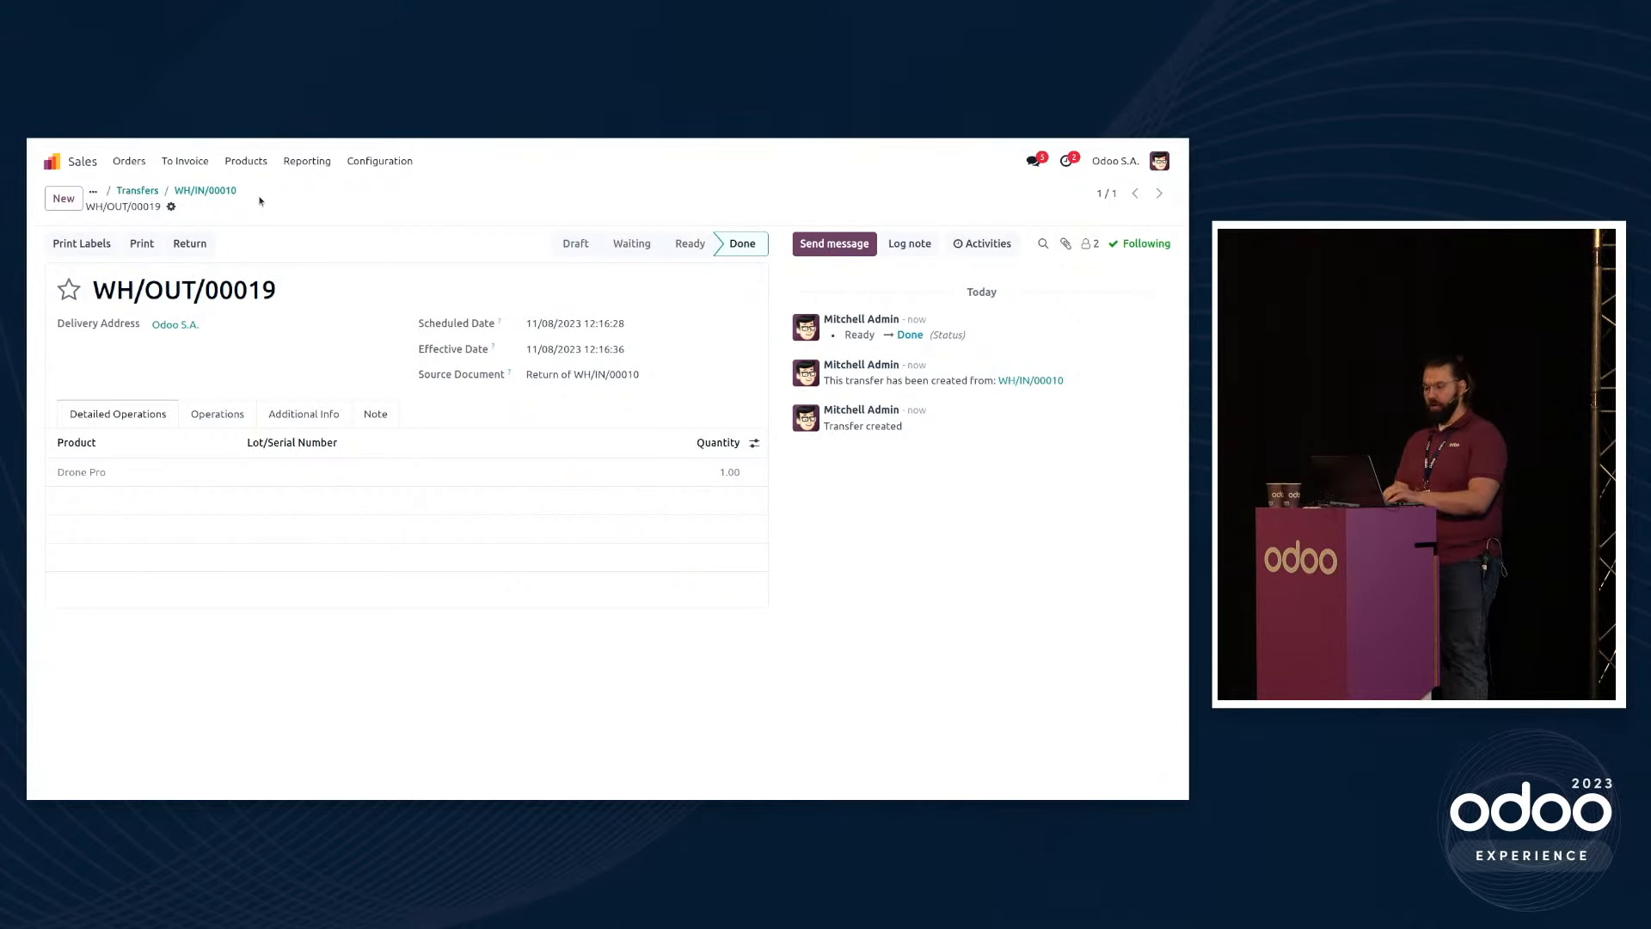
Step: Open the Drone Repair Service product and examine its Create Repair option and product type, keeping the type as Service
click(150, 191)
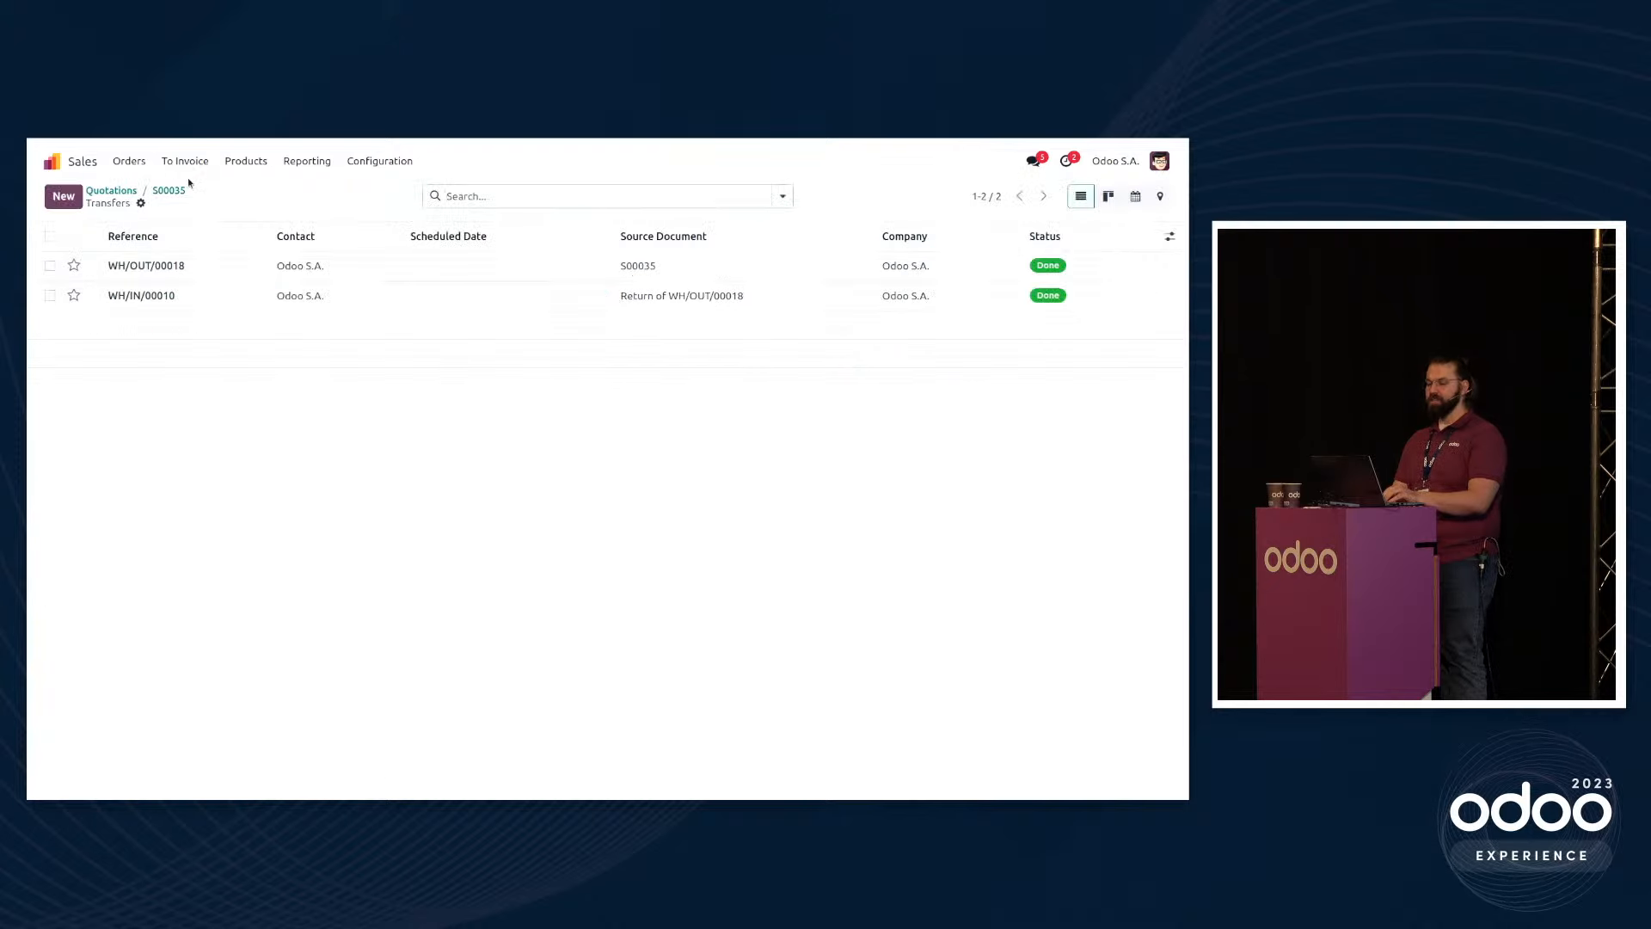
click(231, 164)
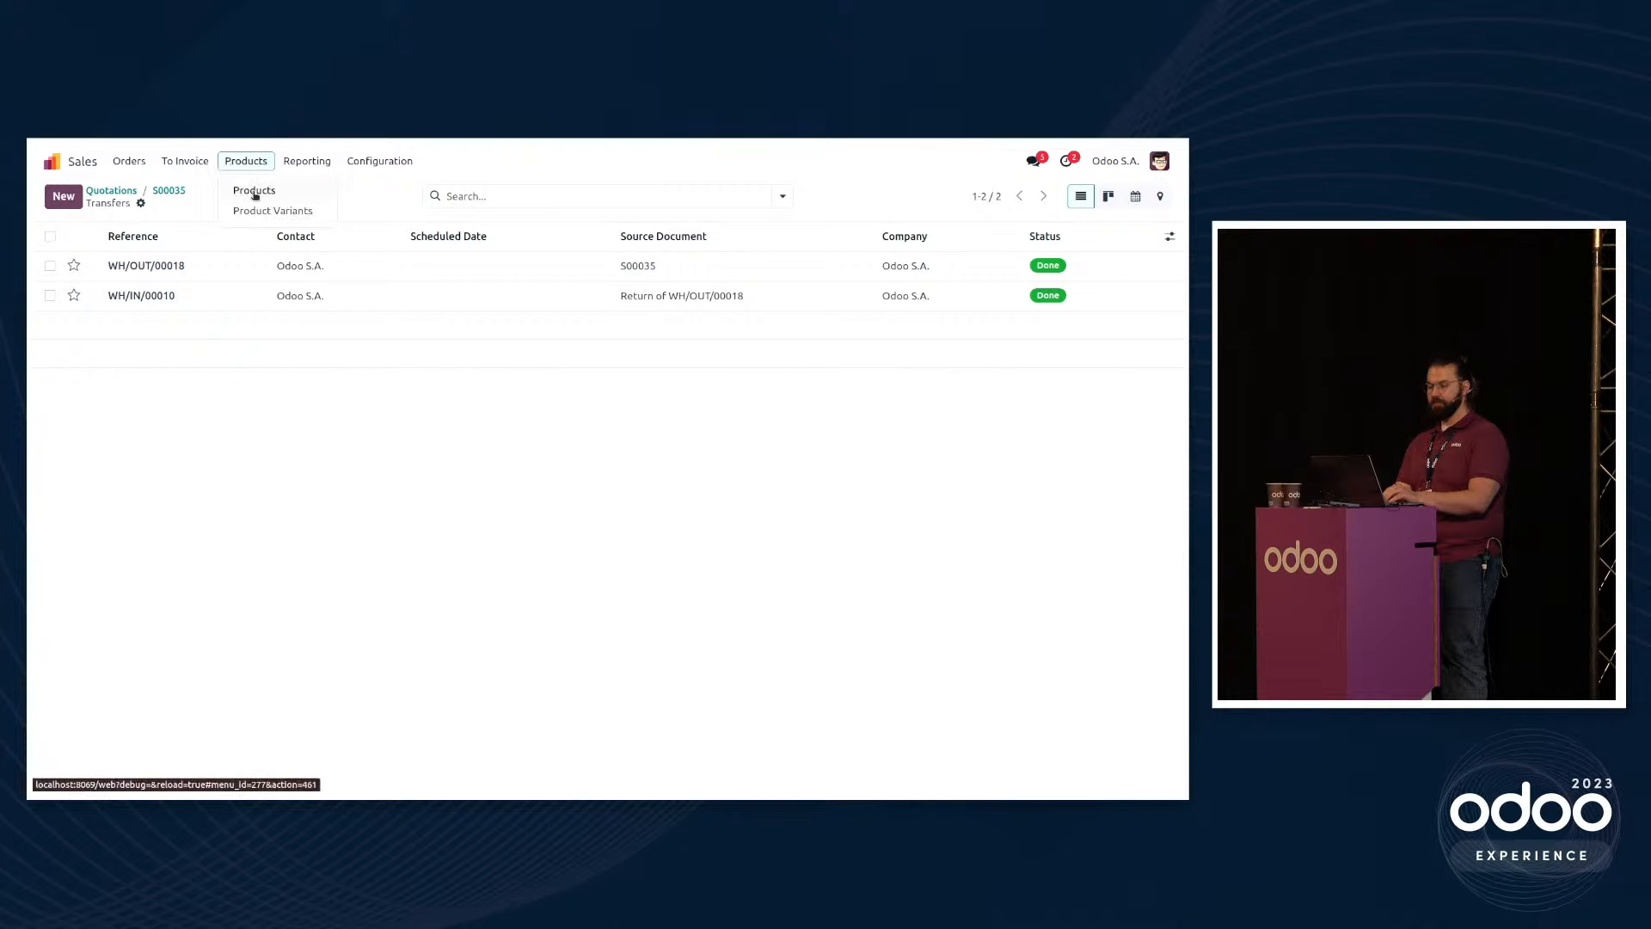
click(245, 188)
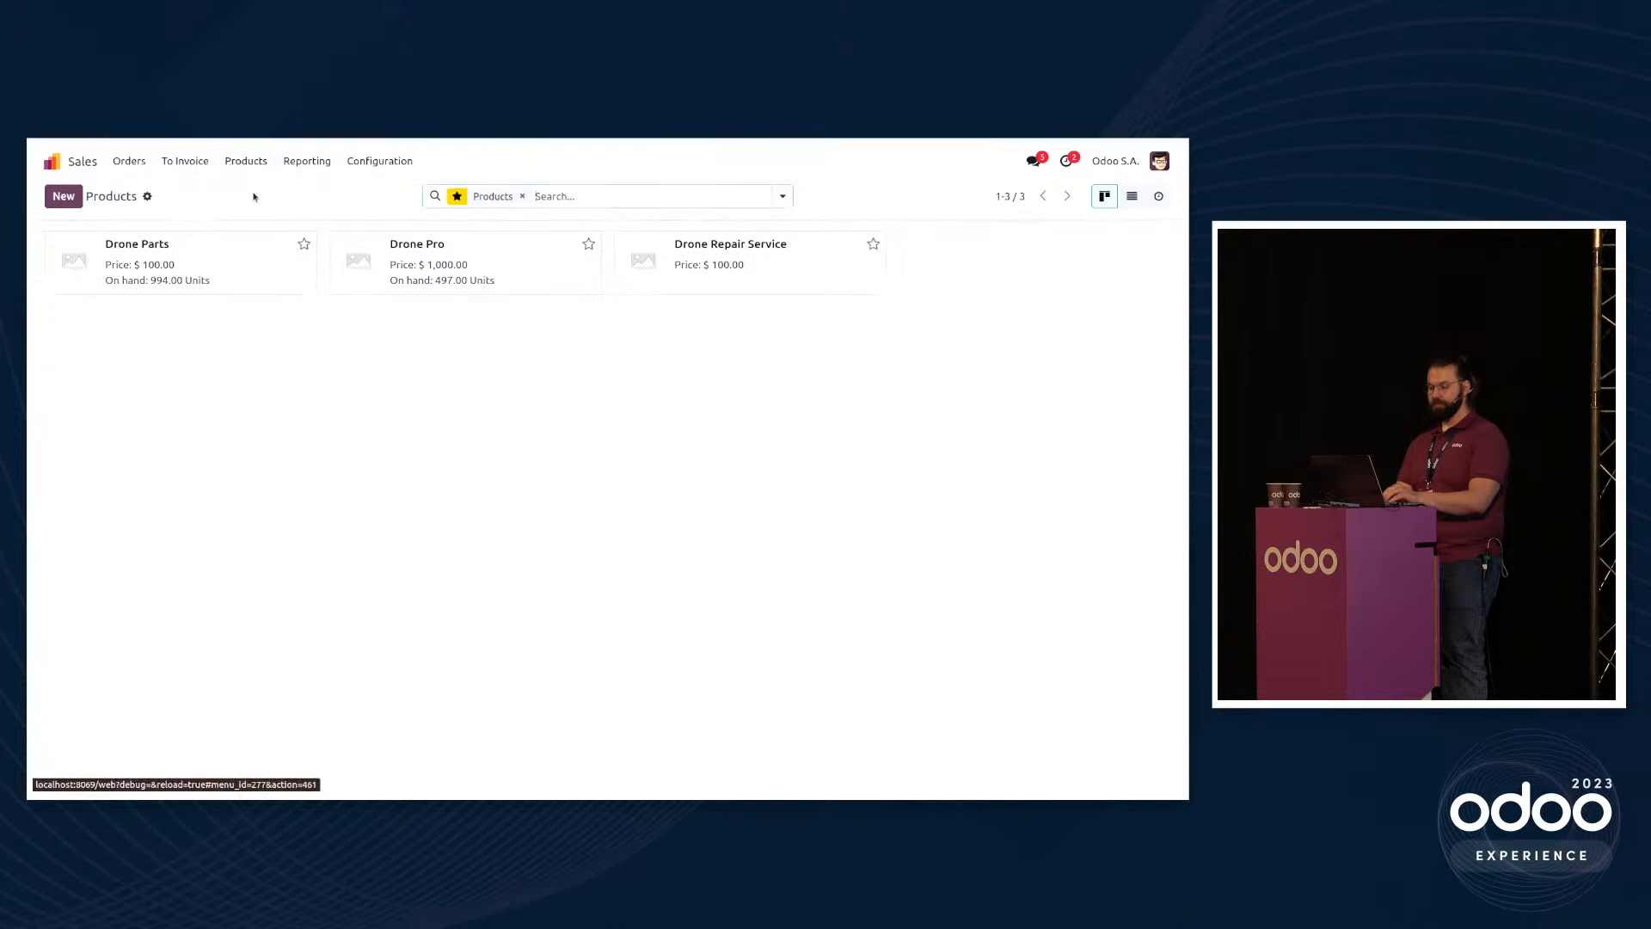
click(749, 255)
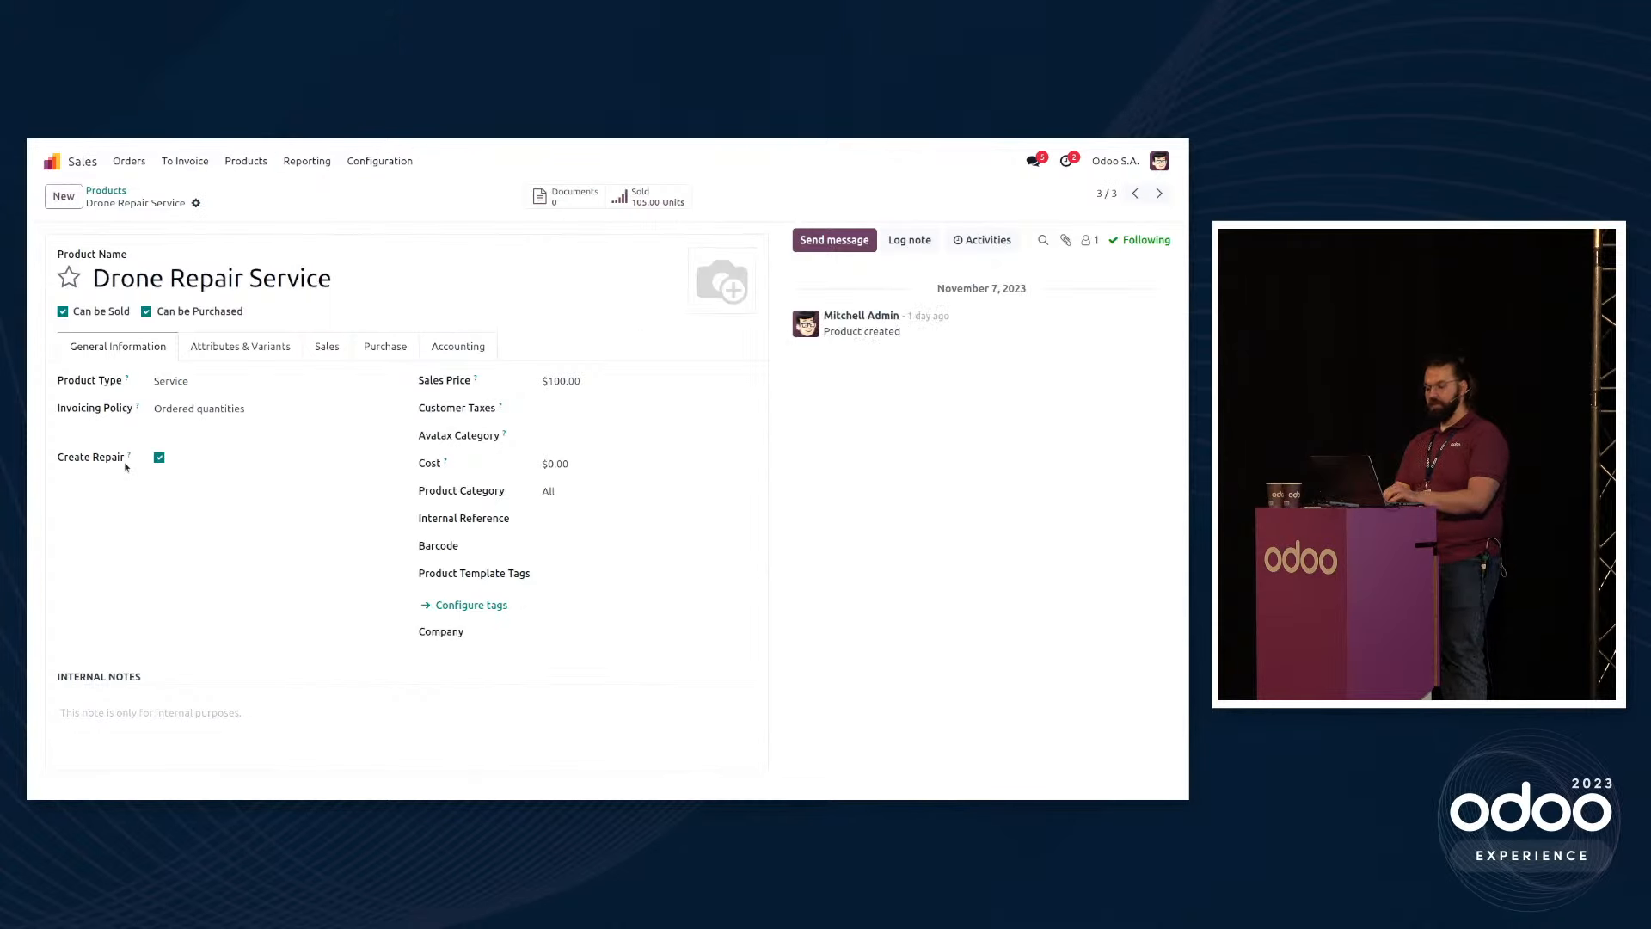
drag(126, 467, 57, 461)
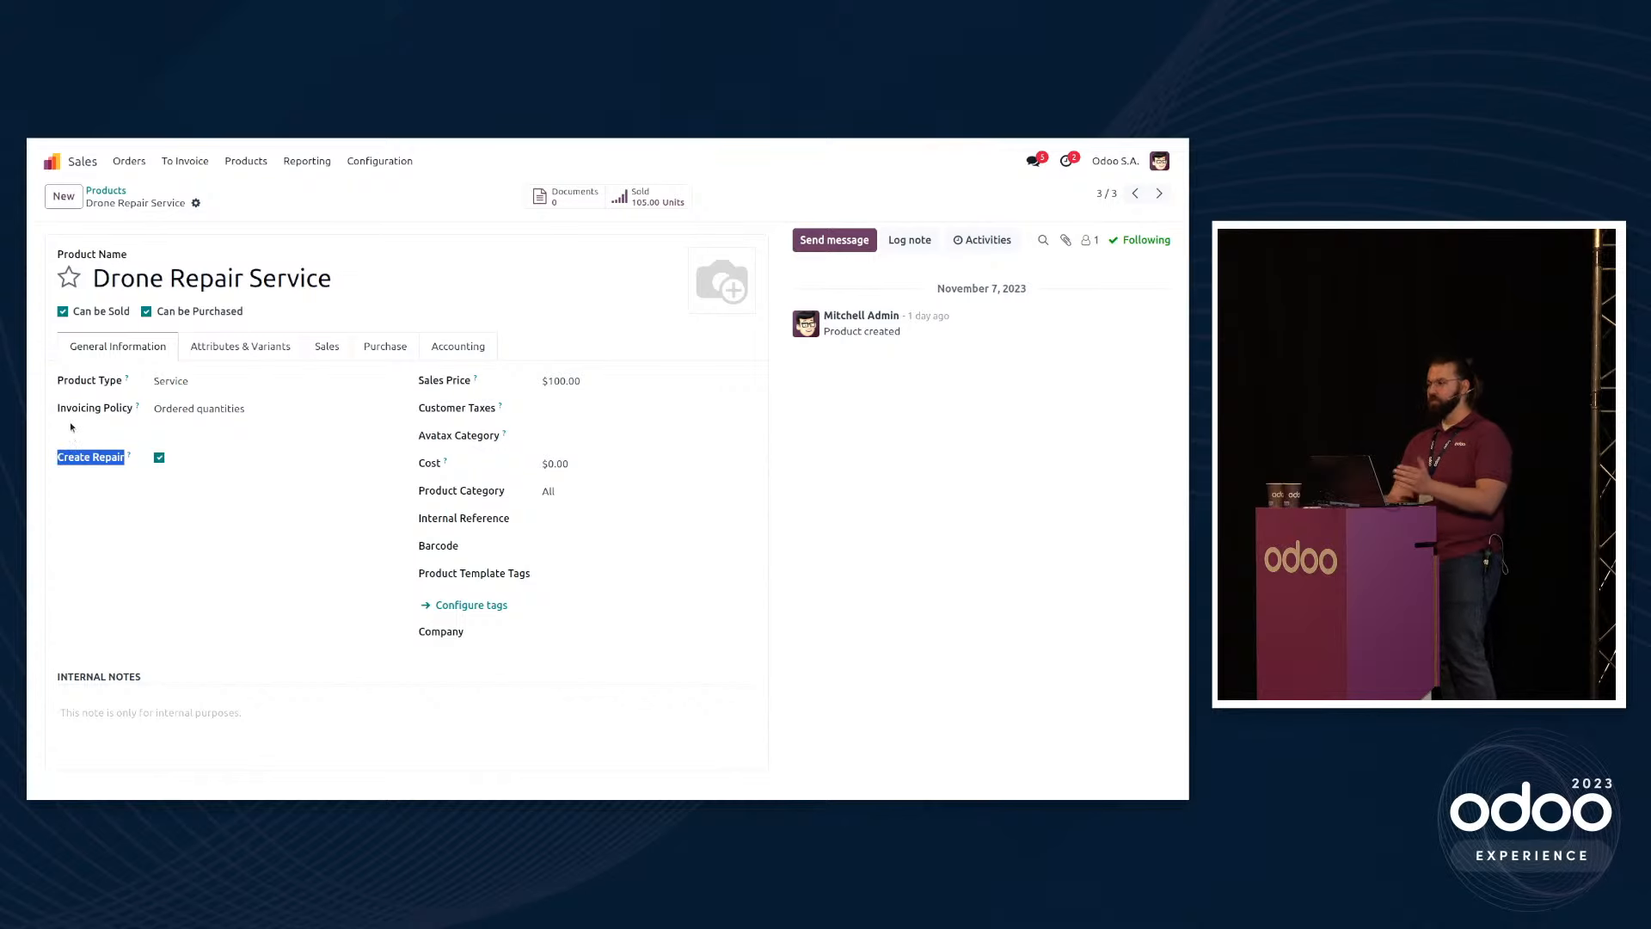
click(209, 385)
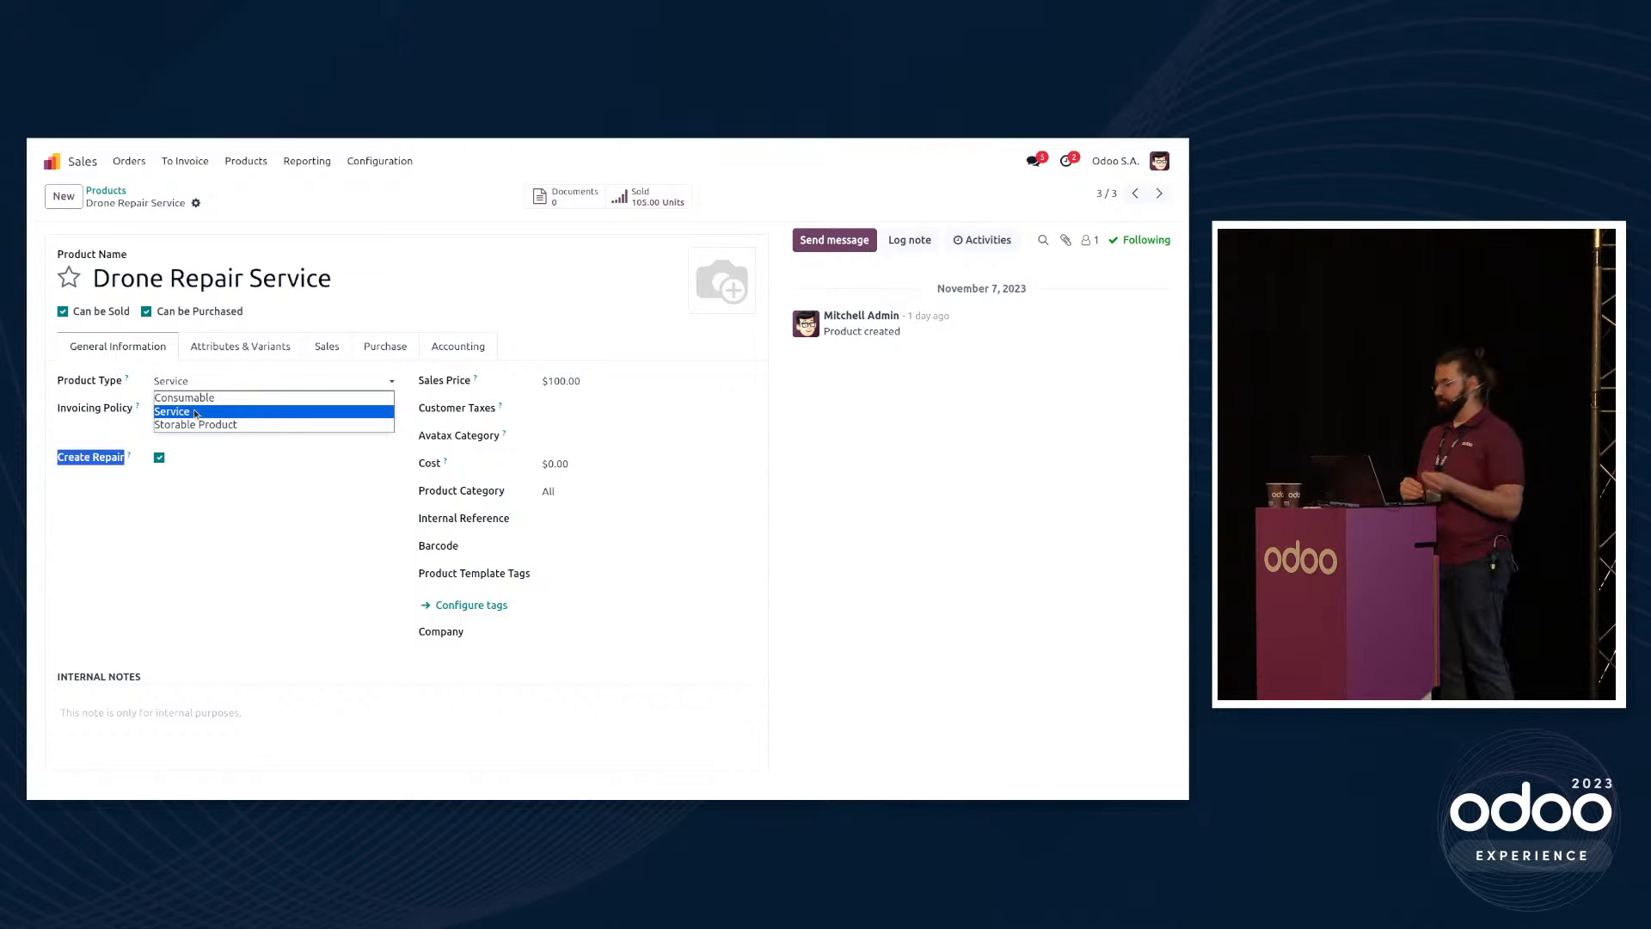
click(194, 411)
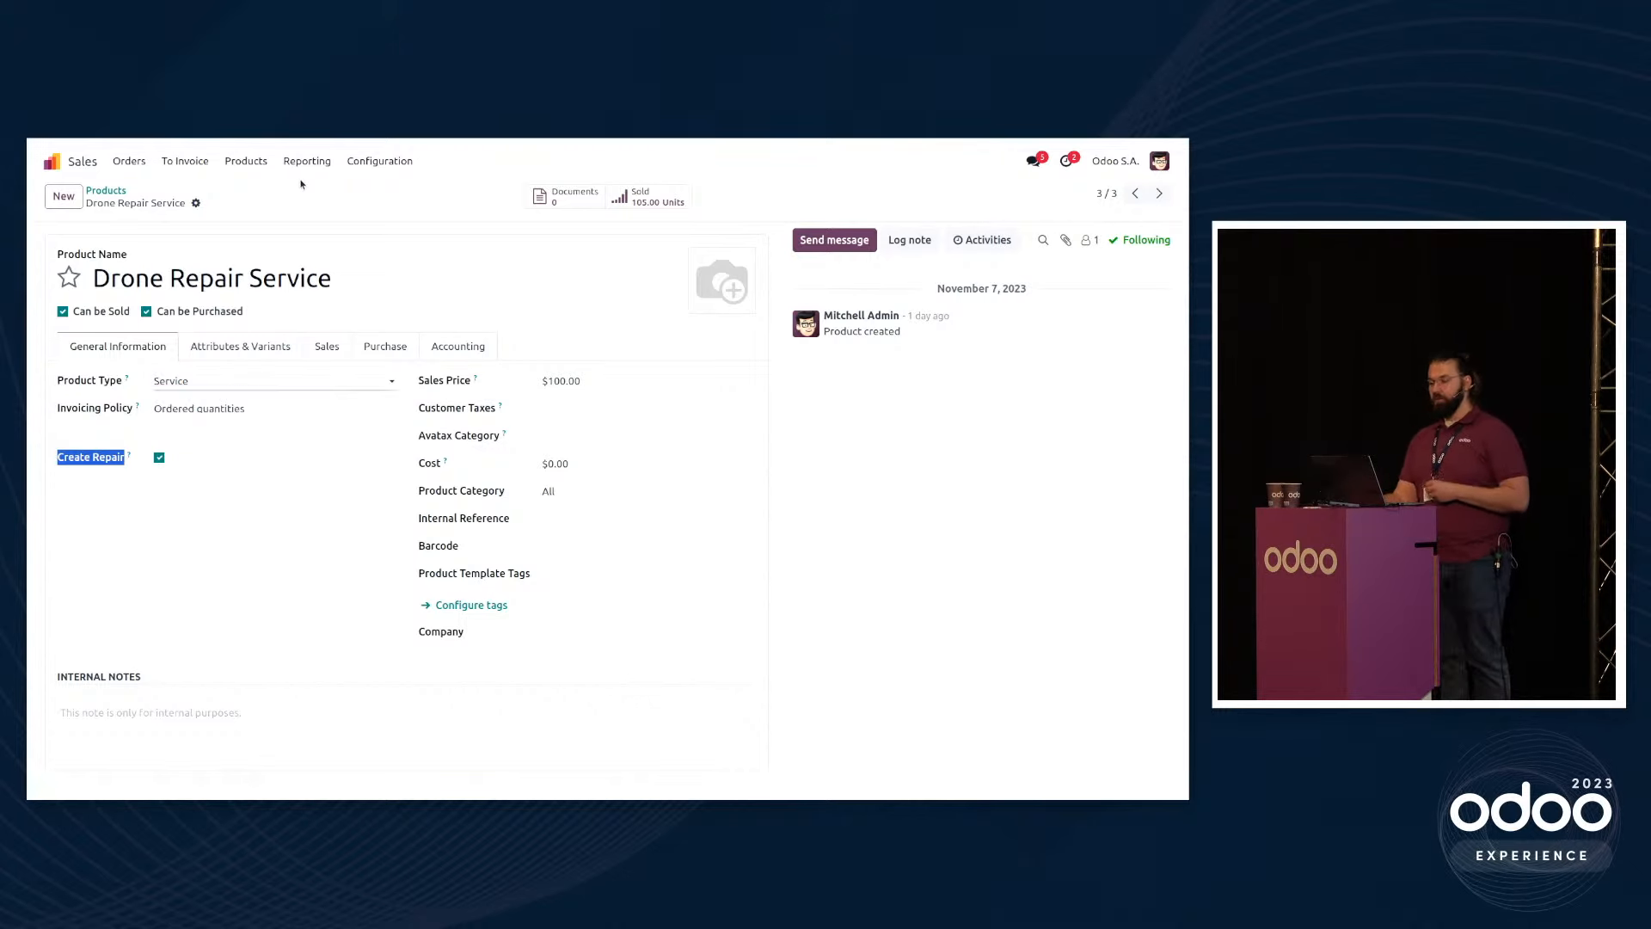
Step: Switch to the Inventory app and examine the Repairs settings of the Receipts operation type
click(75, 167)
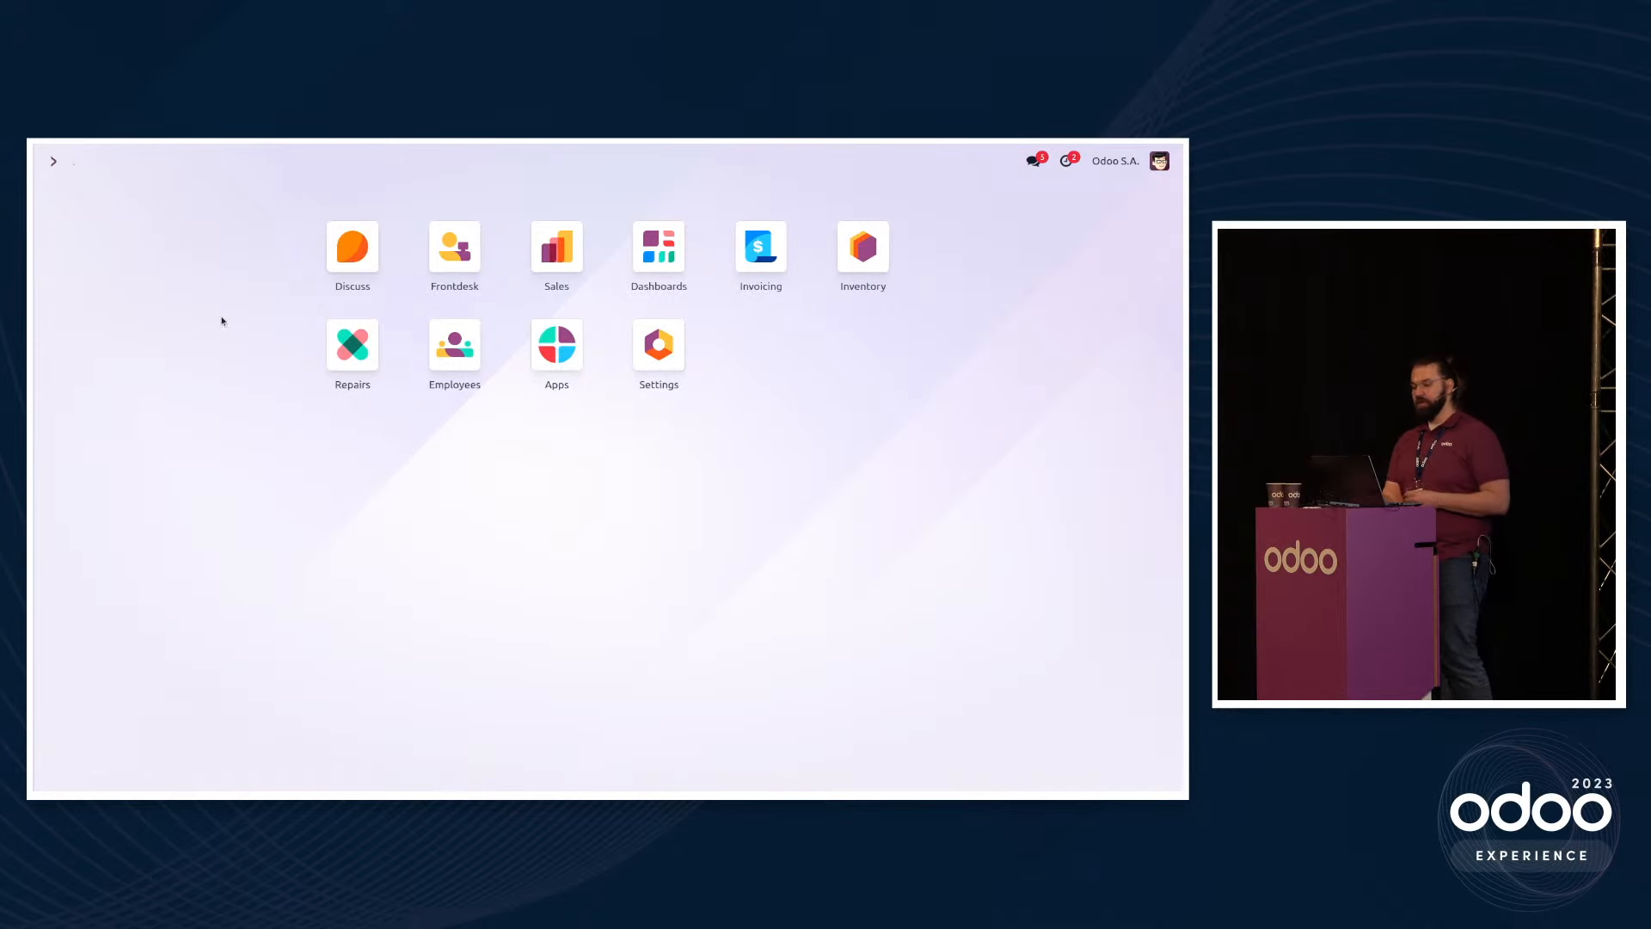
click(850, 254)
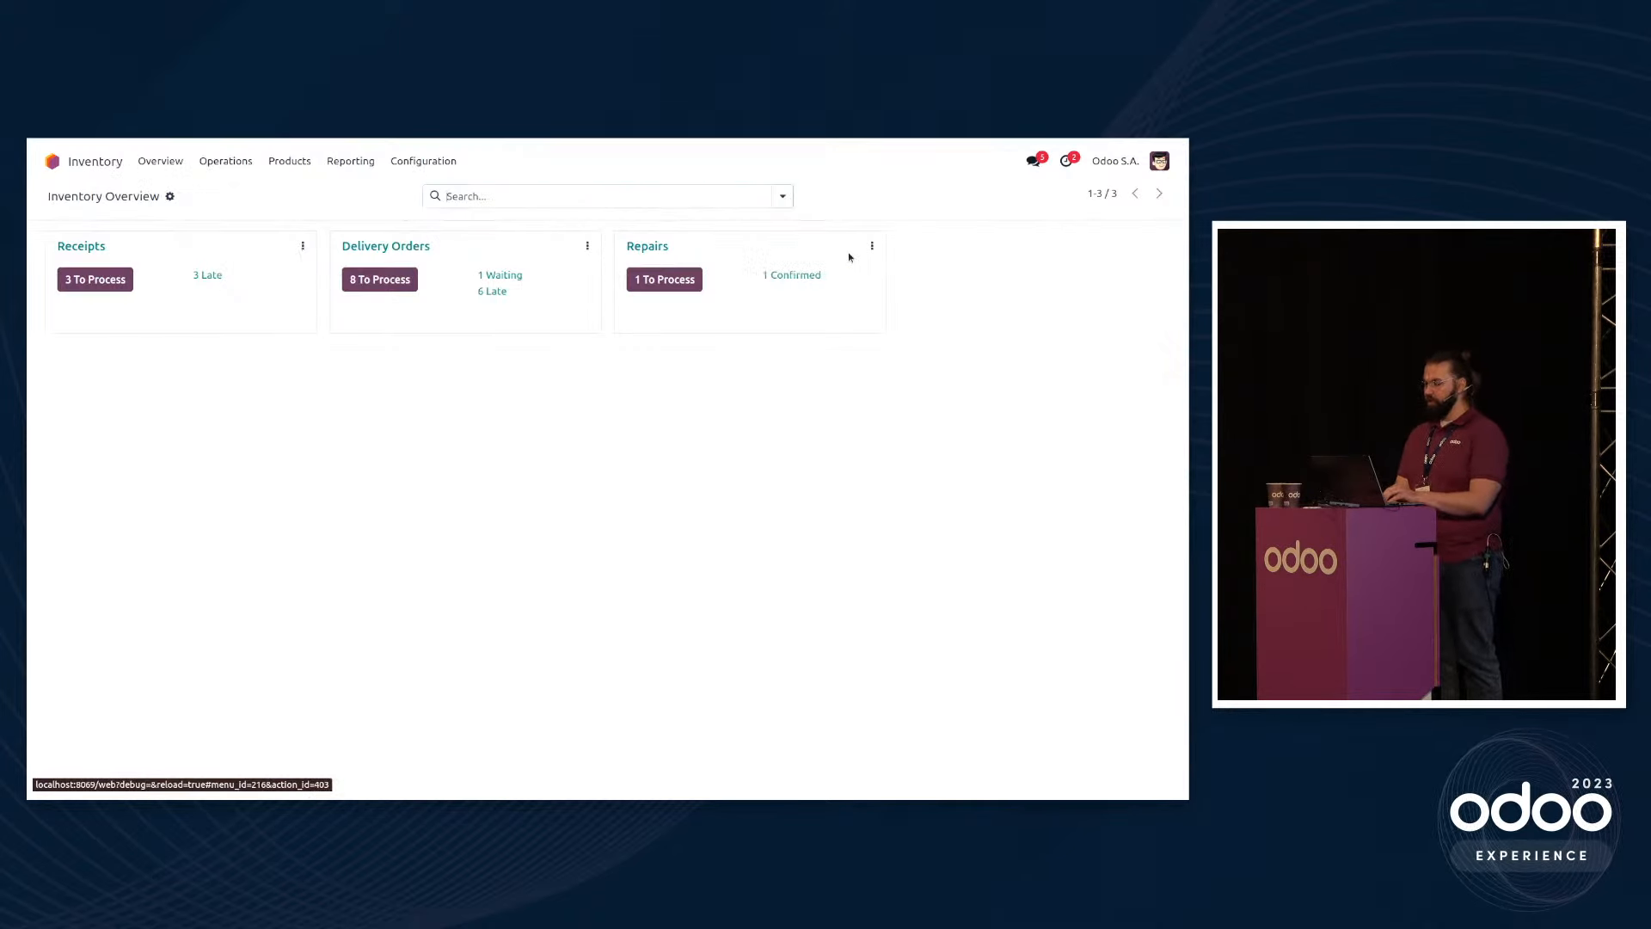
click(421, 162)
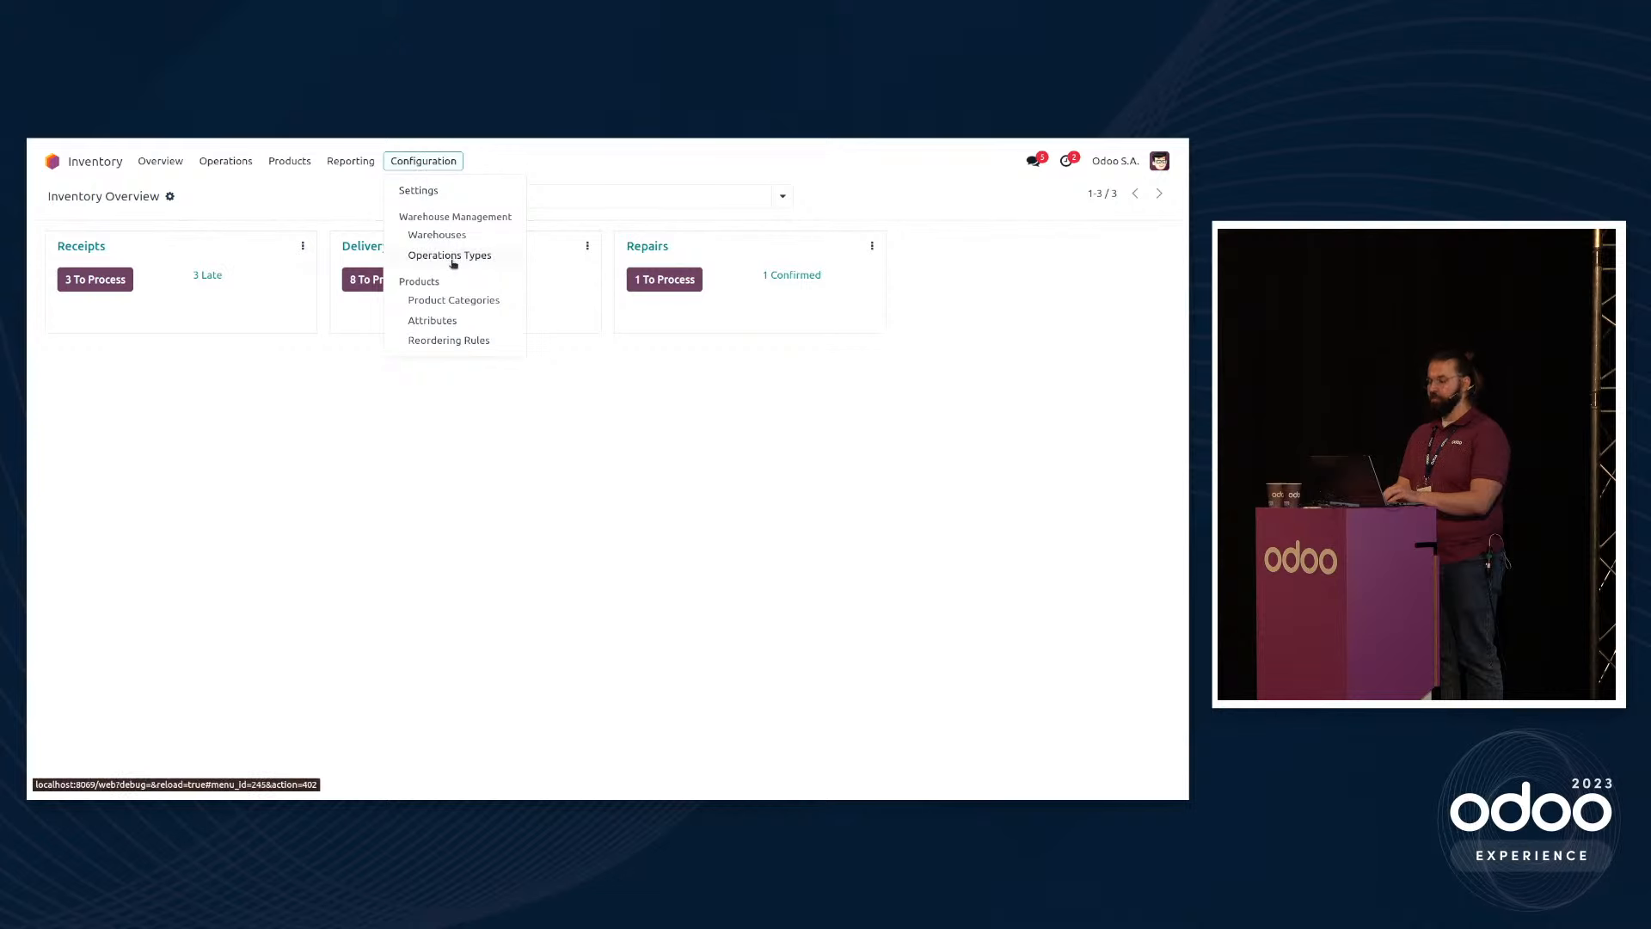
drag(449, 256, 332, 206)
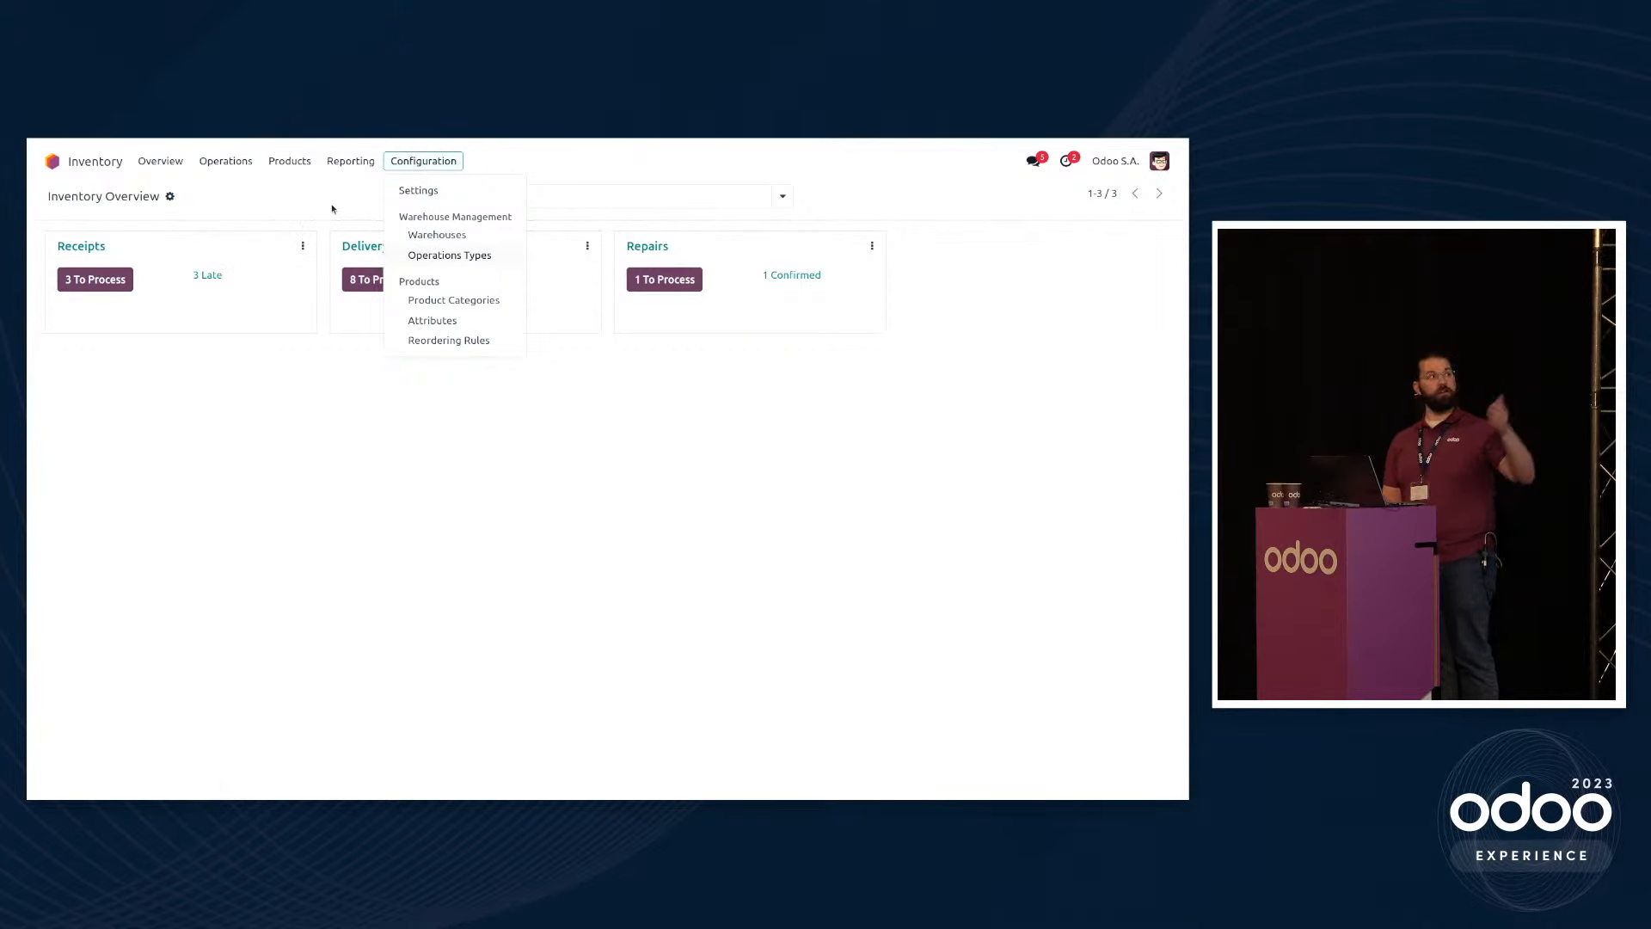
click(331, 208)
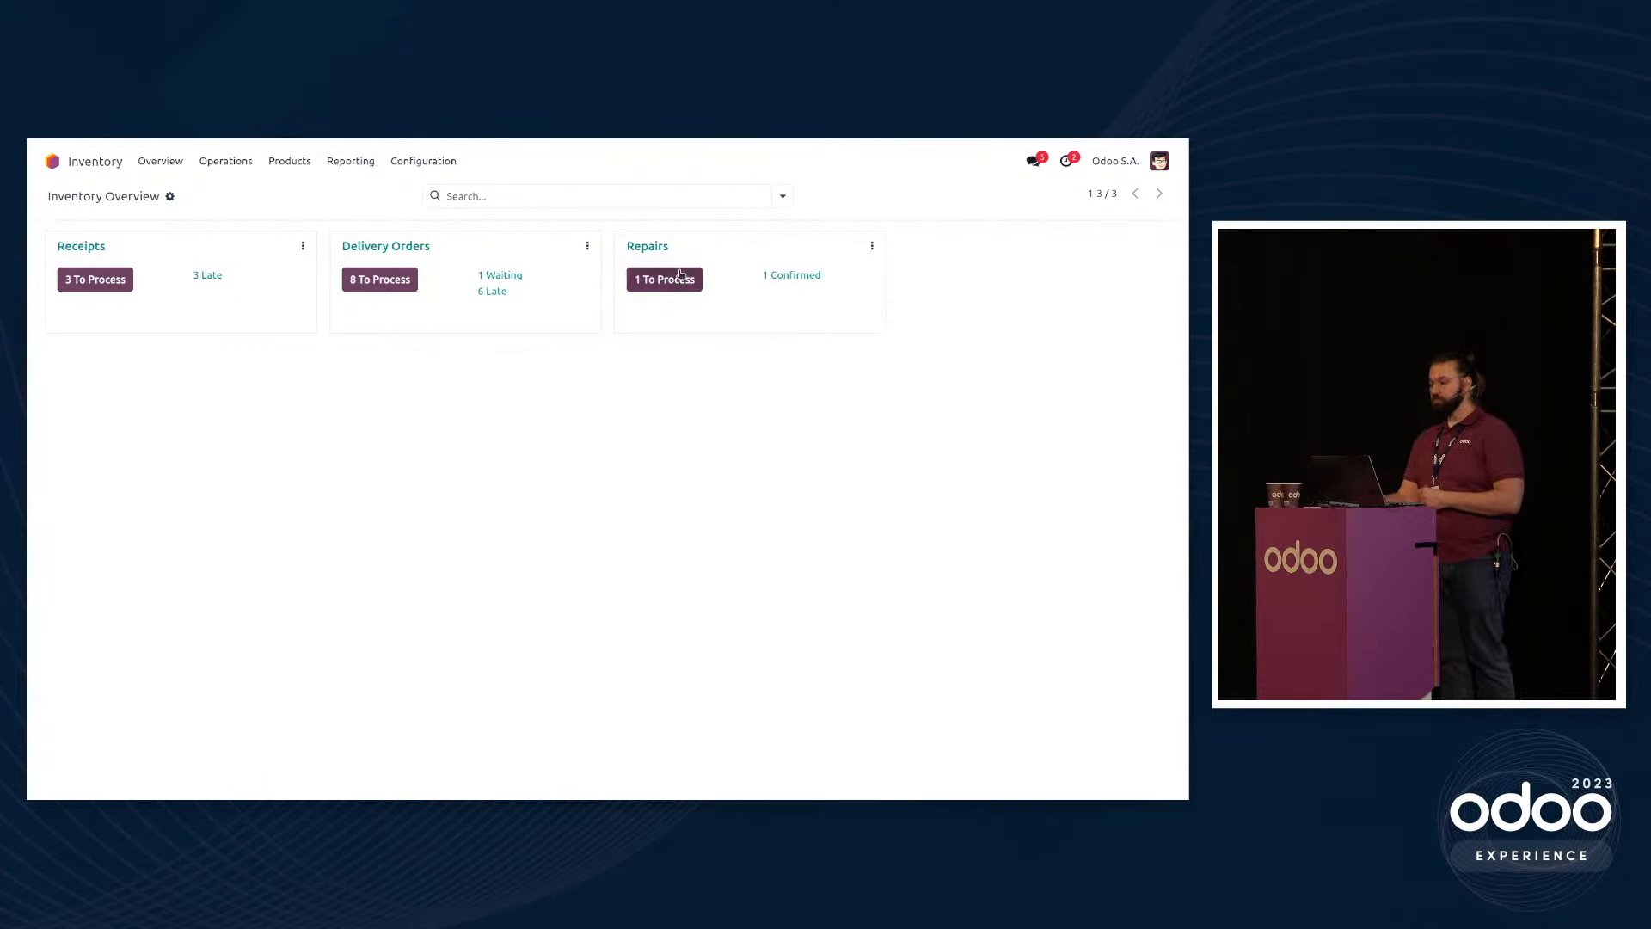
click(434, 167)
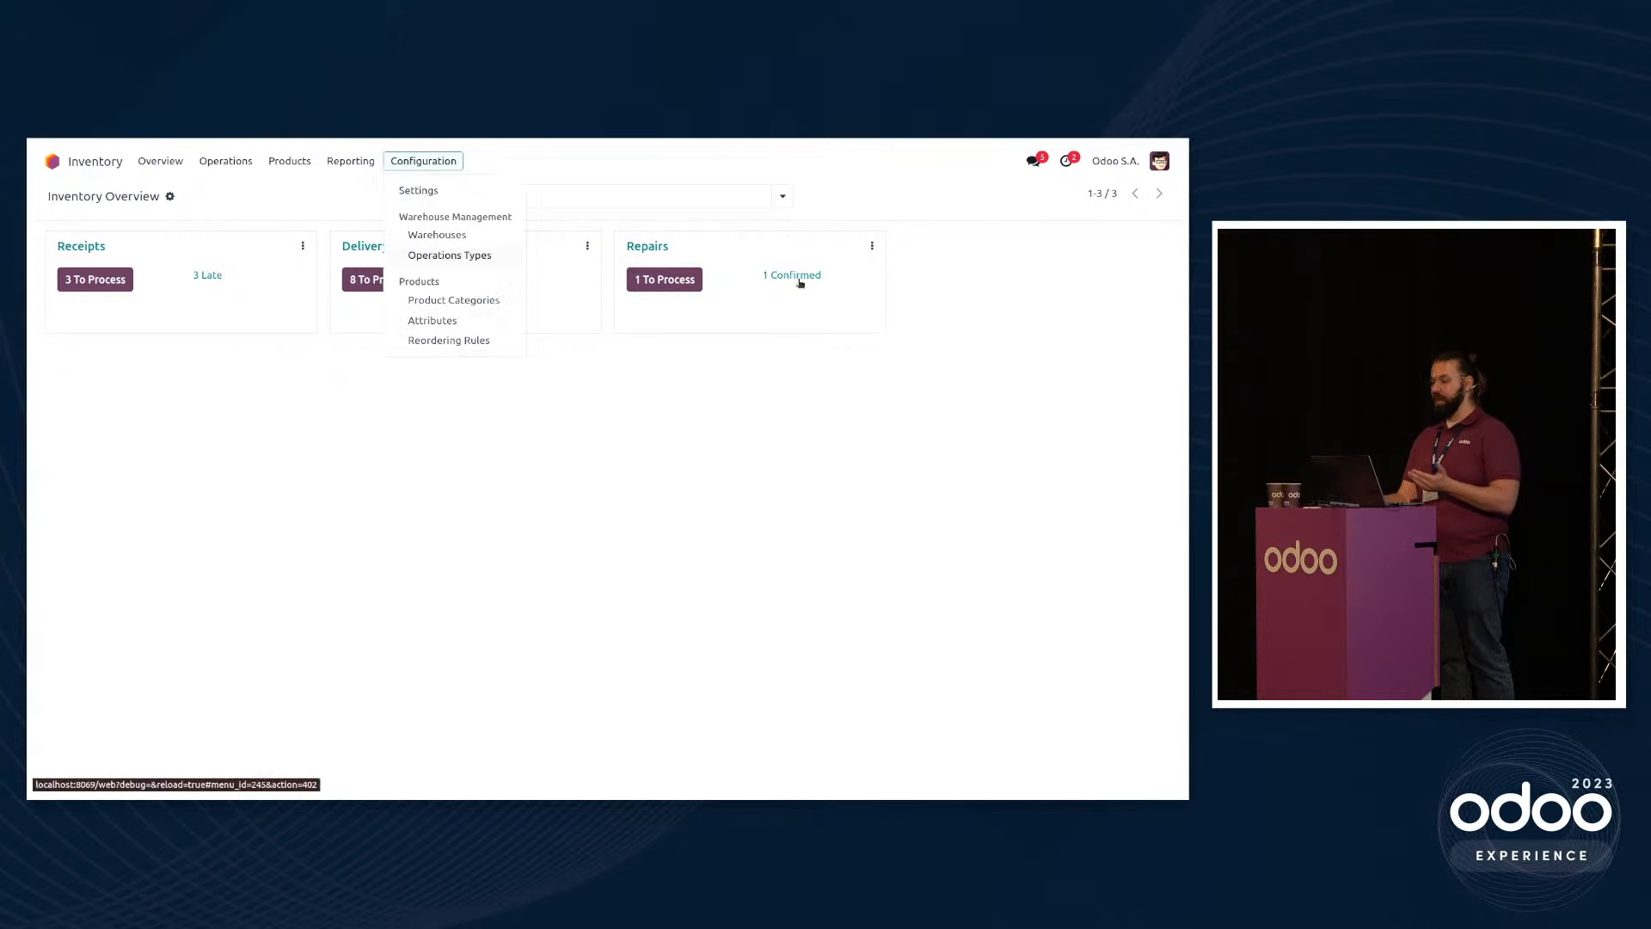
click(872, 247)
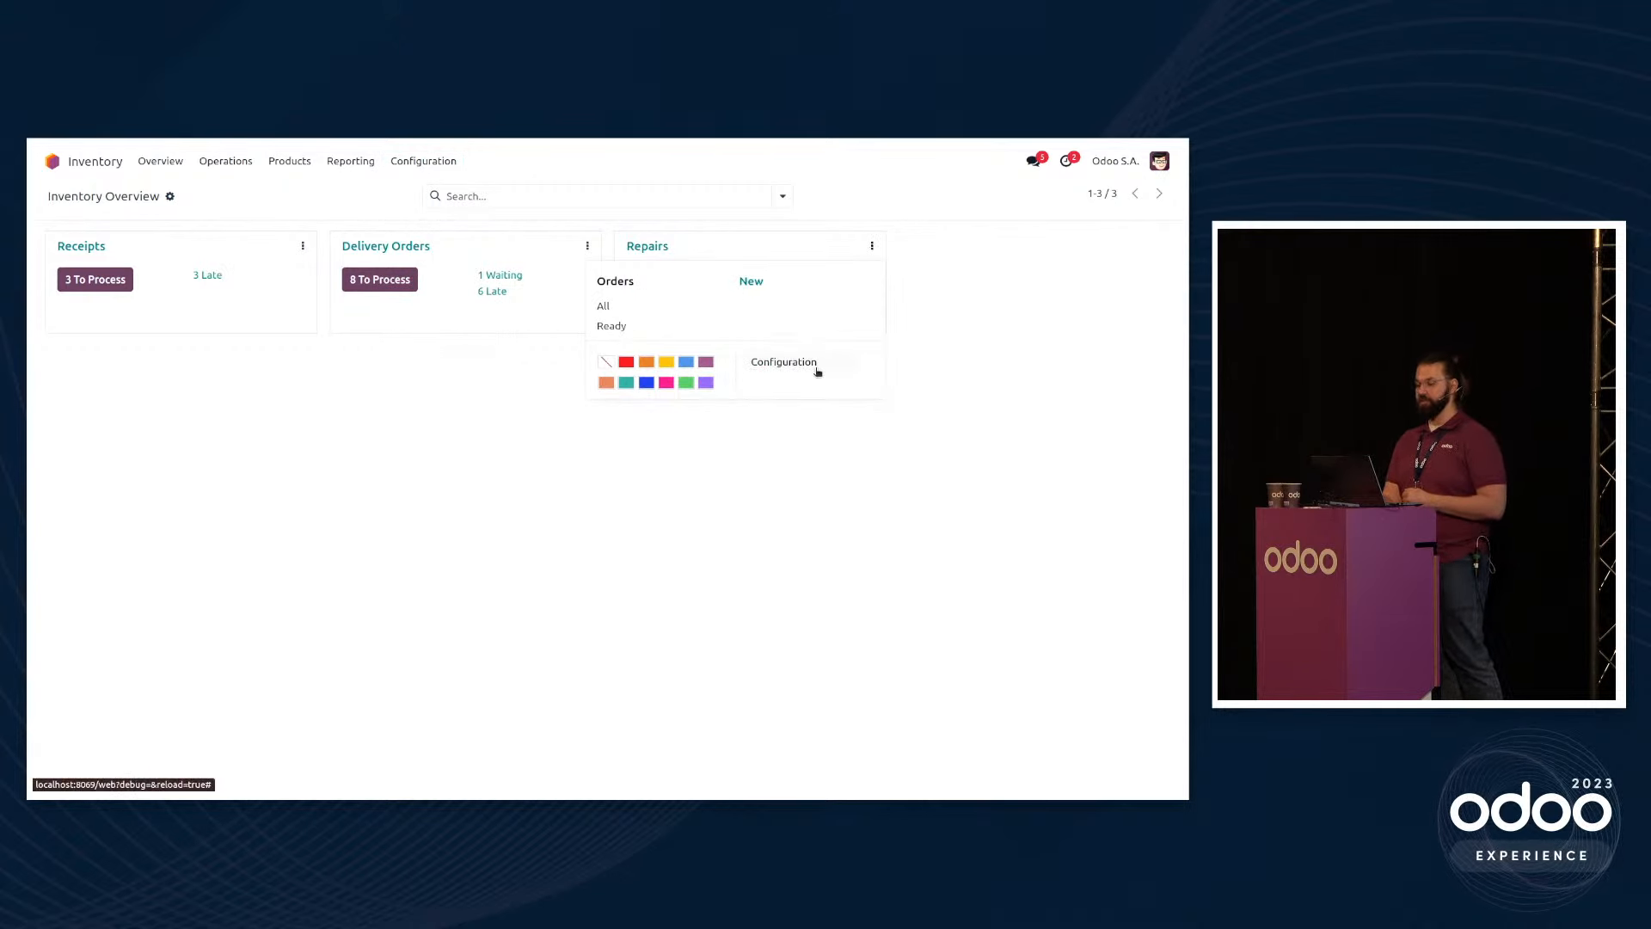
click(430, 161)
click(446, 256)
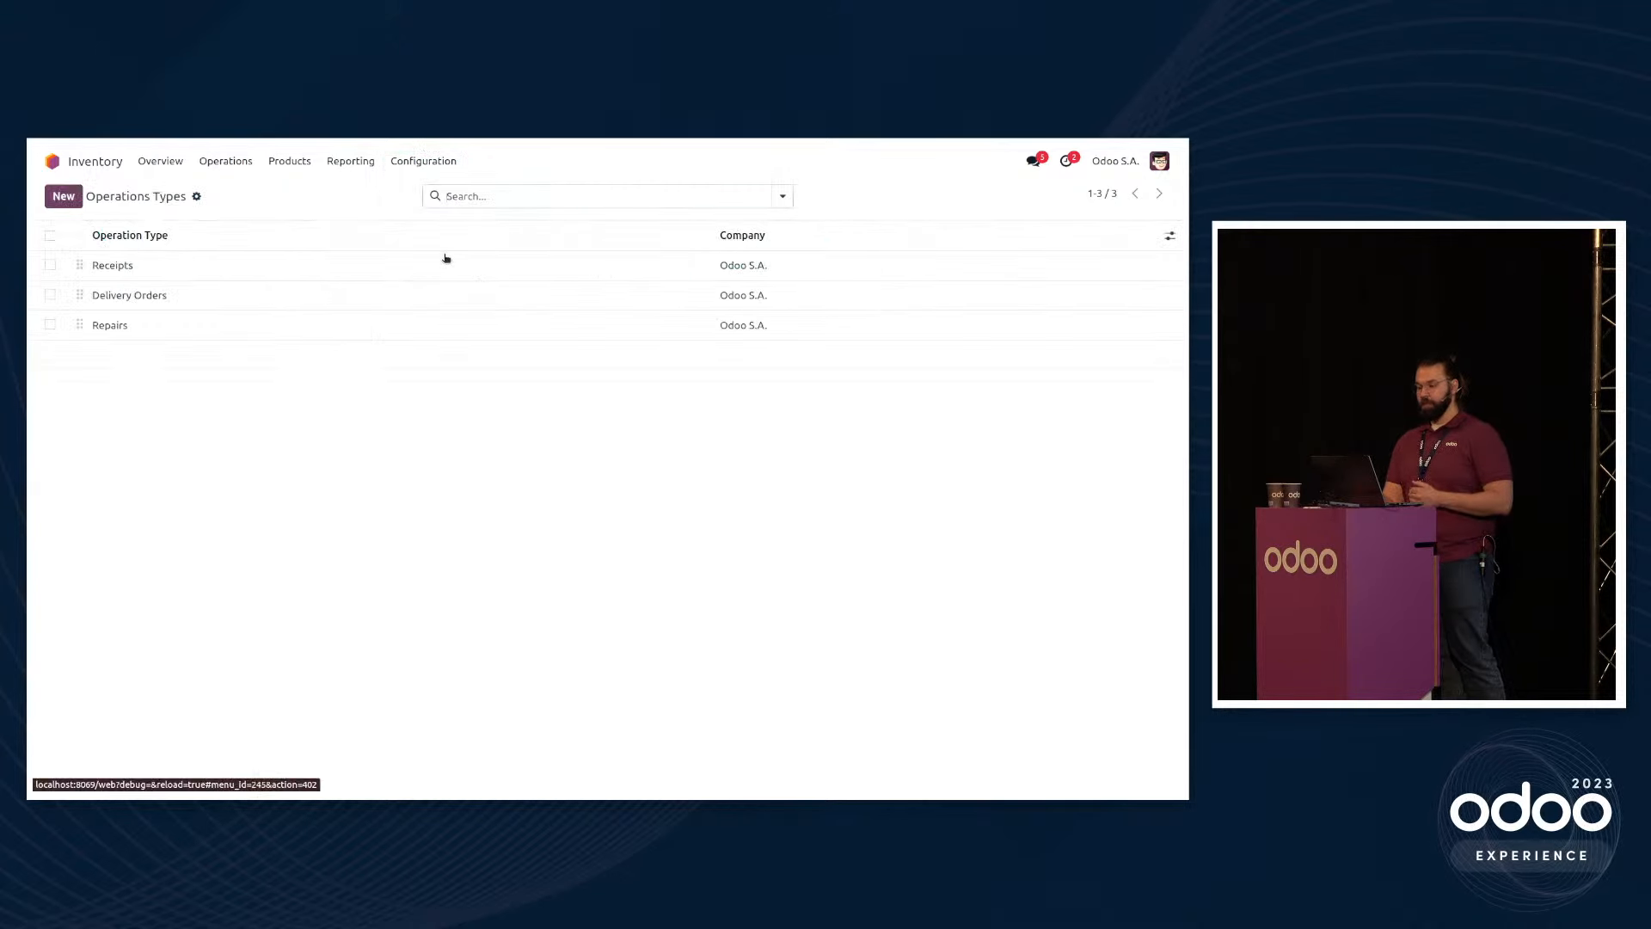
click(247, 266)
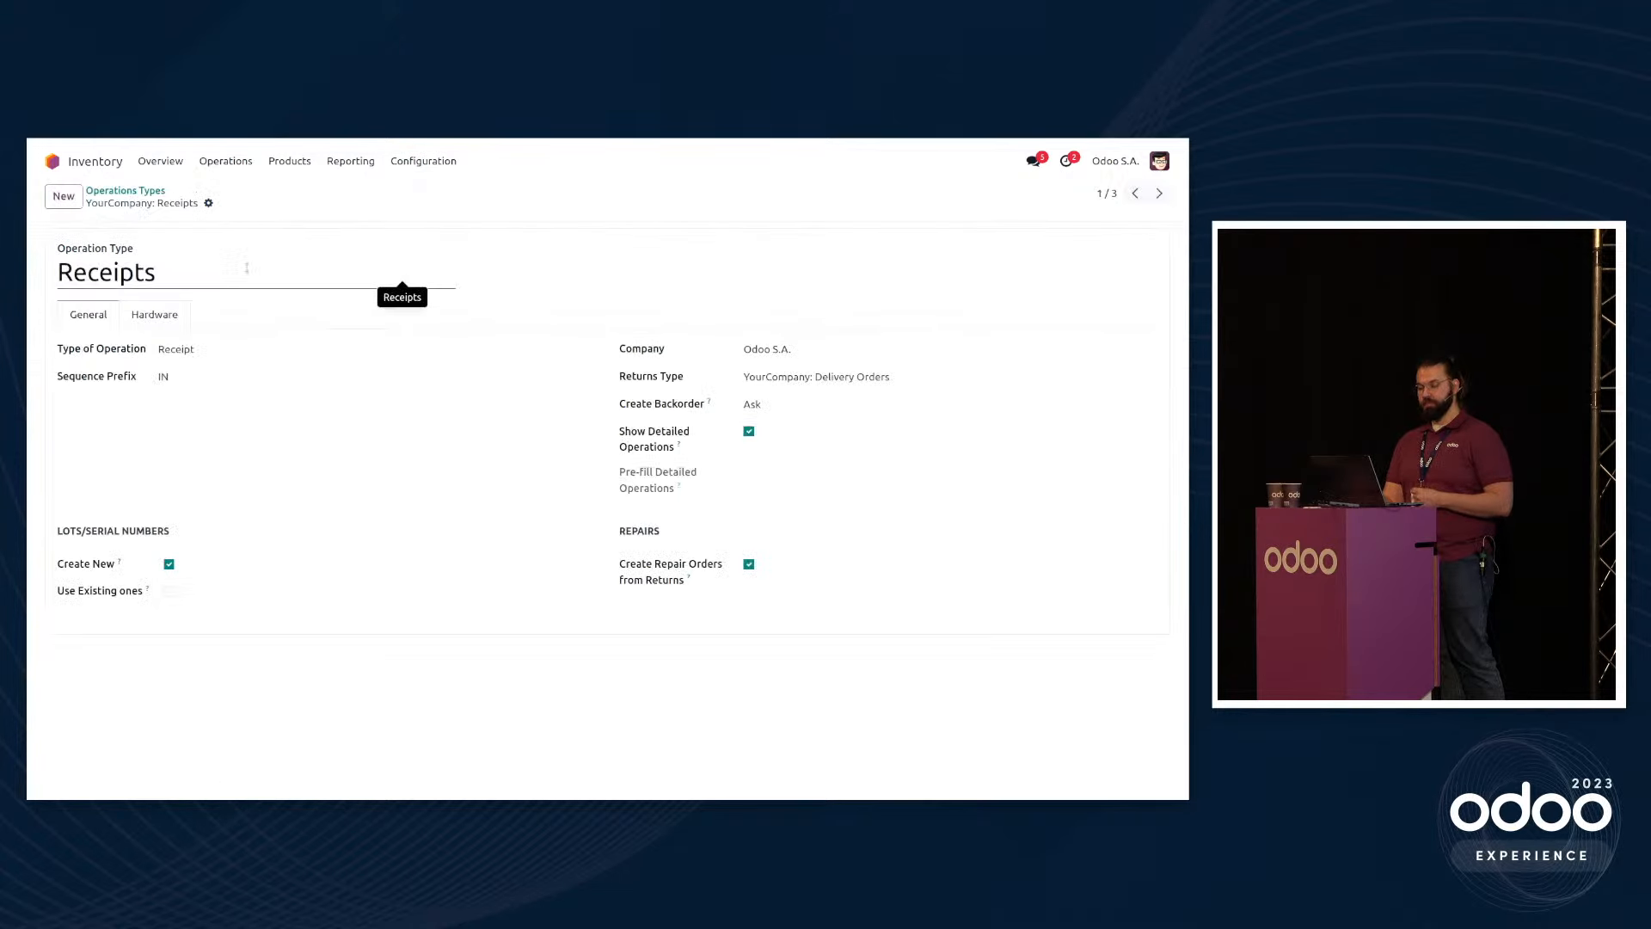
double_click(650, 530)
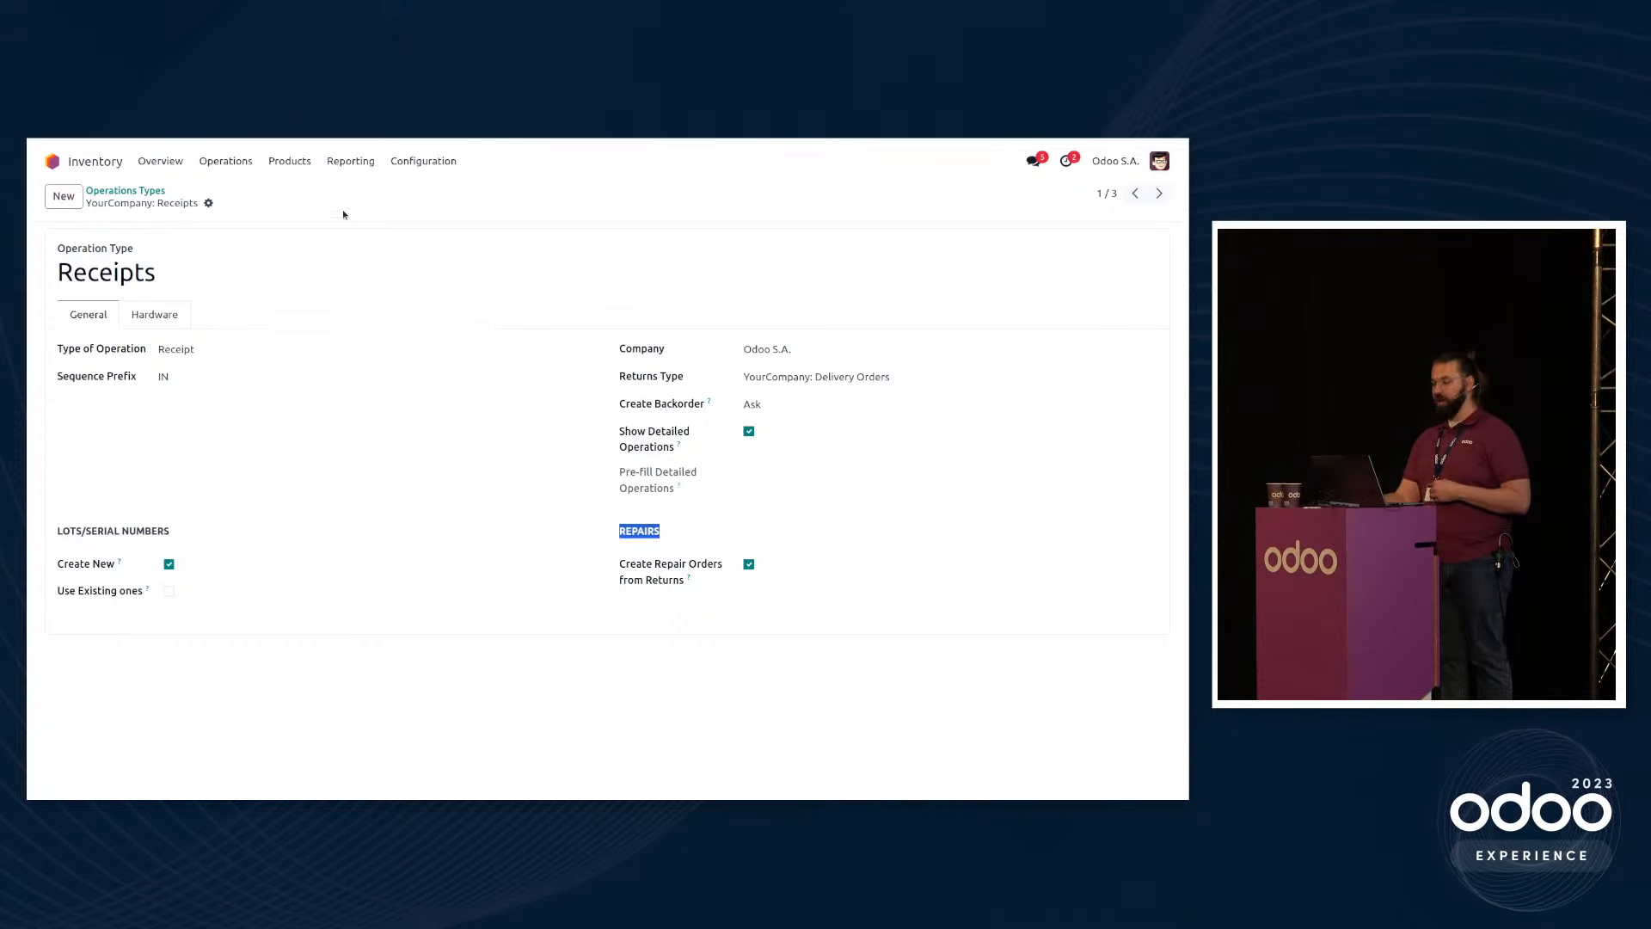
Step: Go back to the inventory overview, and switch to the presentation's Q&A slide
click(163, 167)
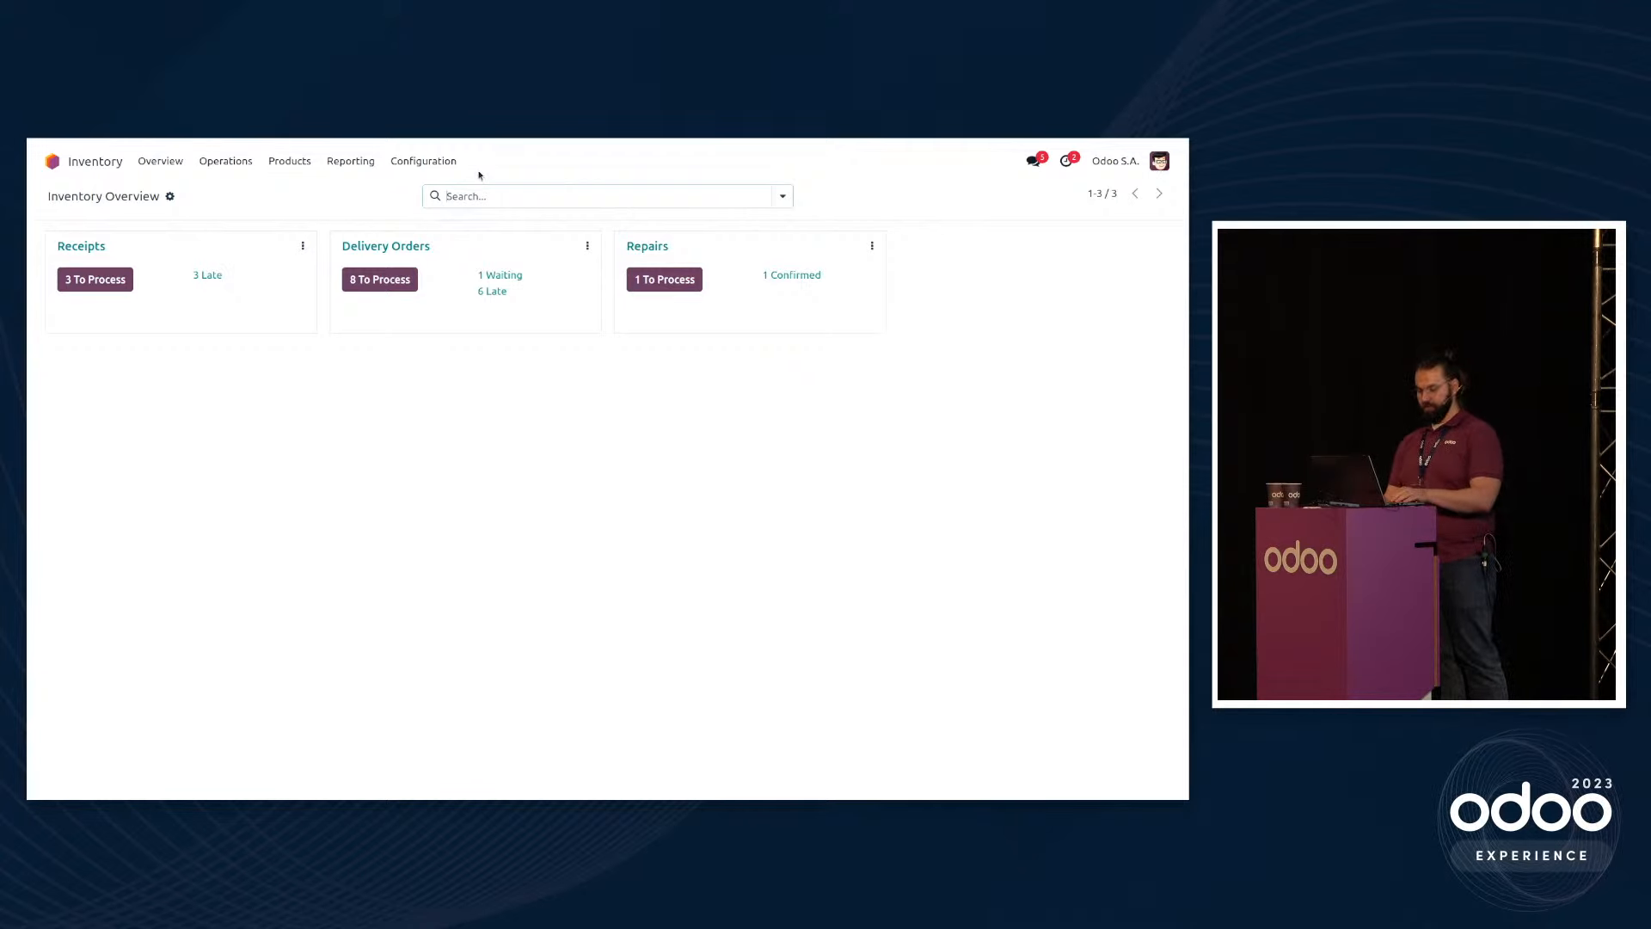
key(alt+Tab)
key(Right)
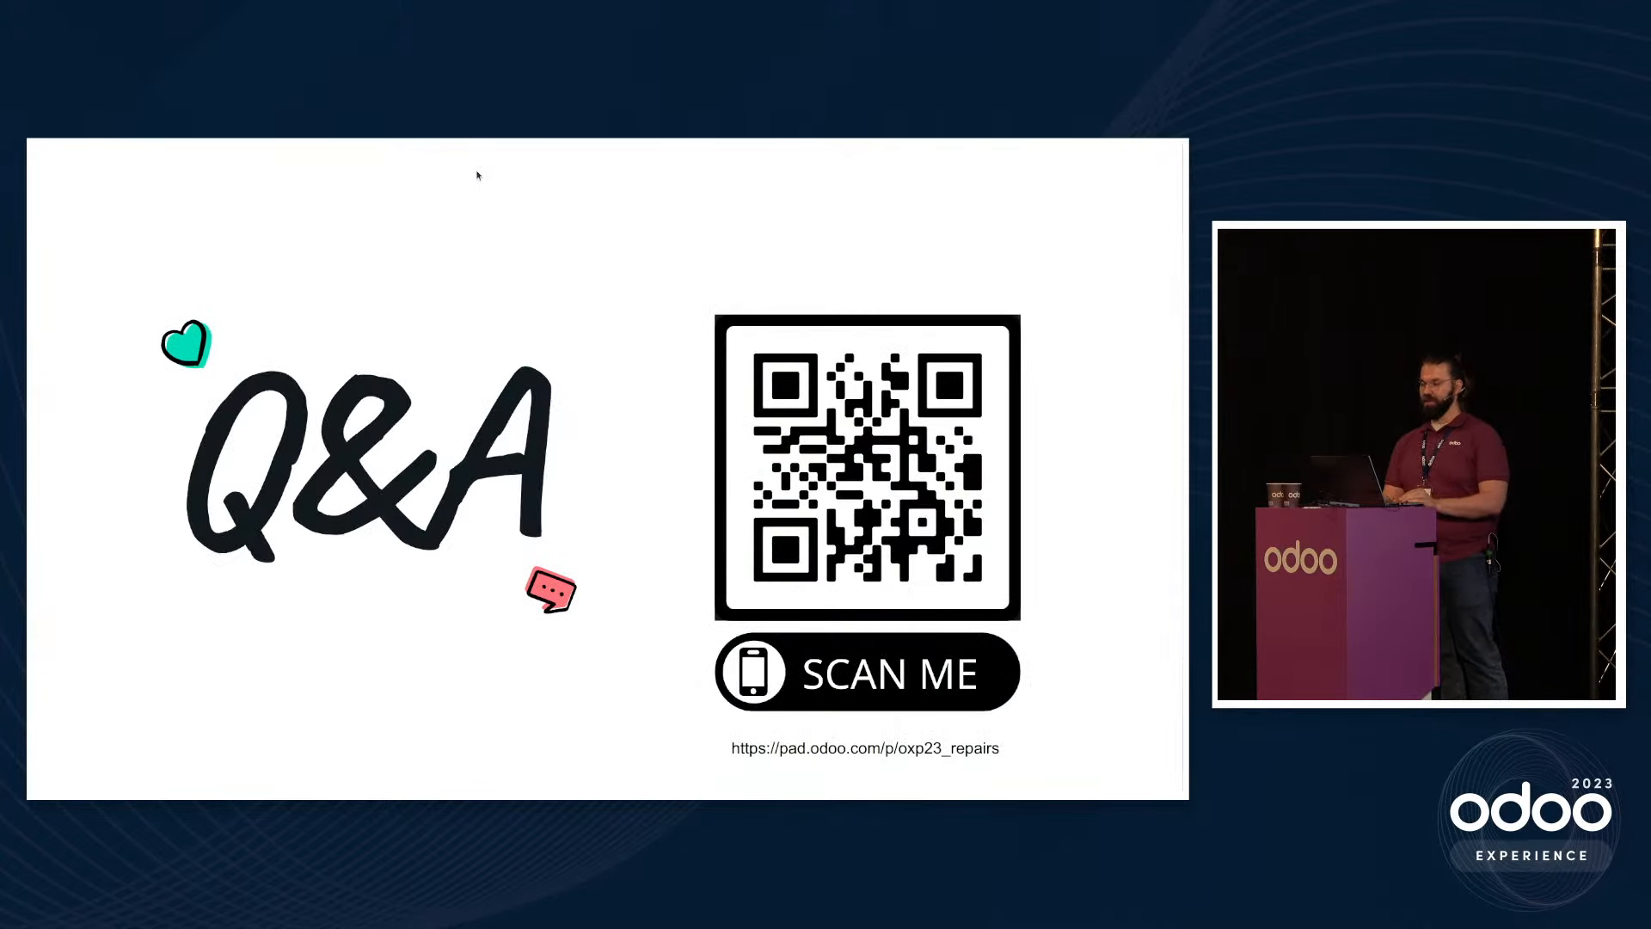